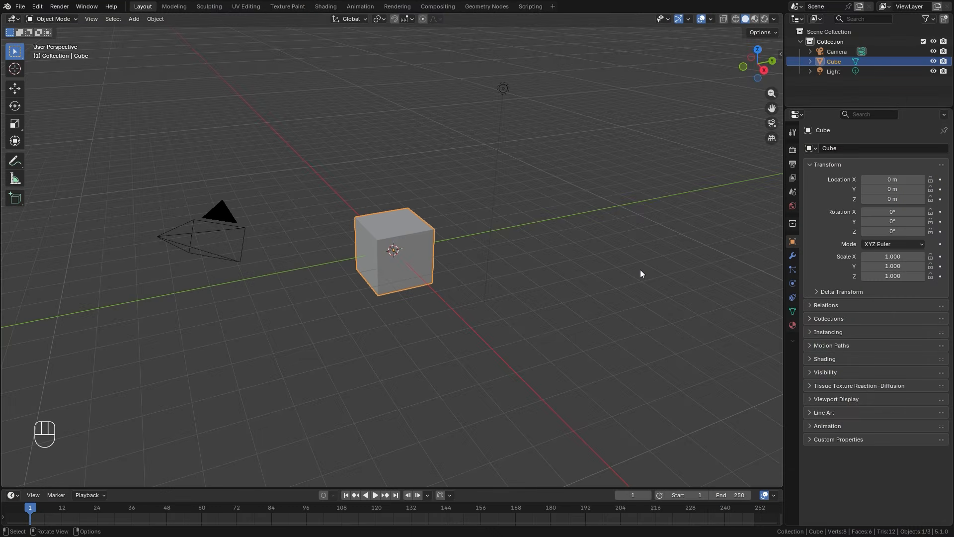
Delete the default cube and add a cylinder mesh in its place.
key(x)
click(625, 270)
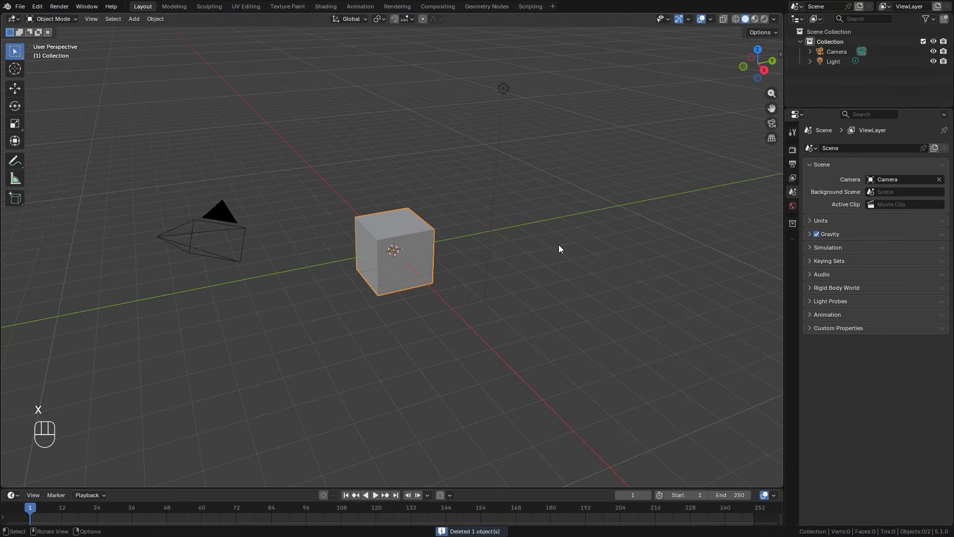
key(shift+a)
mouse_move(559, 242)
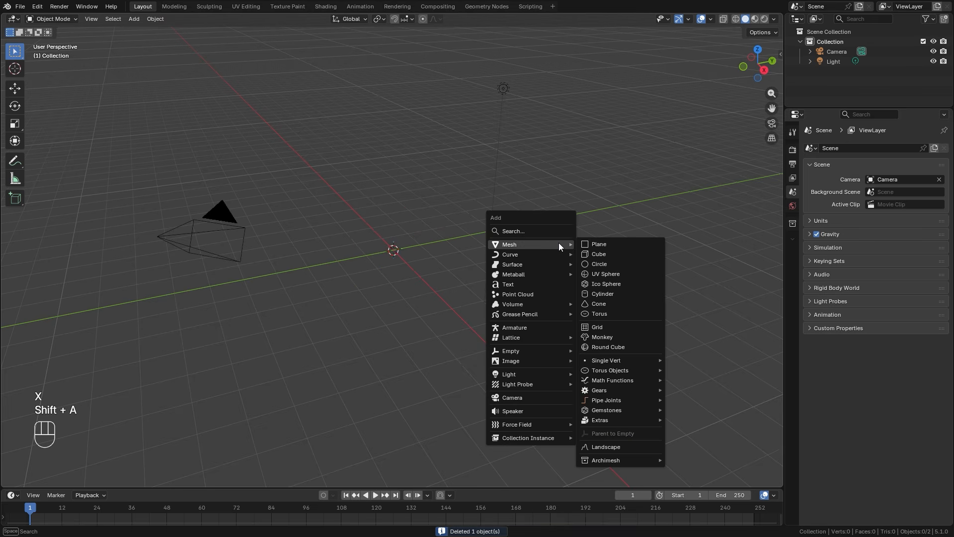
click(603, 294)
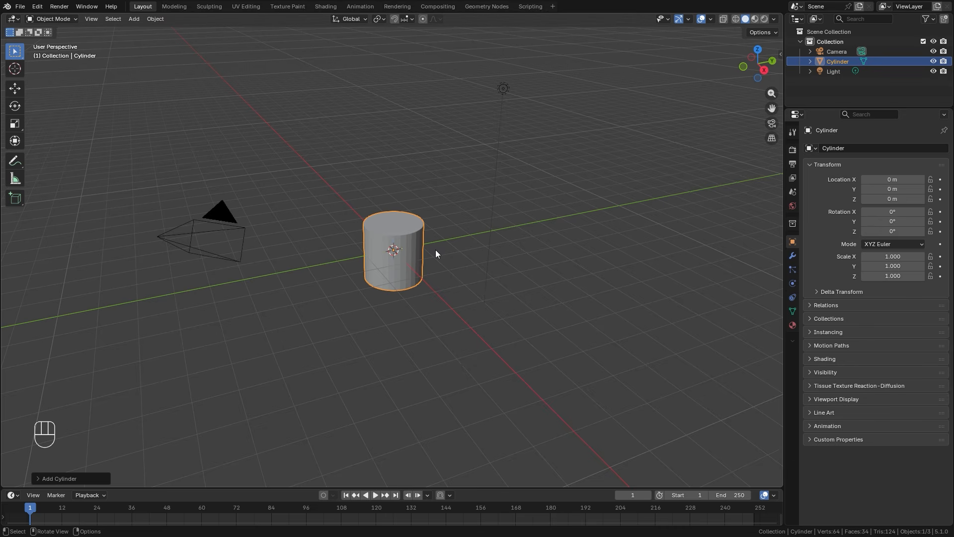
Set the cylinder's dimensions to 2.5 m in X and Y and 4 m in Z.
middle_drag(426, 254, 462, 251)
scroll(470, 253, up, 4)
key(n)
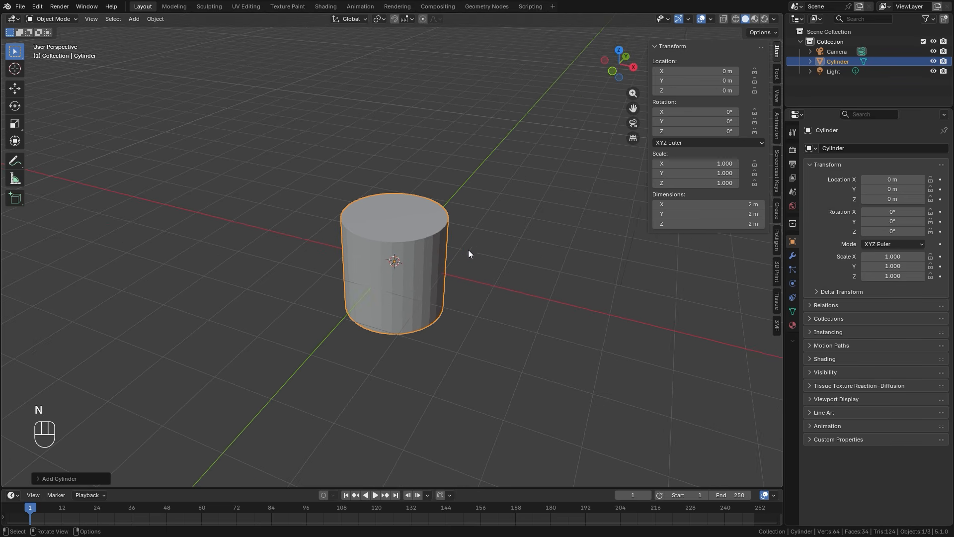
mouse_move(683, 206)
mouse_down()
mouse_move(684, 214)
mouse_move(692, 207)
mouse_up()
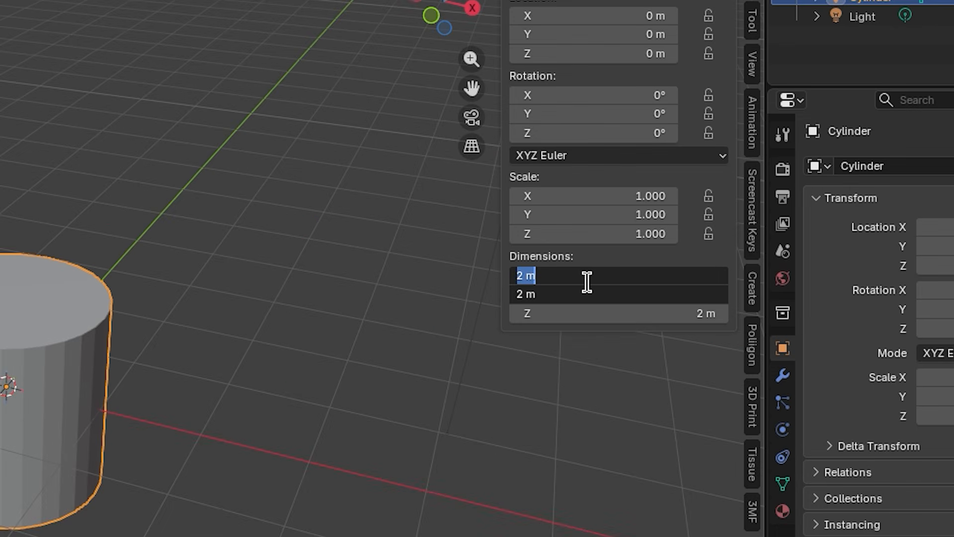
text(2.5)
key(Return)
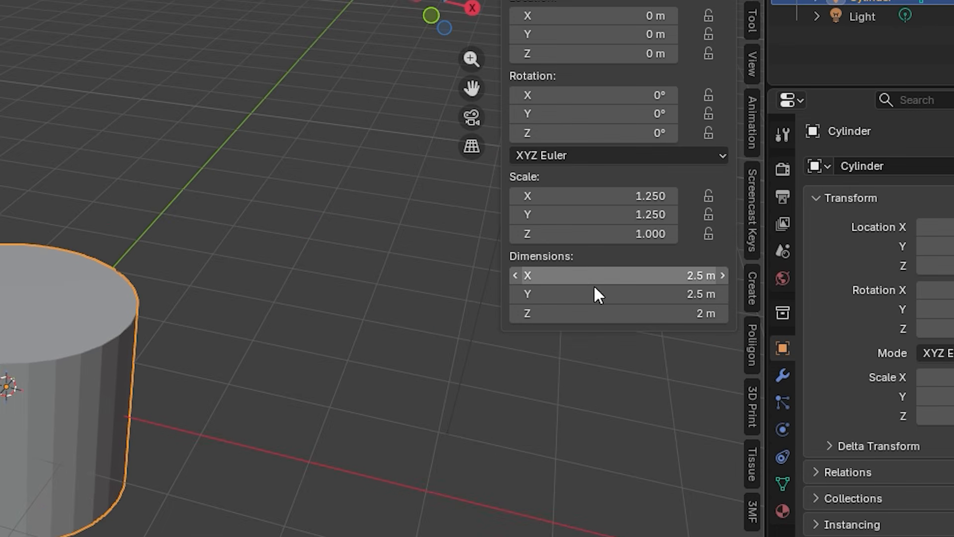
click(609, 312)
text(4)
key(Return)
In wireframe front view, bevel the cylinder's bottom ring with several segments to round the base.
middle_drag(32, 298, 92, 245)
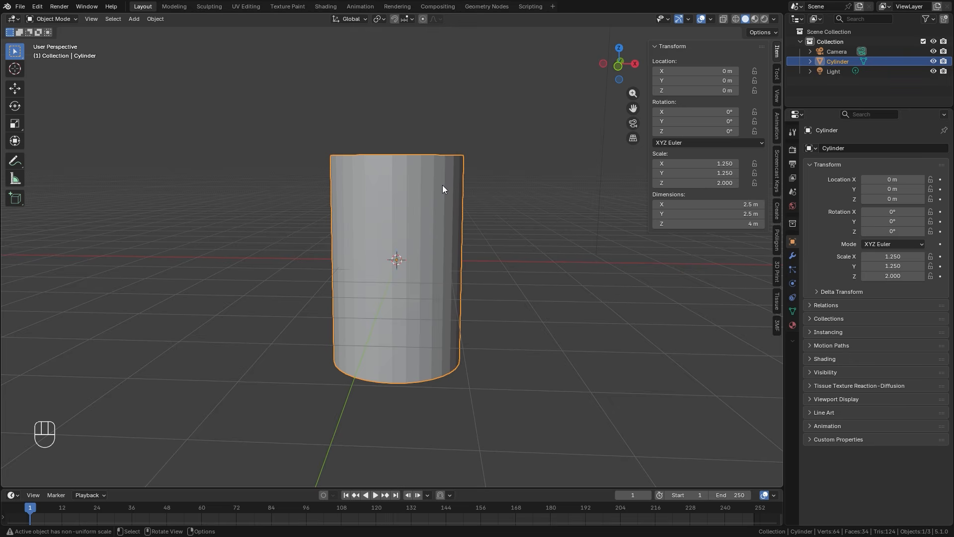
key(KP_1)
key(Tab)
key(z)
drag(230, 316, 526, 381)
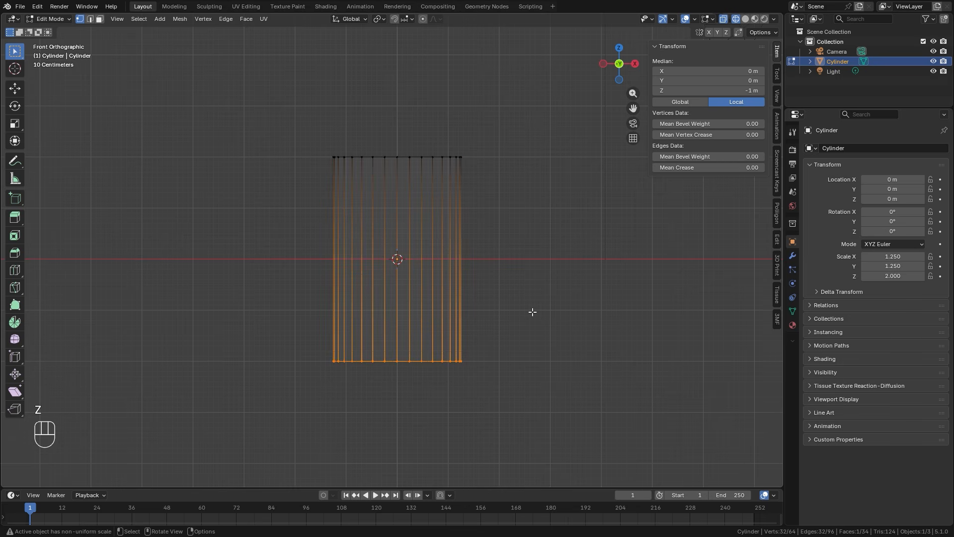
key(ctrl+b)
scroll(553, 302, up, 3)
scroll(547, 303, down, 2)
click(546, 301)
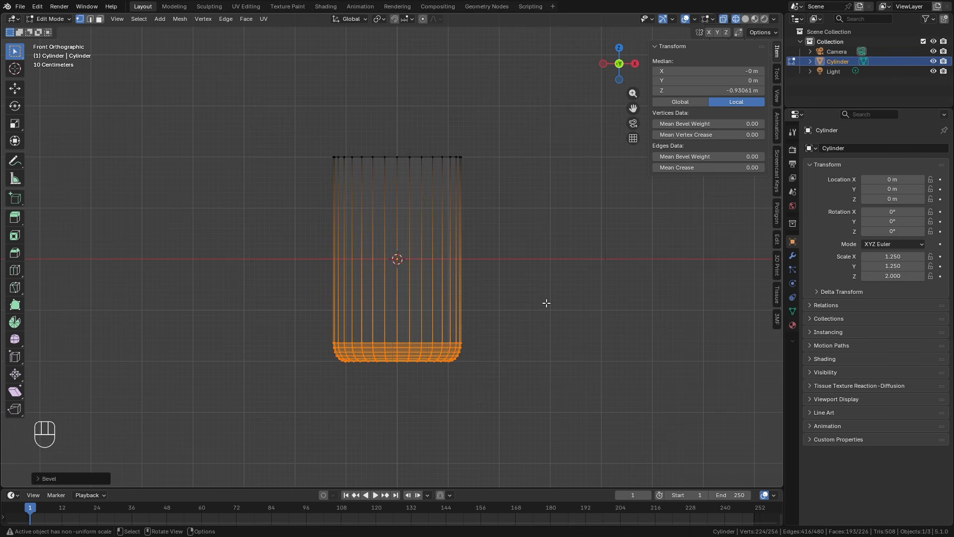
key(Tab)
shift+middle_drag(471, 322, 442, 325)
Select the cylinder's top ring of vertices and move it slightly upward along Z.
key(Tab)
drag(255, 175, 565, 214)
shift+middle_drag(565, 215, 535, 272)
scroll(535, 273, up, 4)
key(g)
key(z)
click(540, 241)
Extrude the top ring up to a local Z of about 1.277 m and scale it inward to form the jar's shoulder.
key(e)
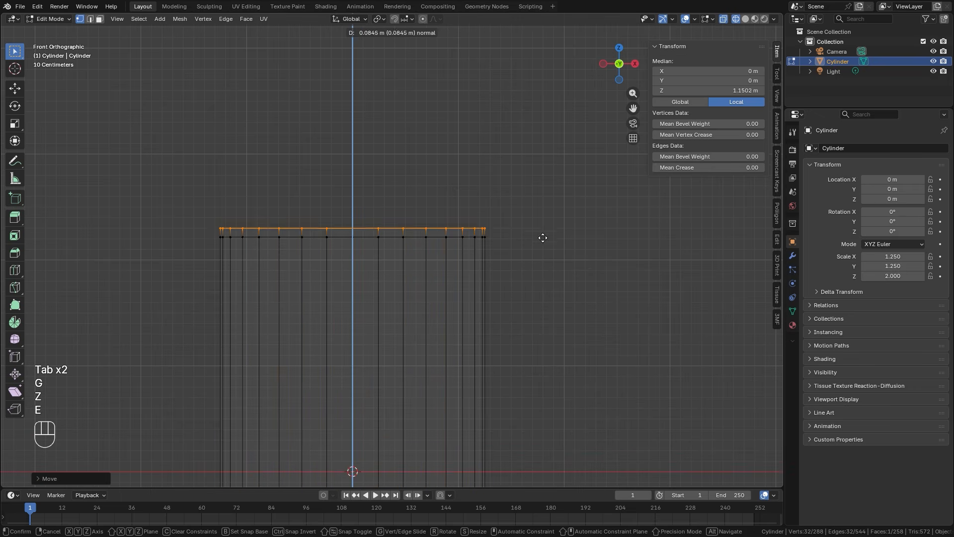
click(547, 213)
key(s)
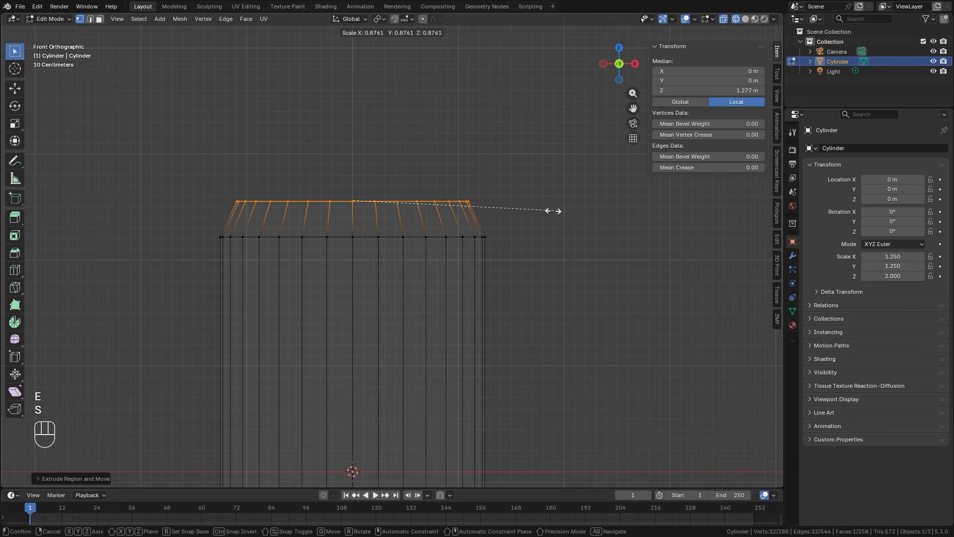
click(534, 229)
Extrude the top ring straight up by about 0.19 m to form the jar's neck.
scroll(535, 229, up, 1)
scroll(534, 229, up, 1)
key(e)
key(e)
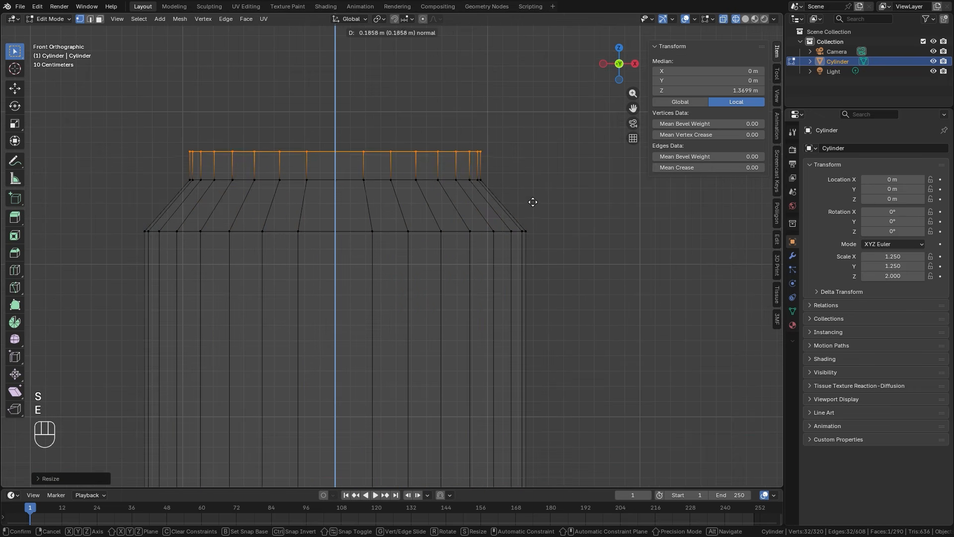
click(552, 204)
Extrude the neck's top ring outward by scaling it about 1.11 times, and extrude it up to form the rim.
key(s)
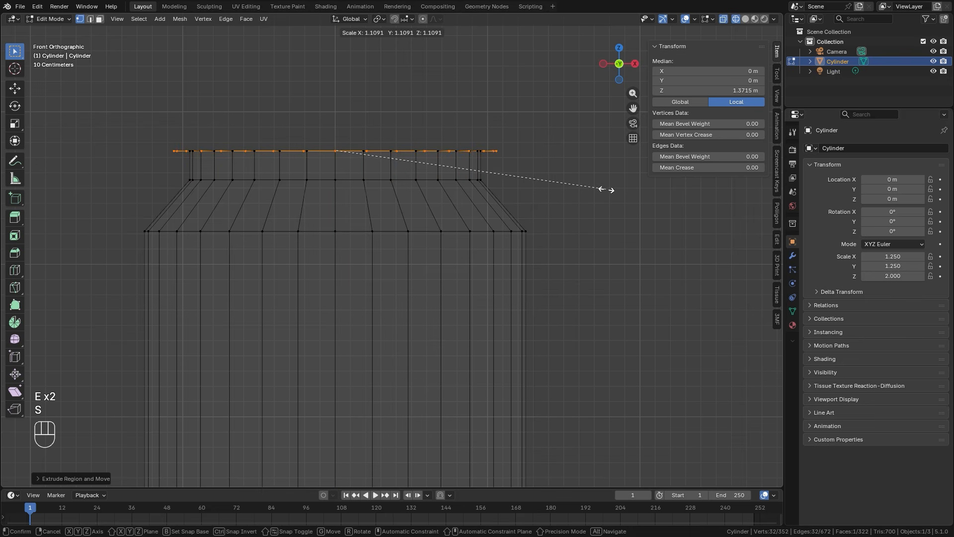
click(569, 224)
key(e)
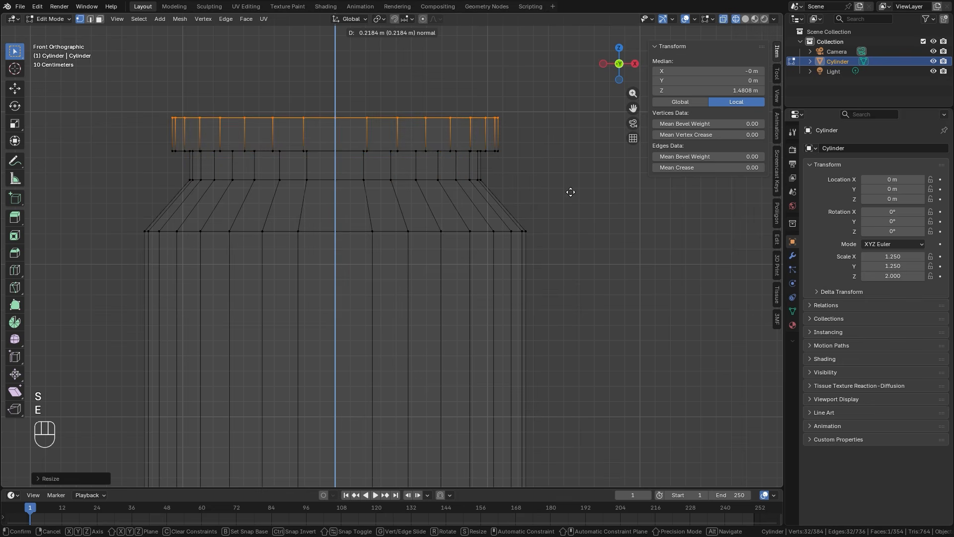
click(488, 247)
scroll(487, 247, down, 3)
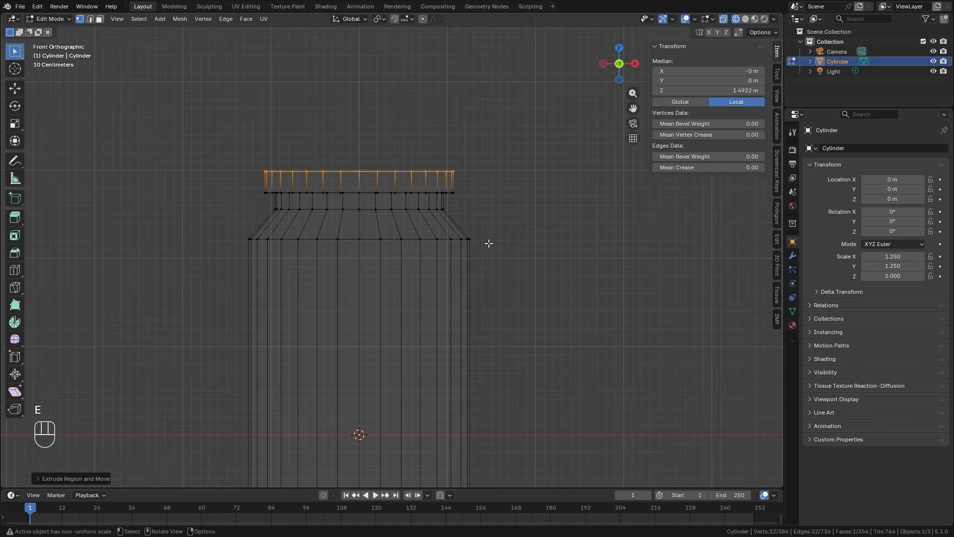
Bevel the edge loop where the shoulder meets the neck with 3 segments and an offset of about 0.035 m.
scroll(486, 252, up, 3)
scroll(486, 252, up, 1)
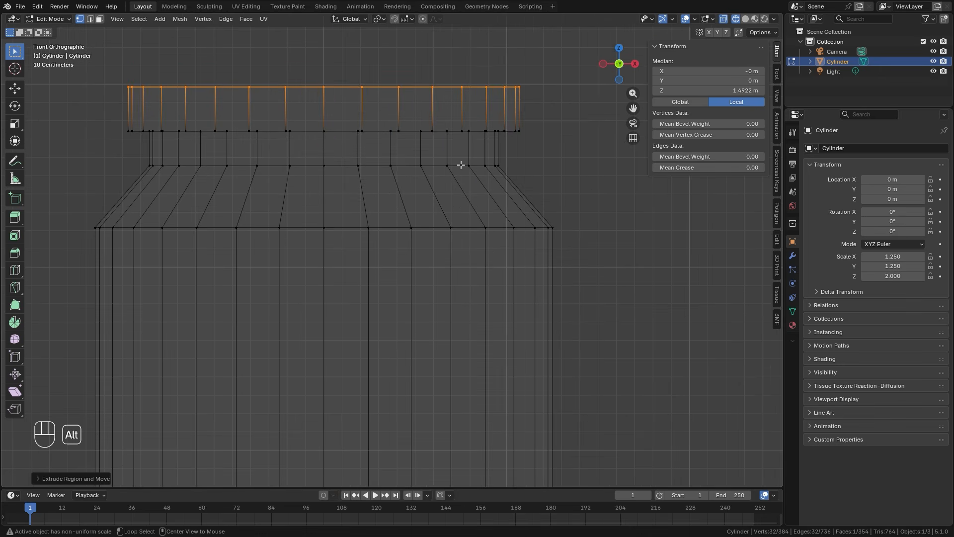
alt+click(461, 165)
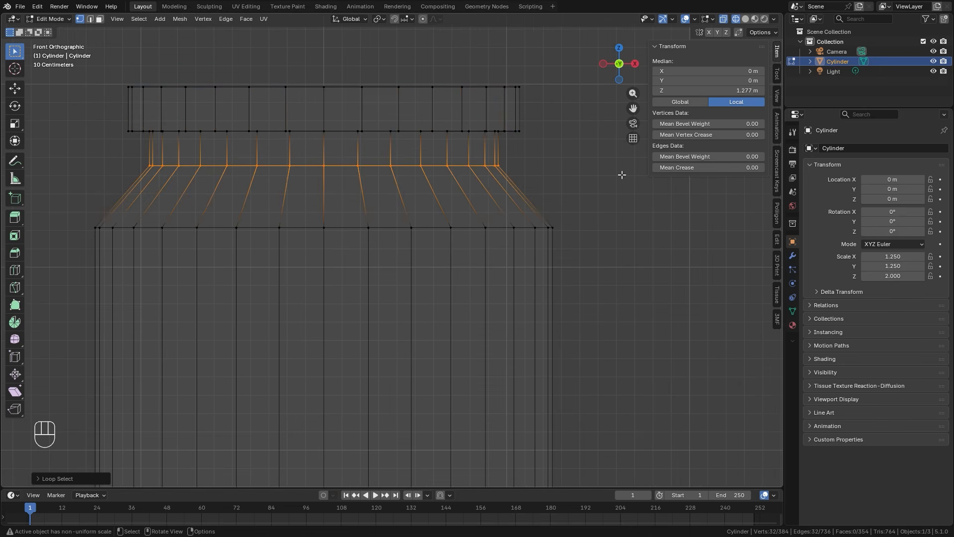
key(ctrl+b)
scroll(631, 176, down, 3)
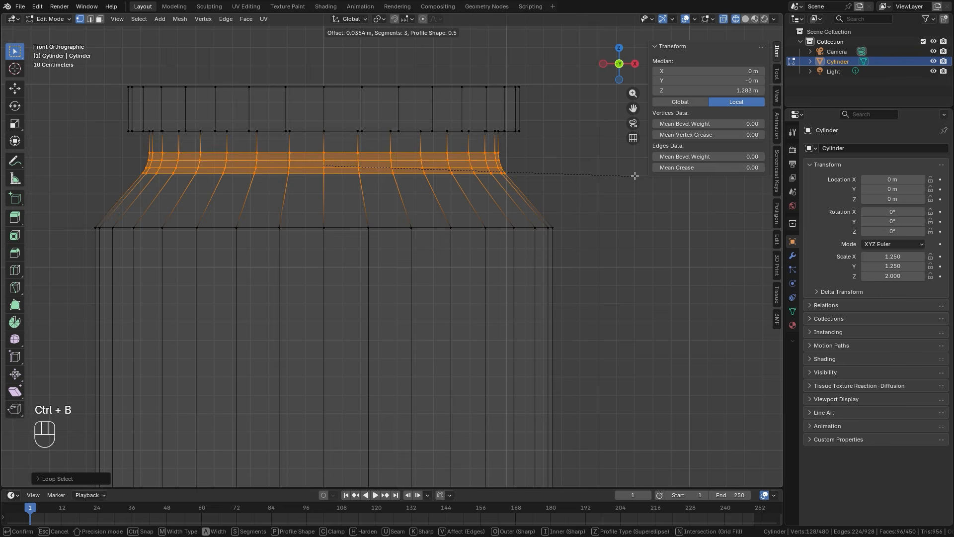
click(623, 180)
Bevel the loop between body and shoulder with 3 segments and about 0.037 m offset, and return to Object Mode with solid shading.
alt+click(500, 227)
key(ctrl+b)
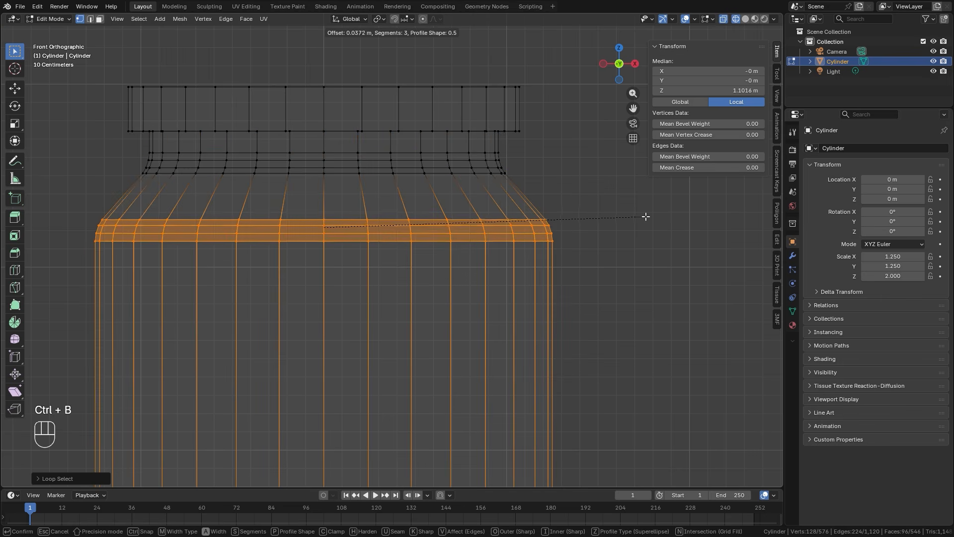
click(649, 215)
key(Tab)
scroll(433, 240, down, 6)
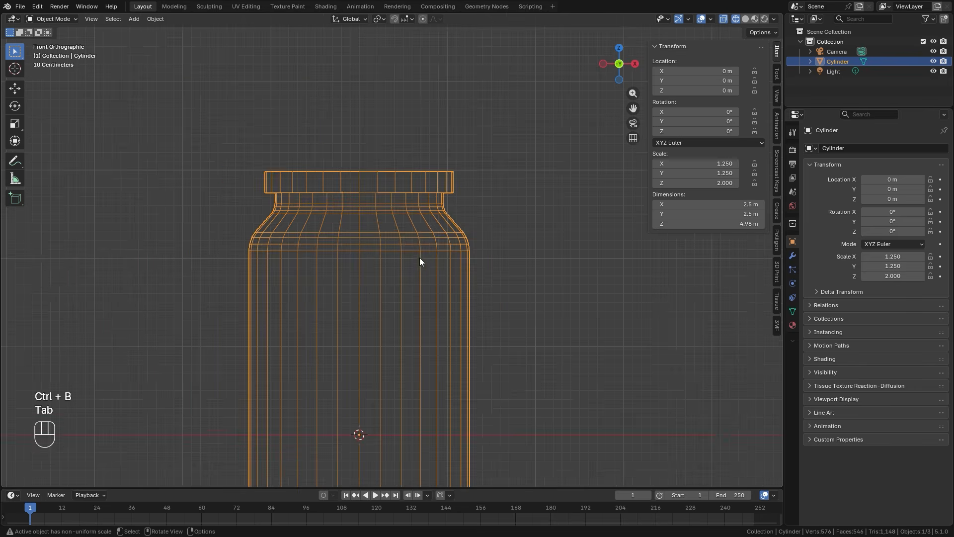
key(z)
click(455, 254)
mouse_move(455, 255)
middle_down()
mouse_move(357, 292)
mouse_move(446, 272)
middle_up()
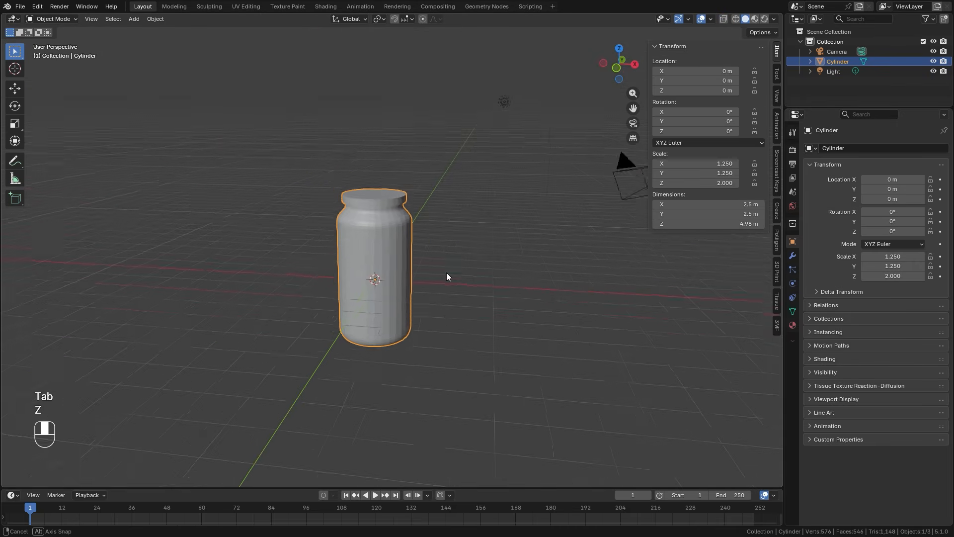
key(KP_1)
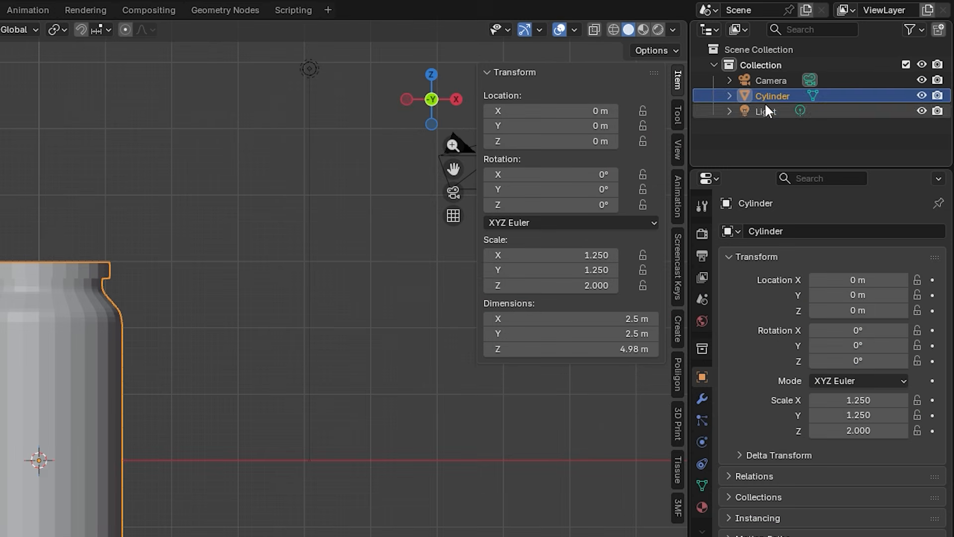
Rename the jar object to Collision.
double_click(842, 61)
text(Coll)
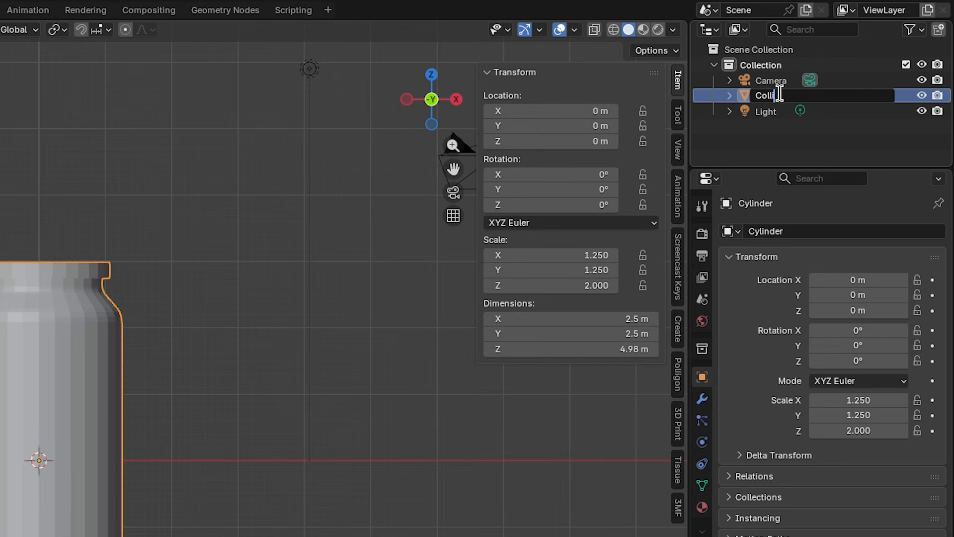
text(ision)
key(Return)
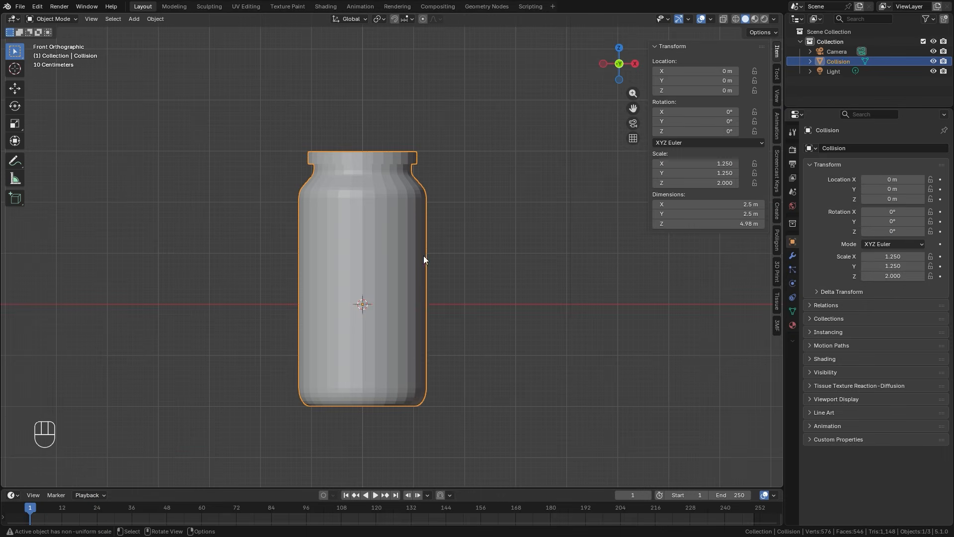
Duplicate the Collision jar in place and rename the copy to Glass.
key(shift)
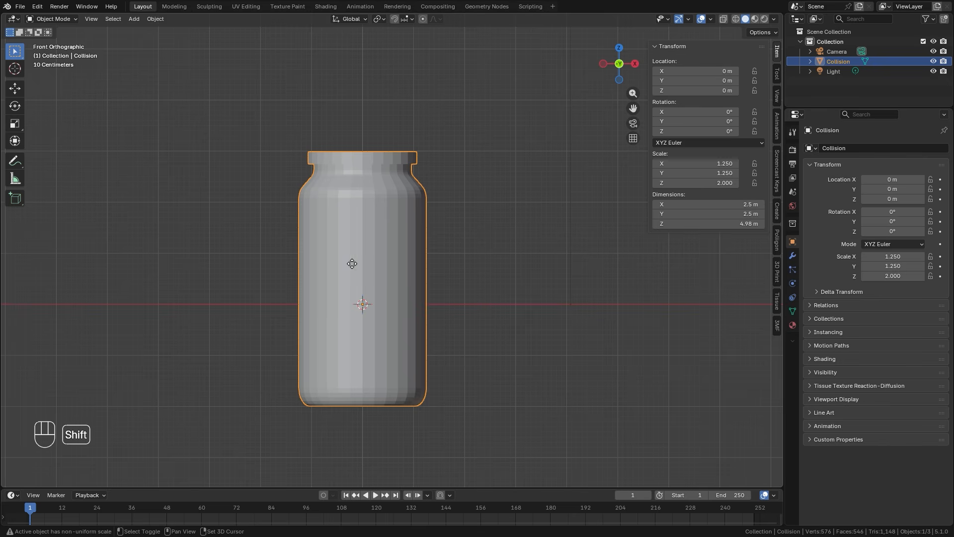
key(shift+d)
right_click(441, 241)
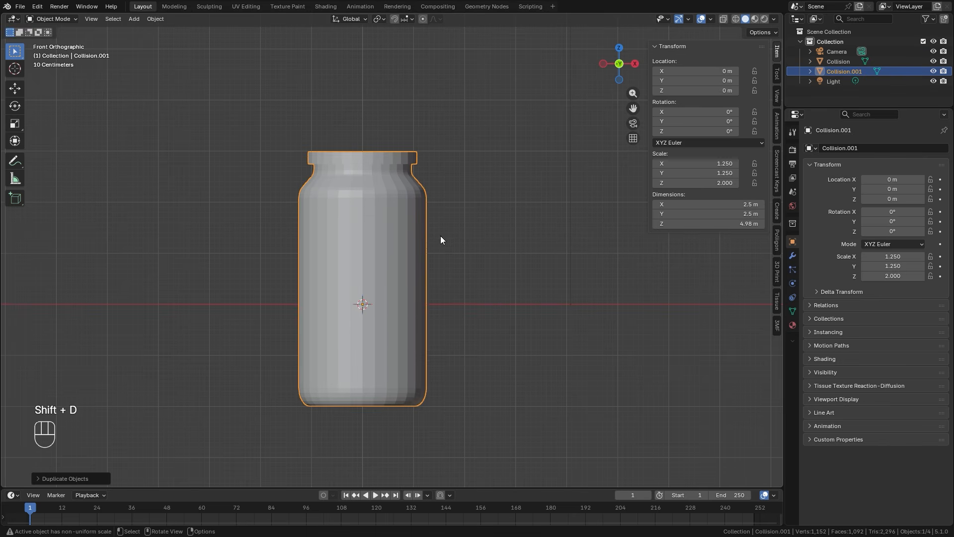
double_click(848, 72)
text(Glass)
key(Return)
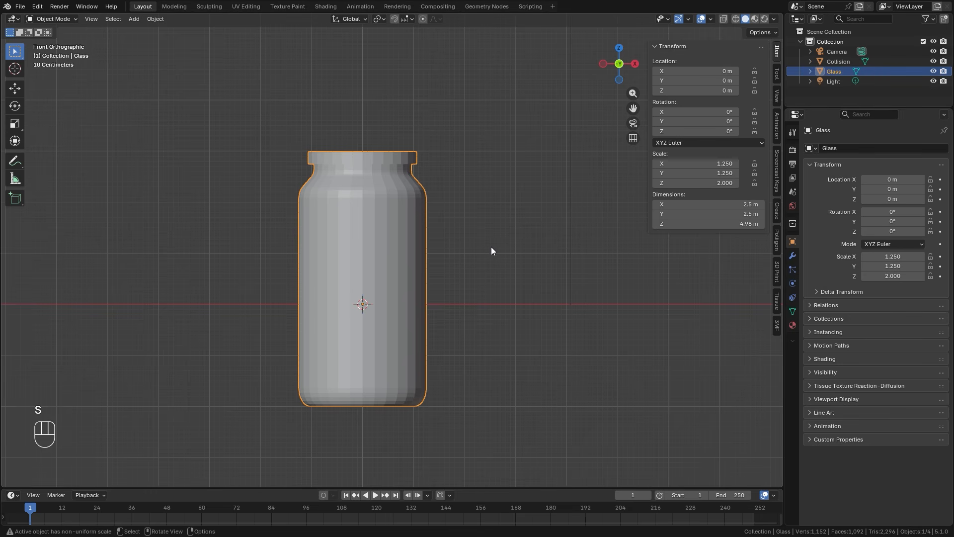
Delete the top face of the Glass jar to open its mouth, keeping the object at its original location.
middle_drag(358, 164, 399, 236)
key(Tab)
key(3)
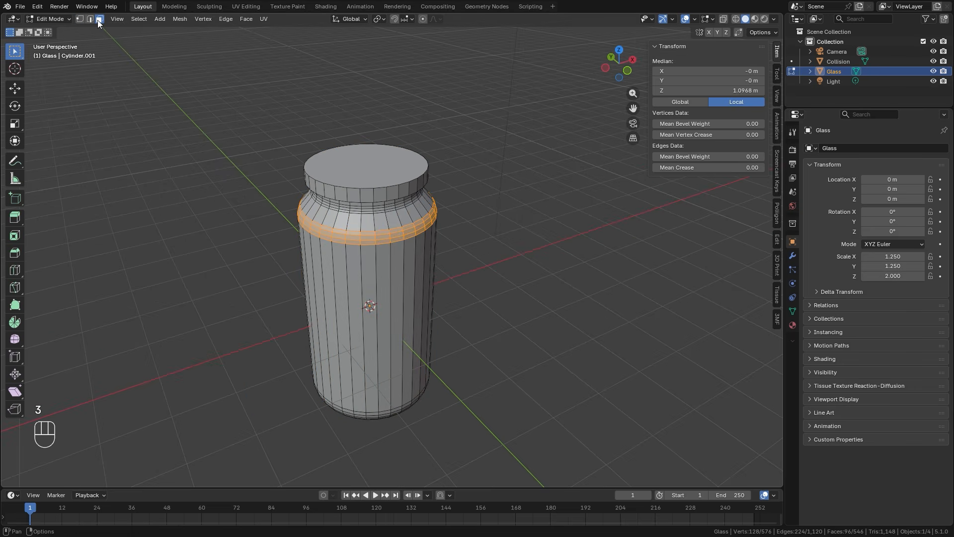
click(367, 159)
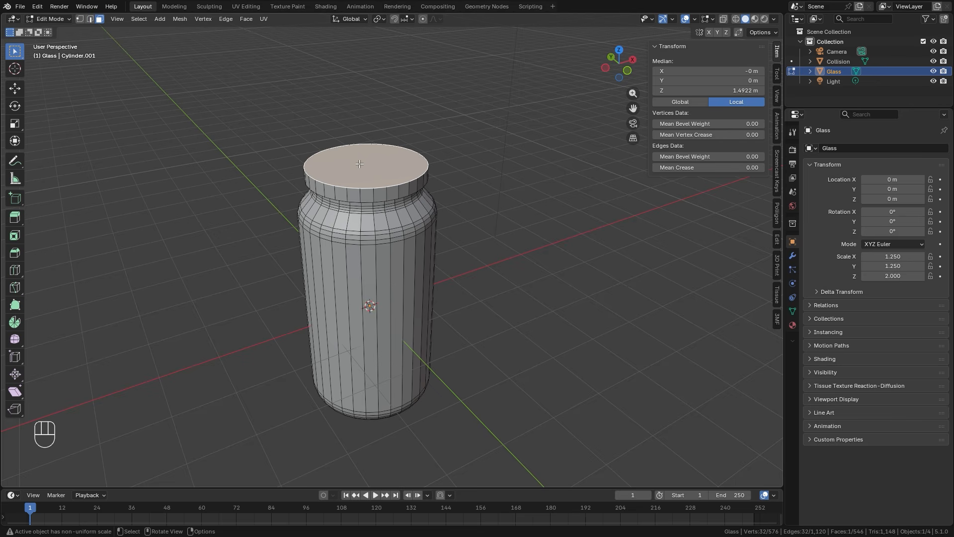
key(x)
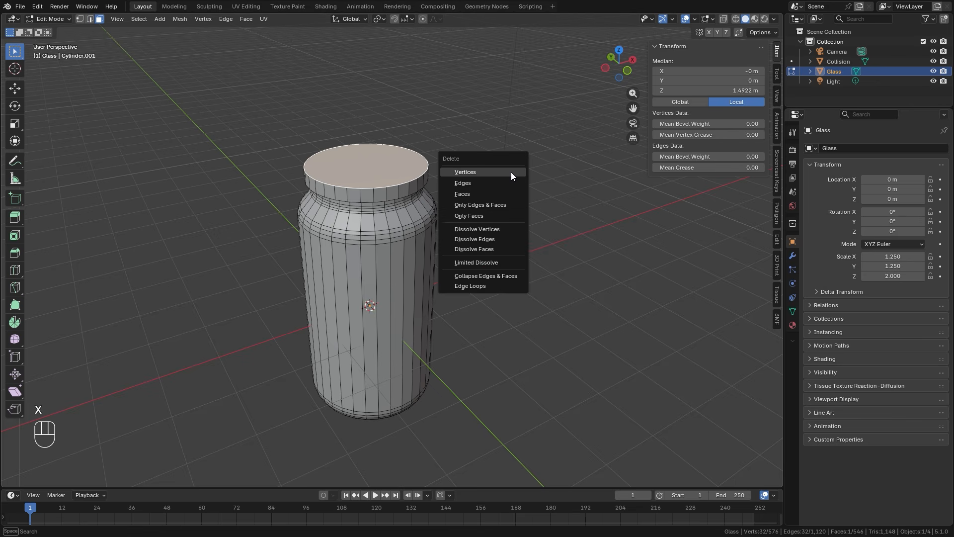
click(468, 196)
key(Tab)
key(g)
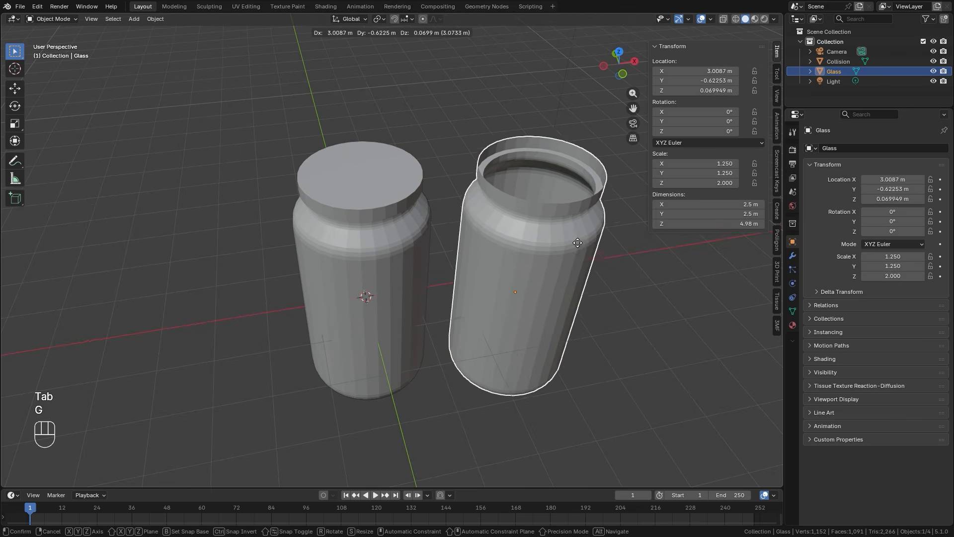
right_click(585, 245)
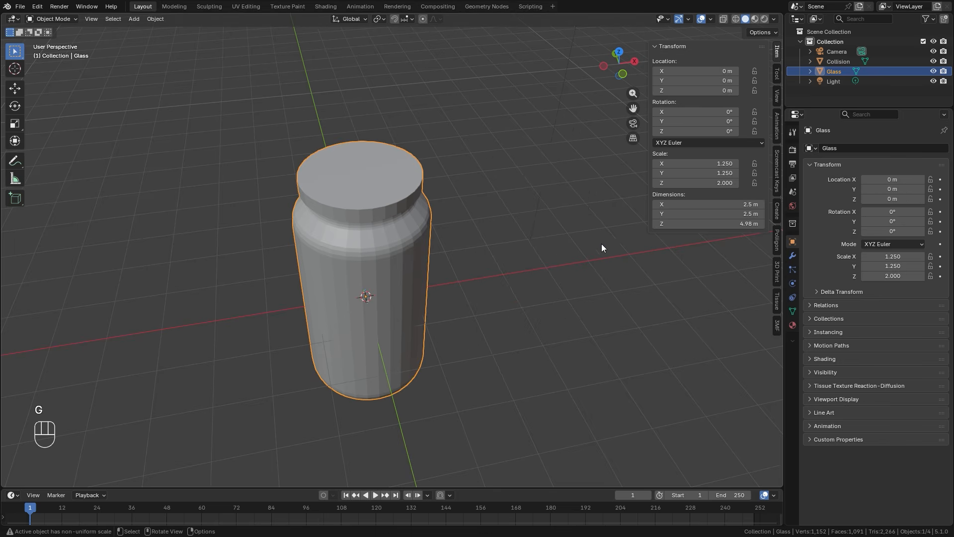
Add a Solidify modifier to the Glass jar and switch to wireframe display around its rim.
click(792, 255)
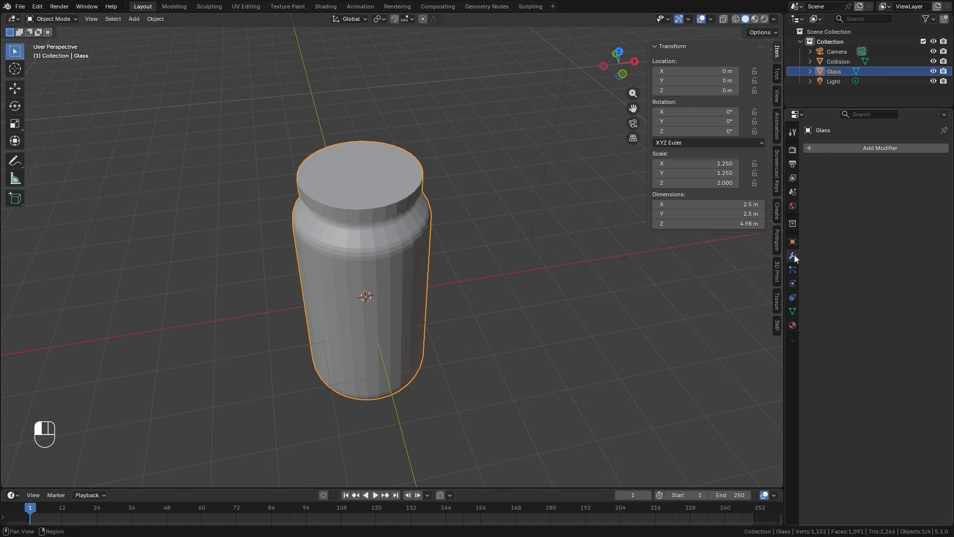
click(888, 146)
mouse_move(840, 169)
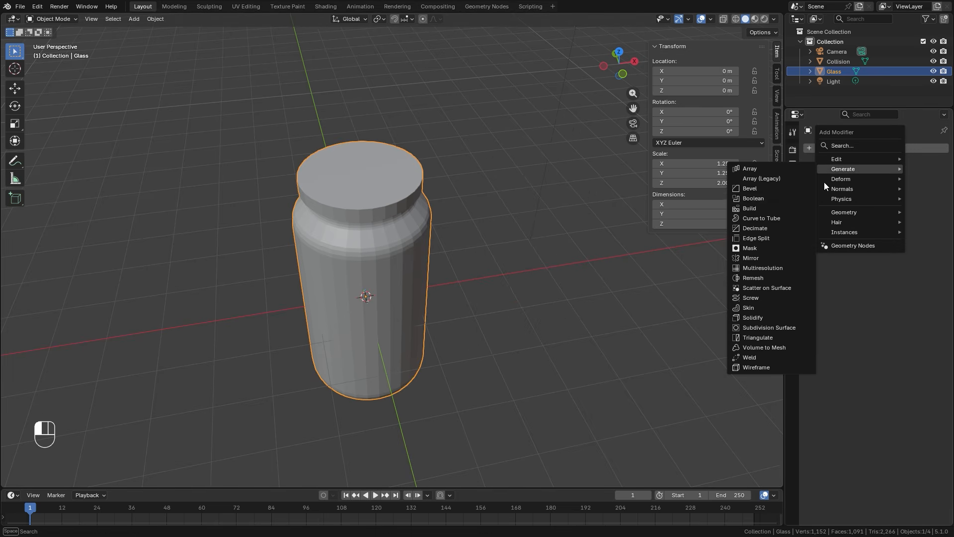
click(755, 319)
key(z)
middle_drag(423, 214, 452, 262)
scroll(446, 237, up, 4)
ctrl+middle_drag(452, 261, 459, 230)
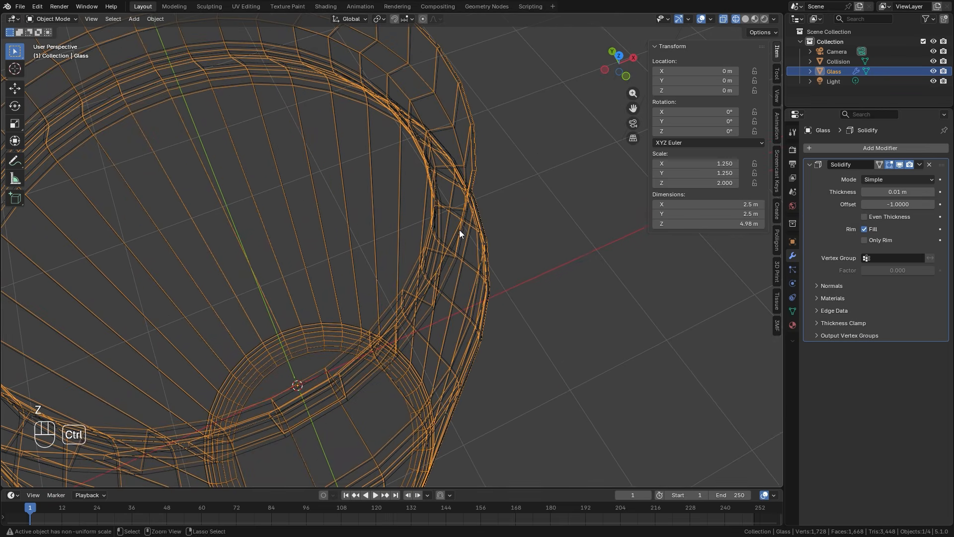
Set the Glass jar's Solidify thickness to about 0.049 m and enable Even Thickness.
shift+drag(897, 192, 930, 192)
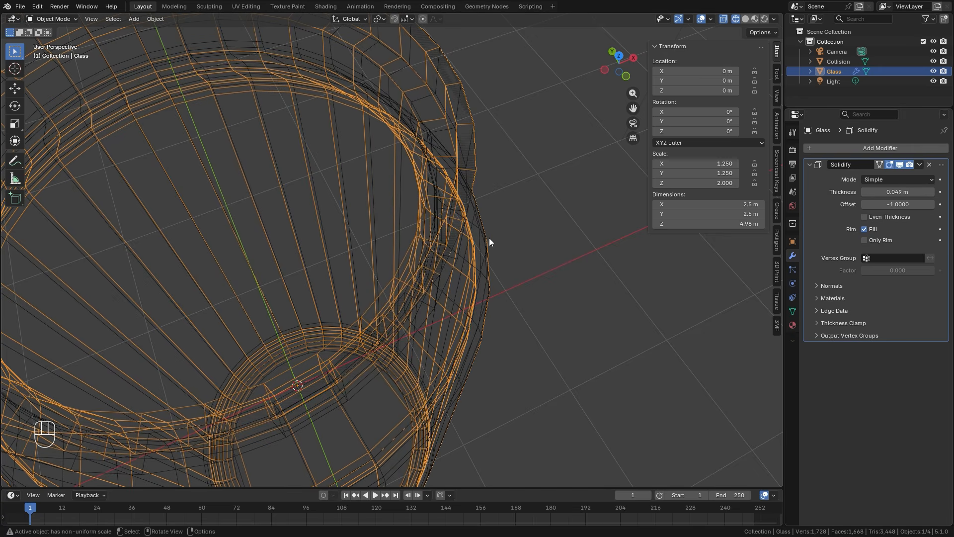
key(z)
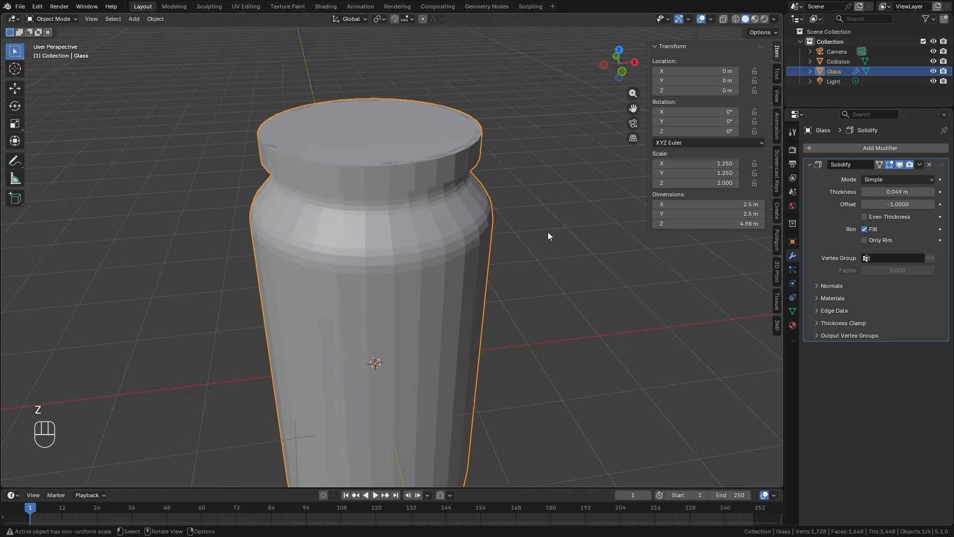
key(z)
middle_drag(488, 205, 510, 192)
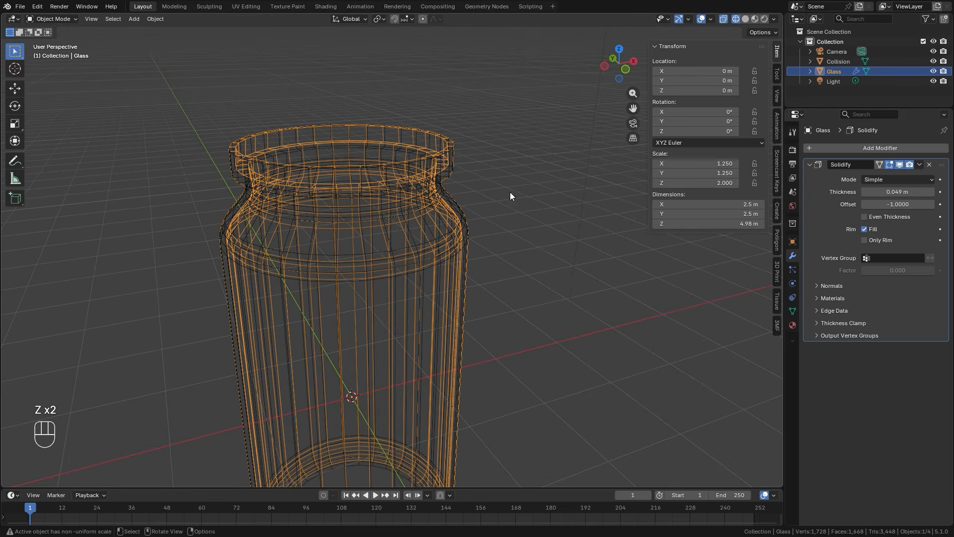
click(865, 217)
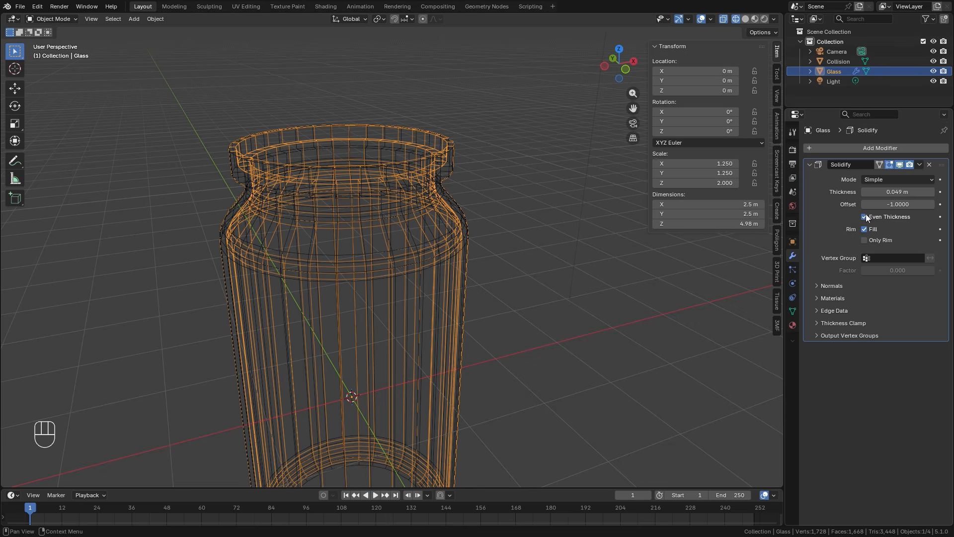
Apply the scale of the Glass jar.
scroll(467, 168, up, 5)
key(ctrl+a)
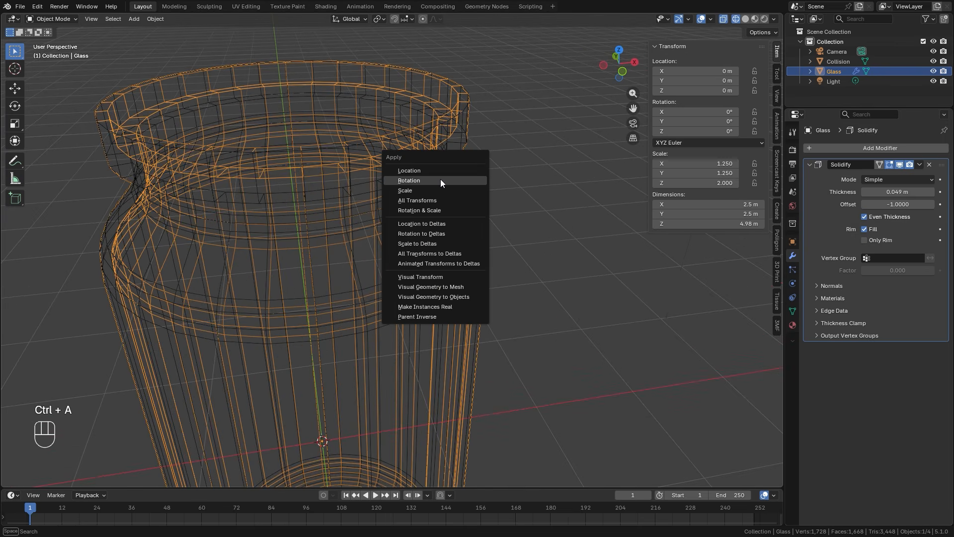
click(400, 191)
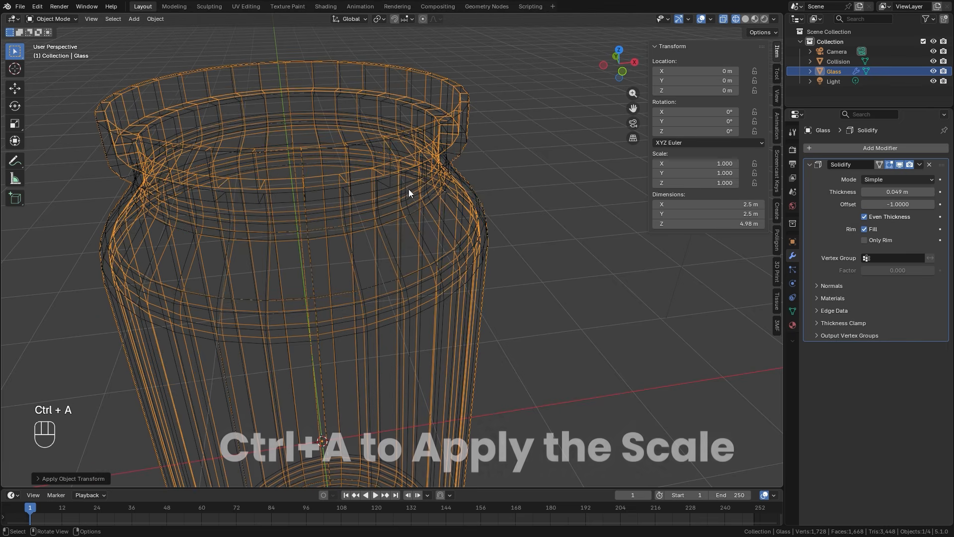
click(465, 135)
key(ctrl+a)
click(465, 135)
click(438, 165)
scroll(464, 173, down, 4)
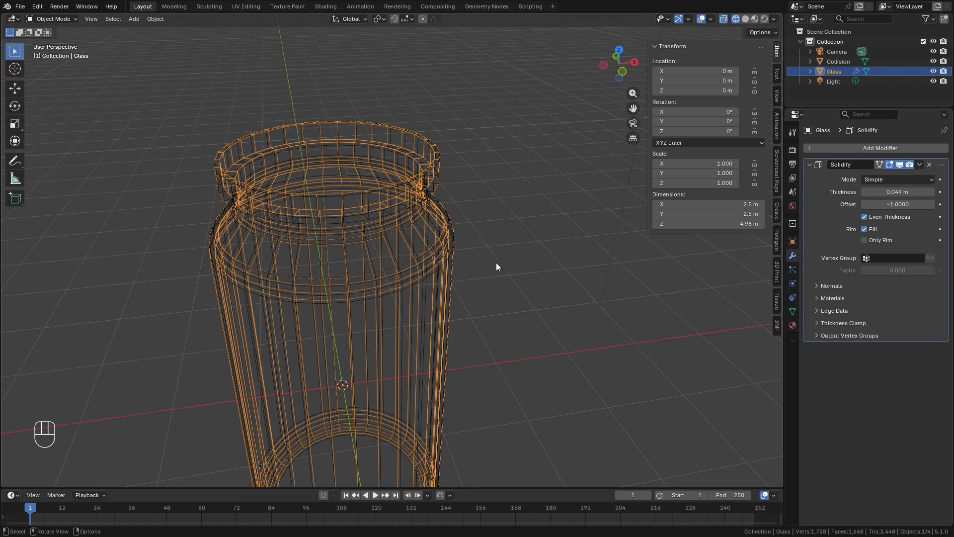
Duplicate the top face of the Collision jar in place and separate the copy into its own object.
key(n)
key(z)
key(z)
scroll(433, 206, up, 2)
click(422, 195)
mouse_move(421, 194)
middle_down()
mouse_move(468, 187)
mouse_move(433, 197)
middle_up()
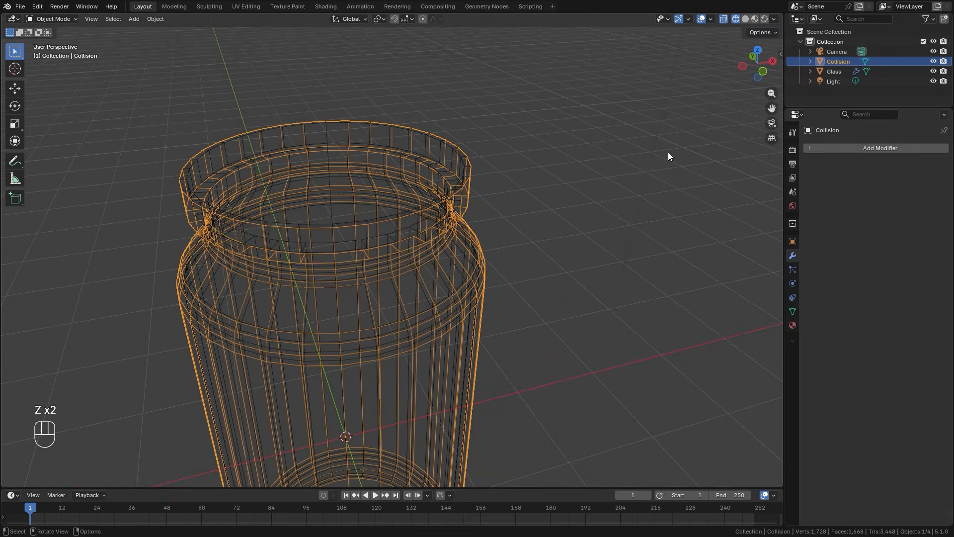
key(Tab)
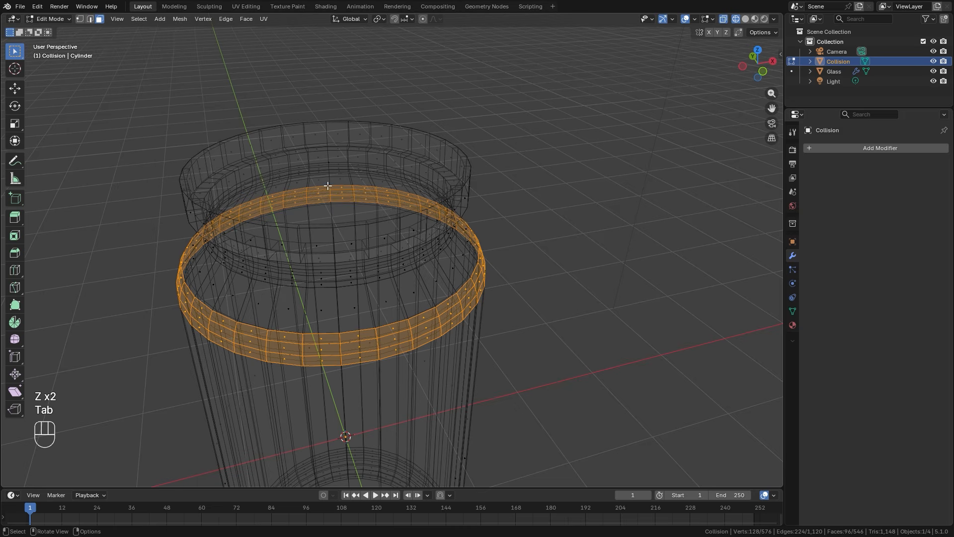
key(z)
click(361, 172)
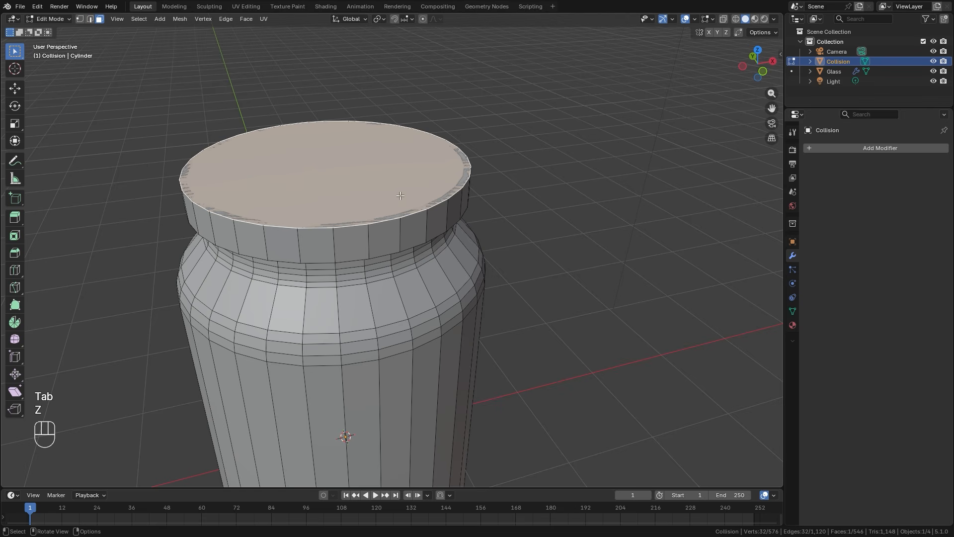
key(shift+d)
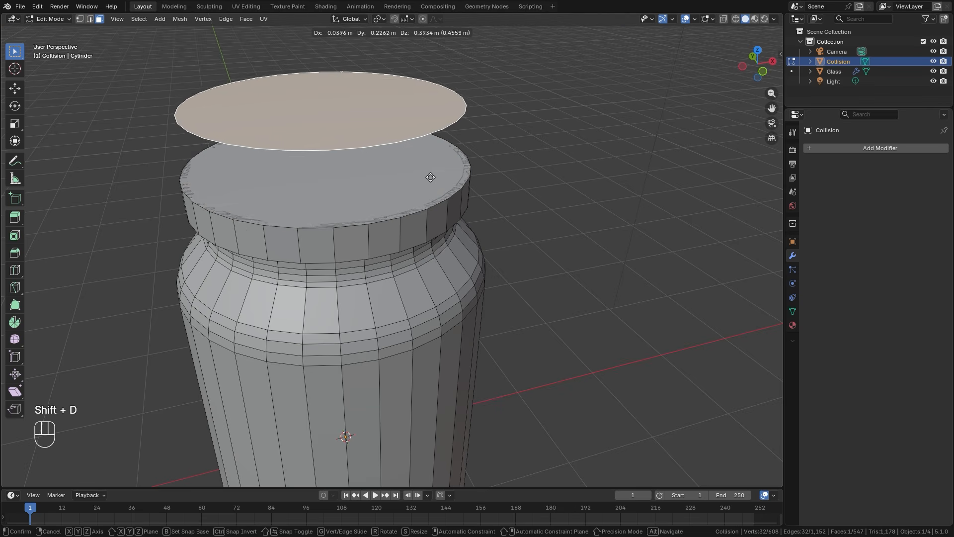
right_click(450, 168)
key(p)
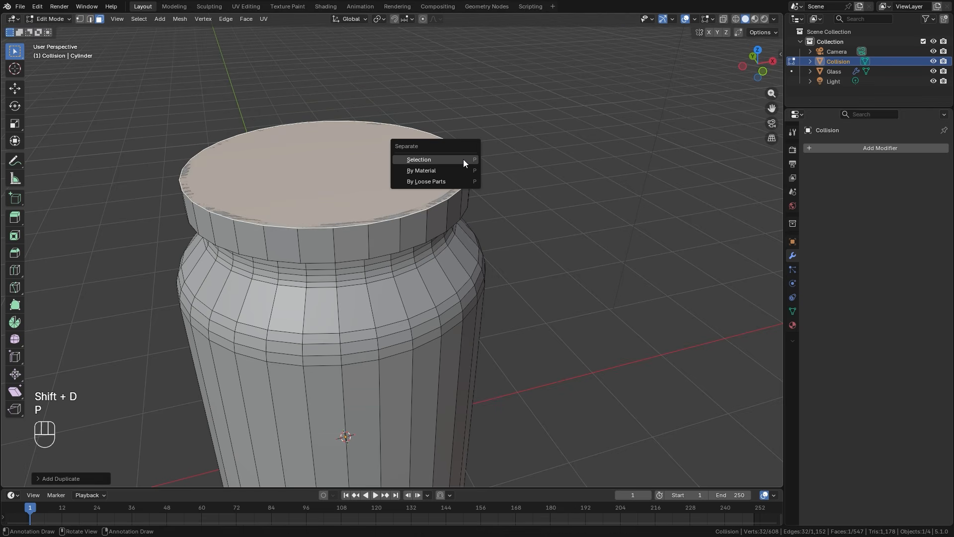
click(421, 159)
key(Tab)
key(z)
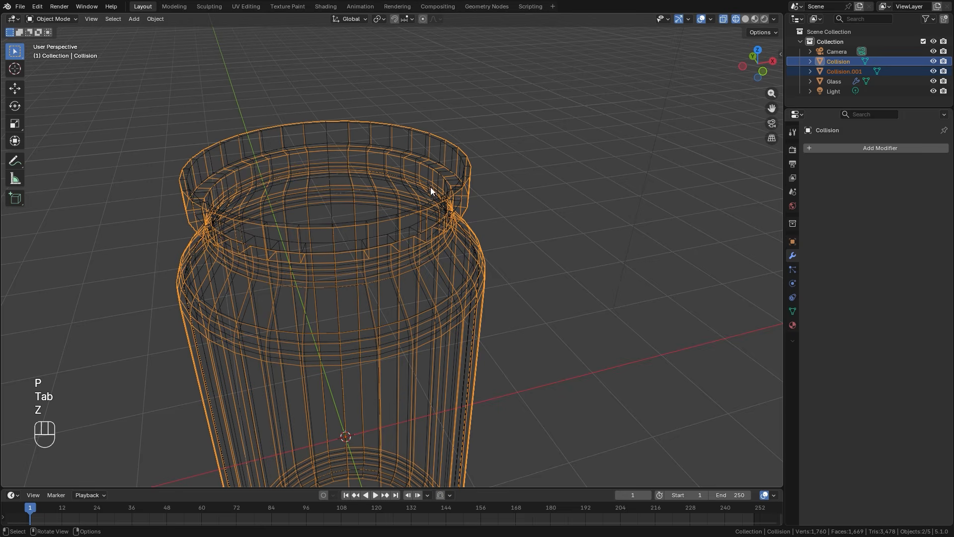
Scale the separated top disc's mesh uniformly to about 0.97 so it is slightly narrower than the jar's rim.
click(465, 178)
key(g)
right_click(467, 180)
scroll(650, 216, up, 3)
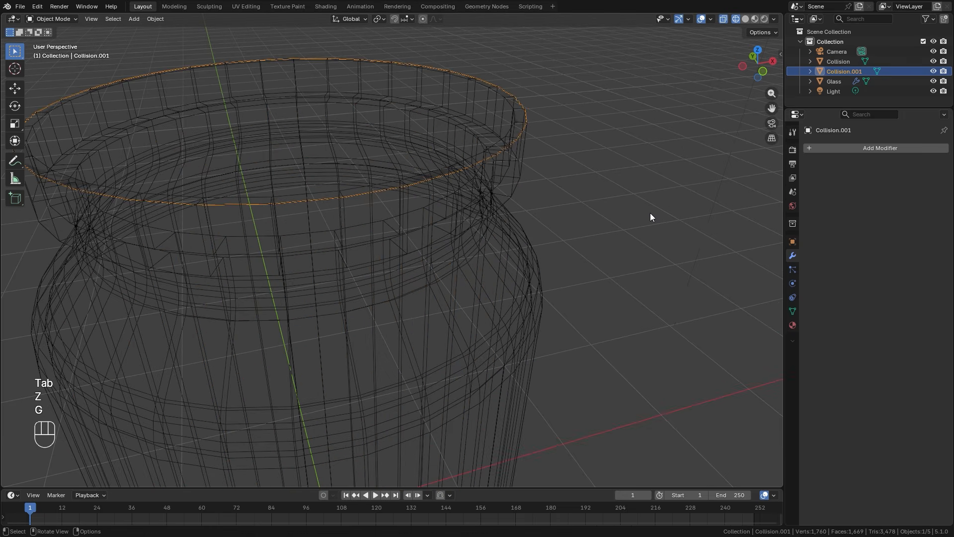
key(Tab)
key(a)
key(s)
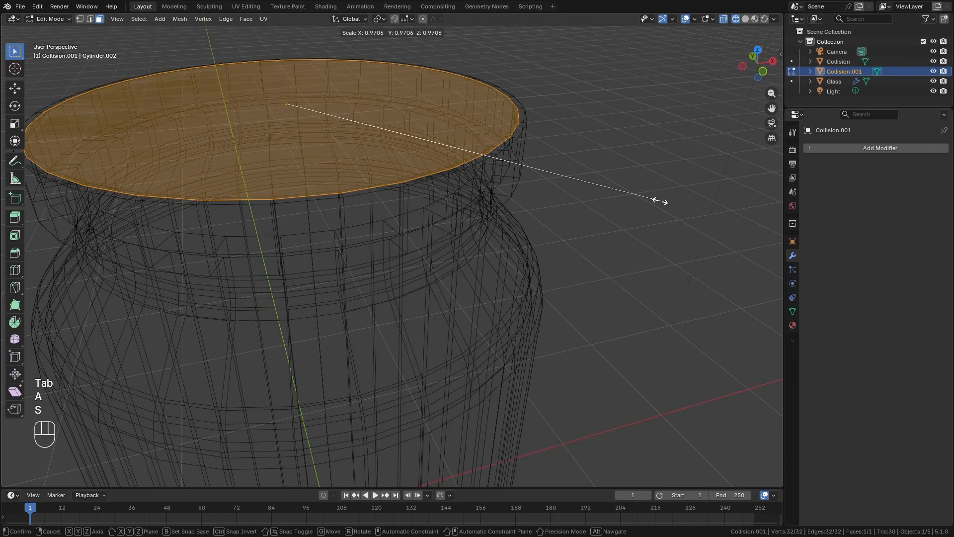
click(657, 200)
Extrude the disc downward to form a lid and raise the whole mesh slightly along Z above the jar's rim.
key(e)
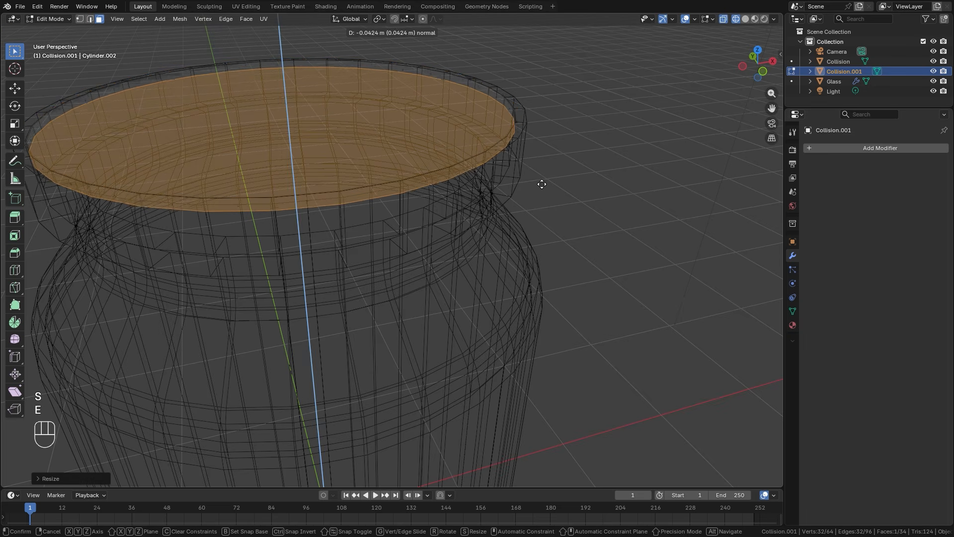
click(535, 213)
key(a)
key(g)
key(z)
click(537, 204)
key(z)
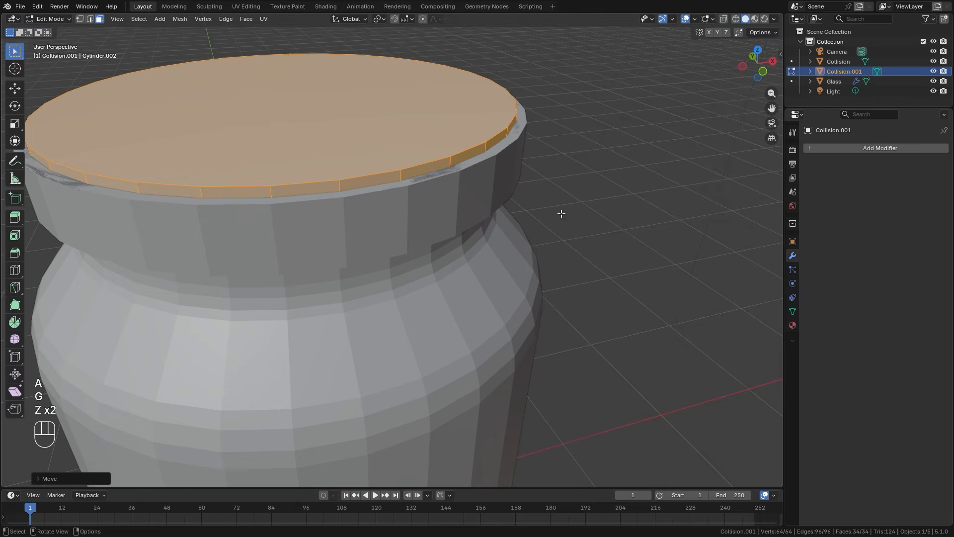
key(g)
key(z)
click(566, 189)
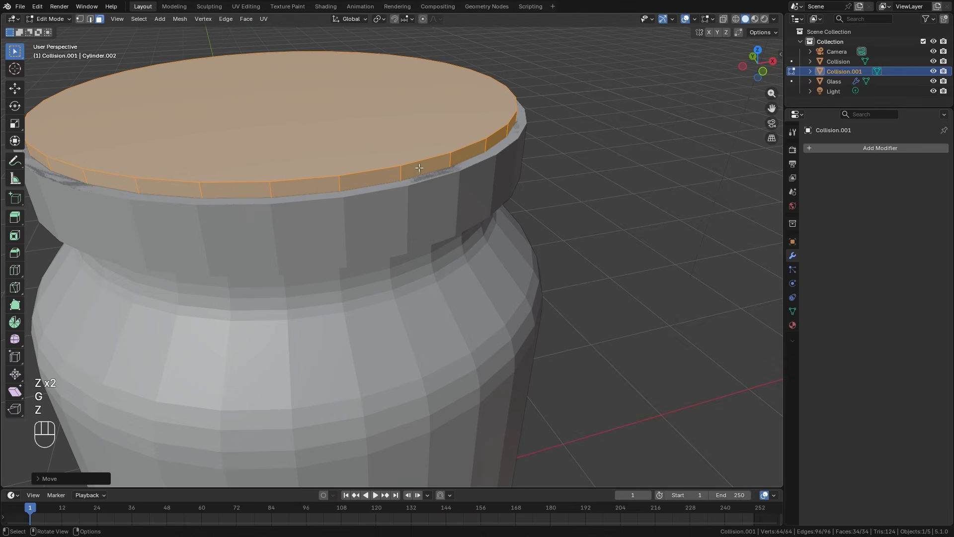
key(Tab)
Set the lid object's origin to its geometry.
scroll(454, 248, down, 6)
middle_drag(455, 248, 477, 247)
key(shift+z)
mouse_move(463, 361)
middle_down()
mouse_move(363, 322)
mouse_move(370, 392)
middle_up()
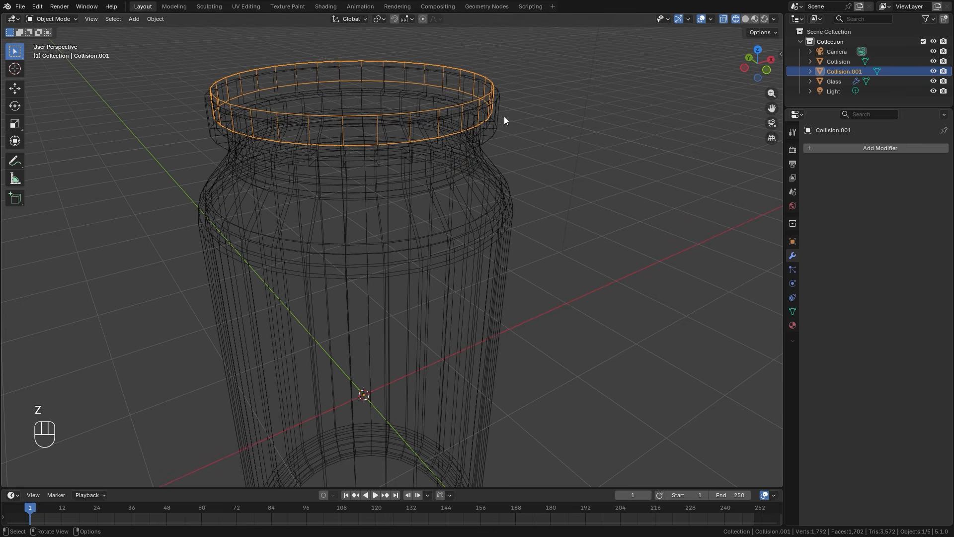
right_click(486, 102)
mouse_move(448, 146)
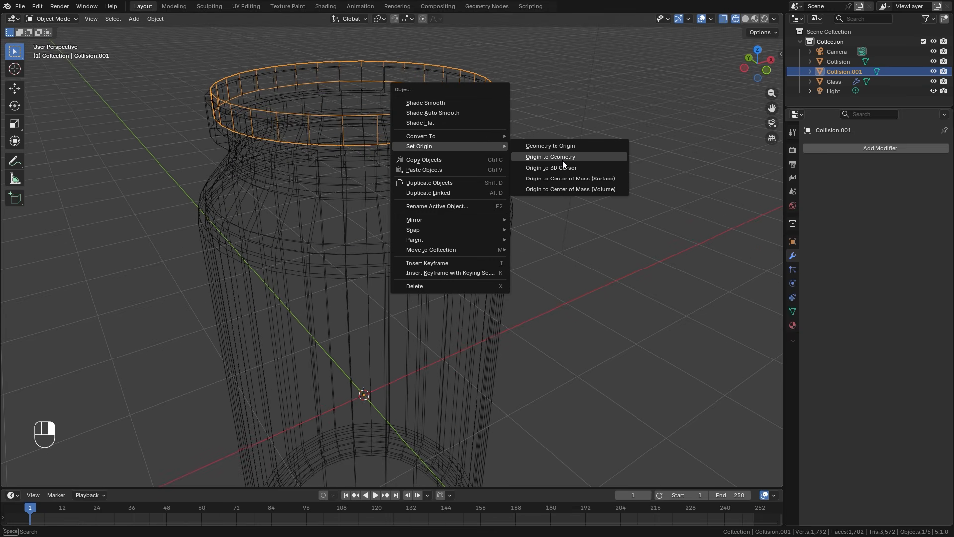
click(563, 159)
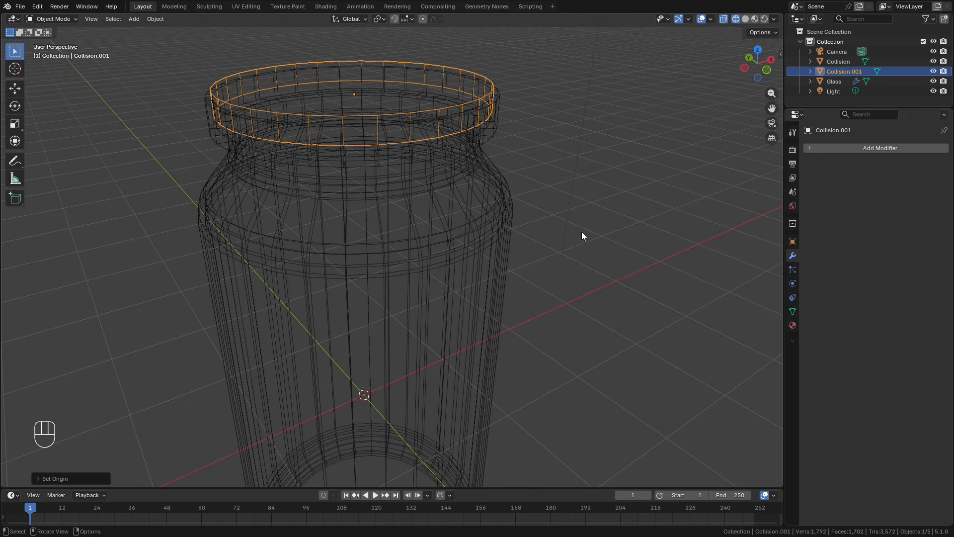
Scale the lid along Z and adjust its height along Z on the jar's mouth.
key(z)
click(477, 240)
scroll(477, 241, down, 4)
middle_drag(477, 241, 431, 223)
key(s)
key(z)
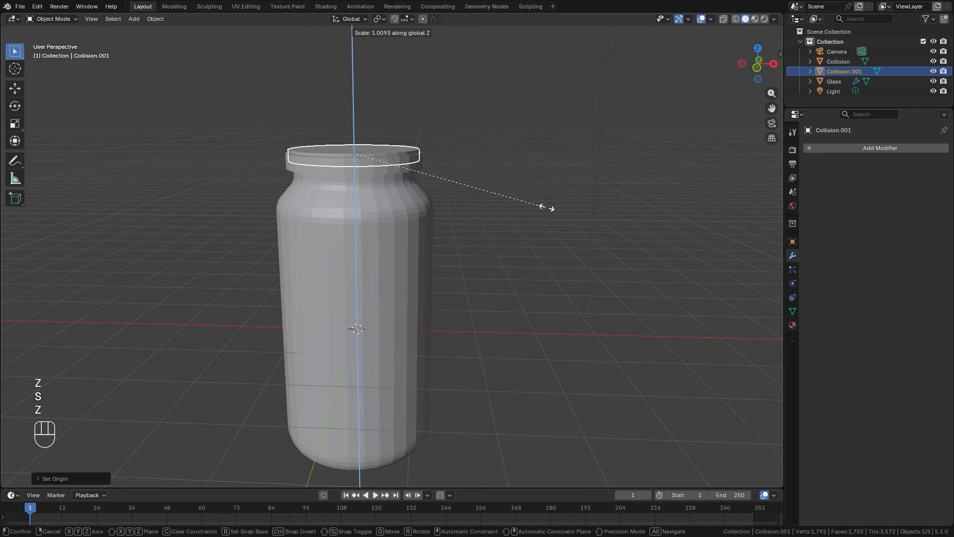
click(577, 207)
key(g)
key(z)
click(576, 204)
Add an ico sphere at the world origin inside the jar, using the front wireframe view.
scroll(451, 238, down, 2)
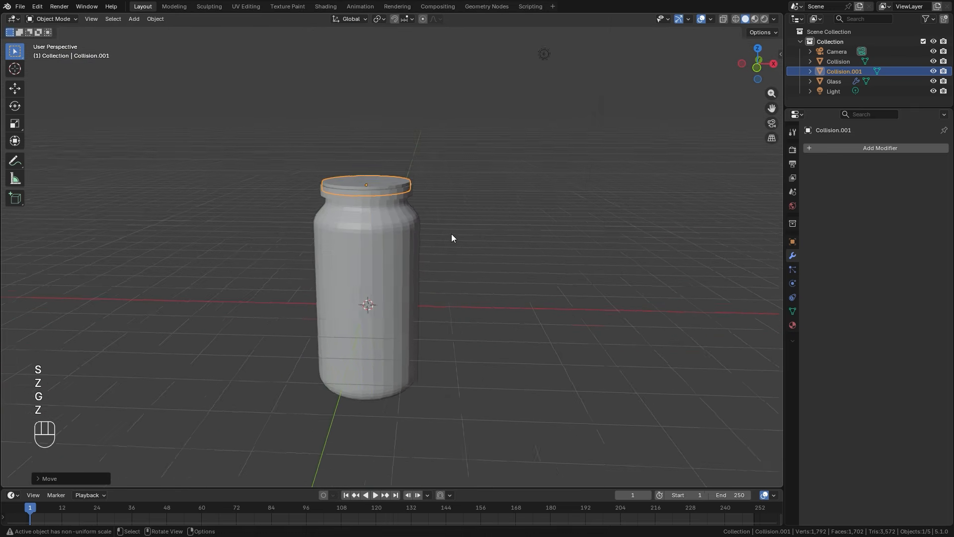
middle_drag(451, 234, 376, 234)
key(KP_1)
key(z)
click(387, 239)
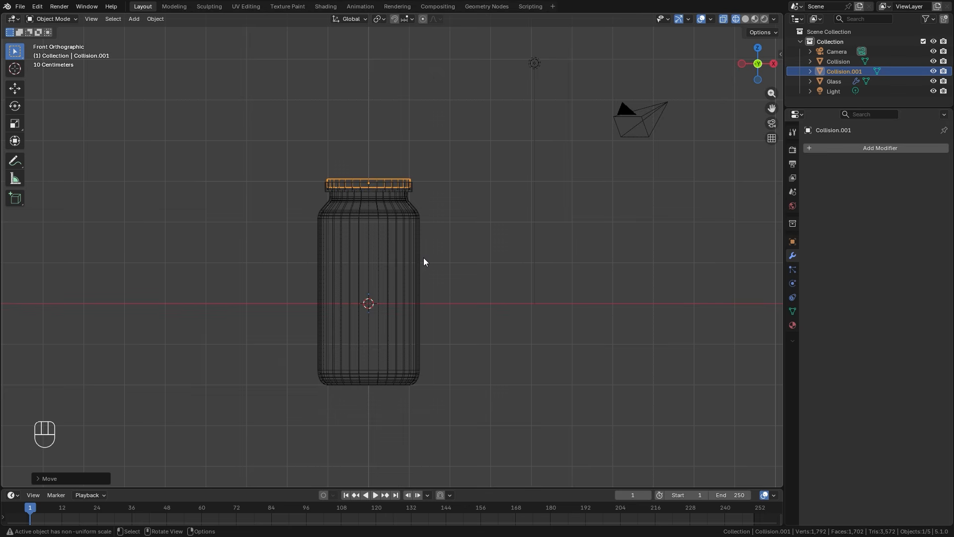
scroll(398, 298, up, 3)
shift+middle_drag(413, 243, 418, 226)
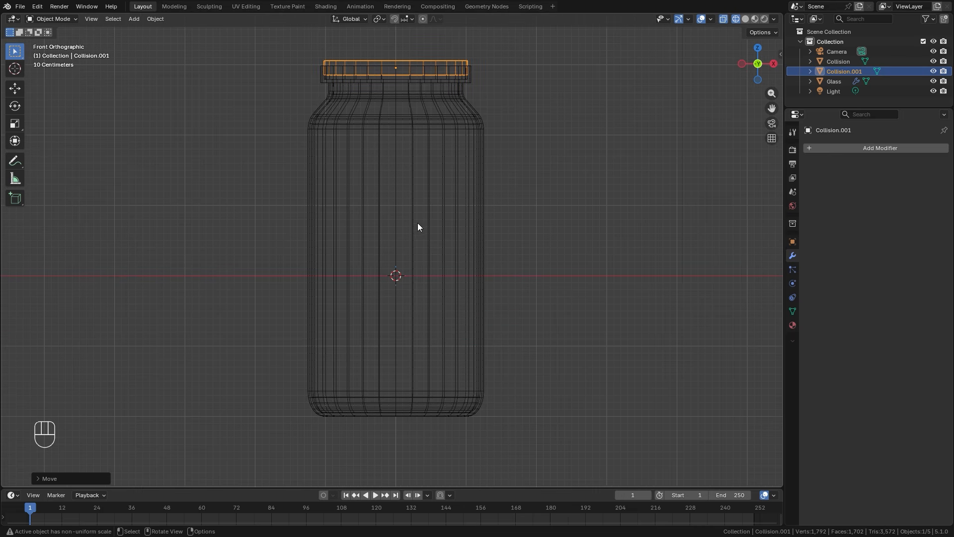
key(shift+a)
mouse_move(398, 259)
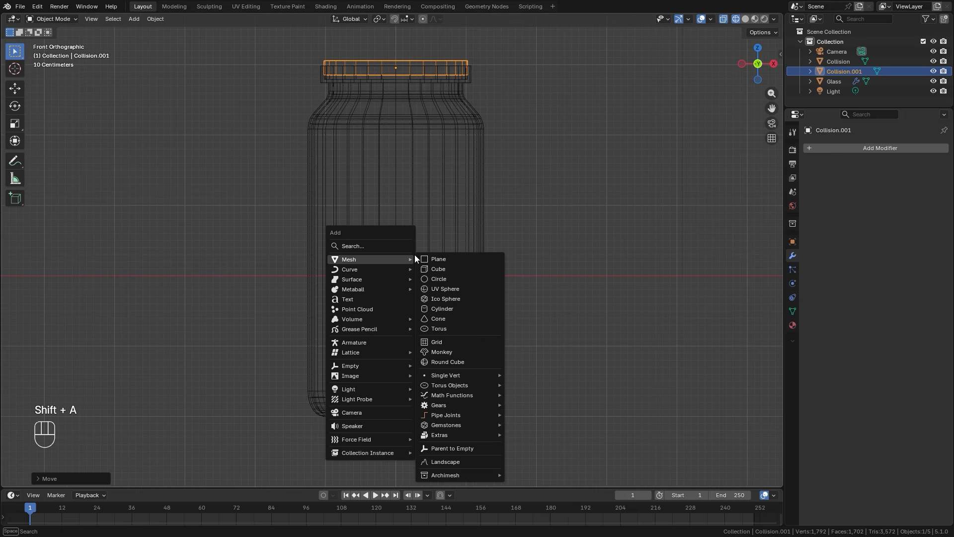
click(434, 299)
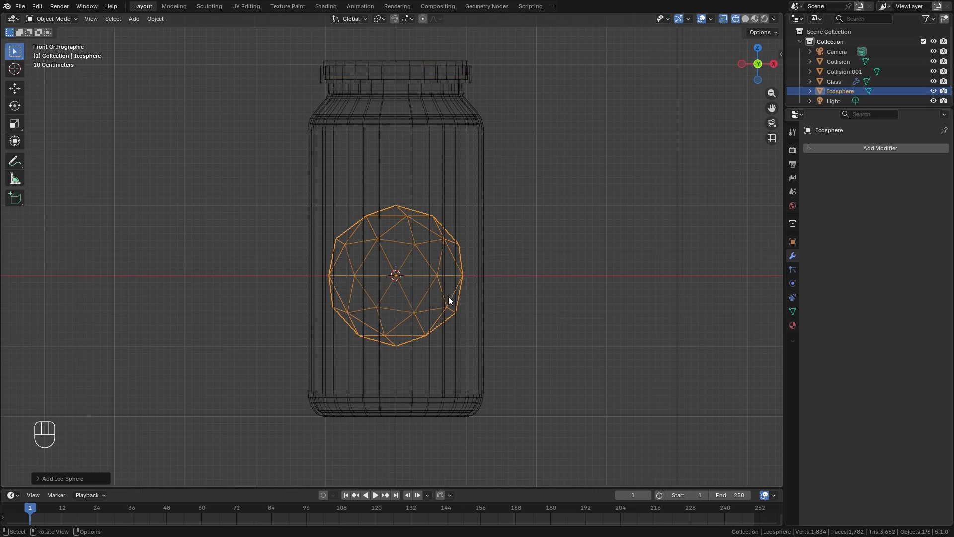
Scale the ico sphere down uniformly to about 0.101, roughly 0.2 m across.
scroll(635, 279, up, 2)
key(n)
key(s)
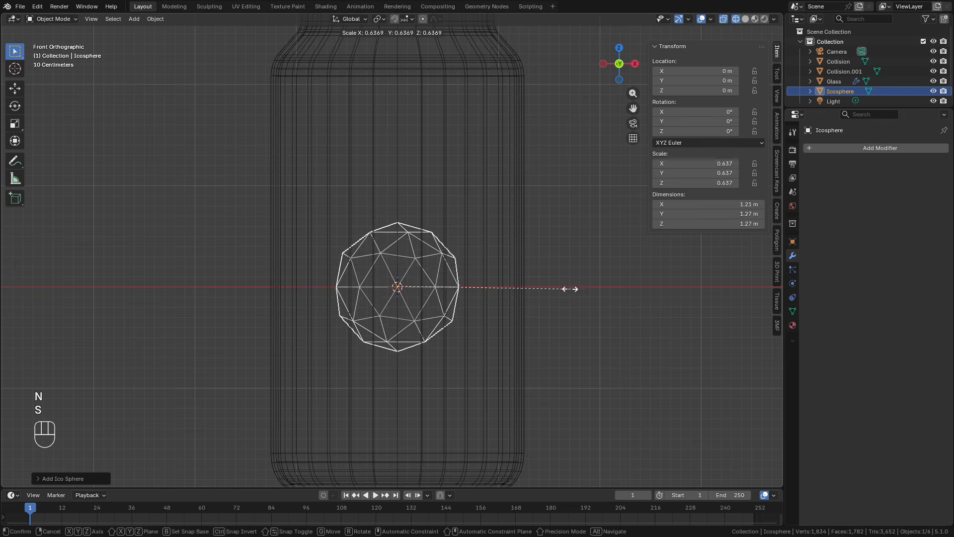
click(467, 272)
key(s)
click(531, 271)
key(s)
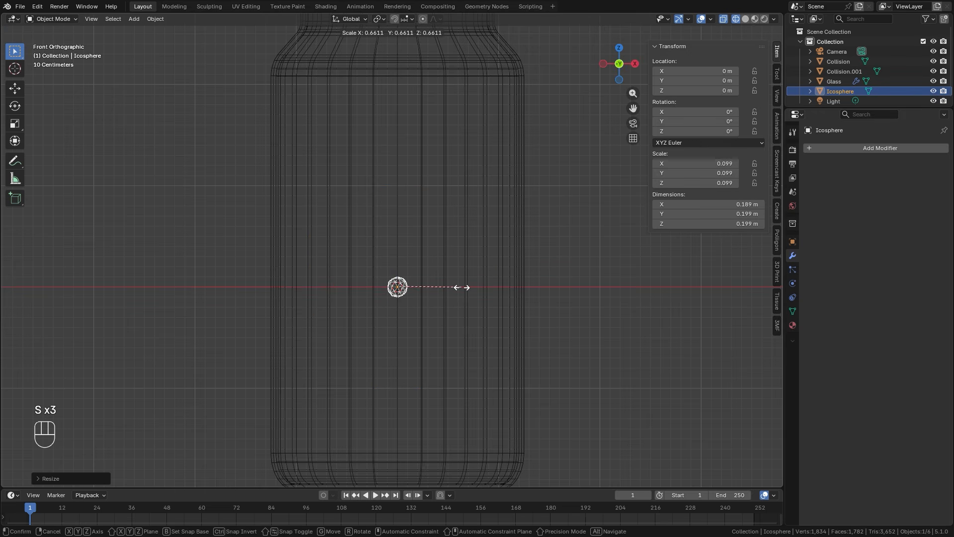
click(462, 286)
Move the ico sphere to the jar's lower -X corner at about X -1.12 m, Z -1.71 m, and apply its scale.
scroll(483, 324, up, 1)
shift+middle_drag(468, 319, 447, 228)
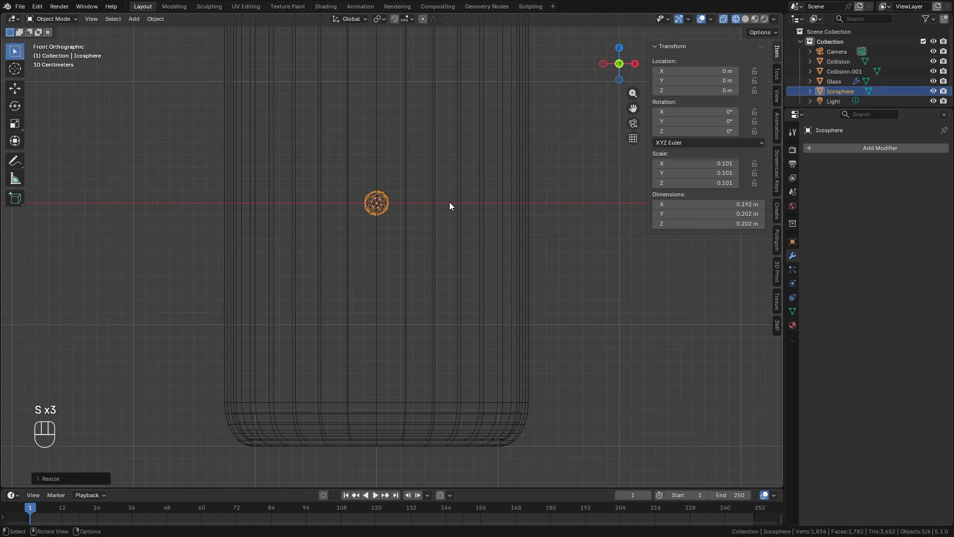
key(g)
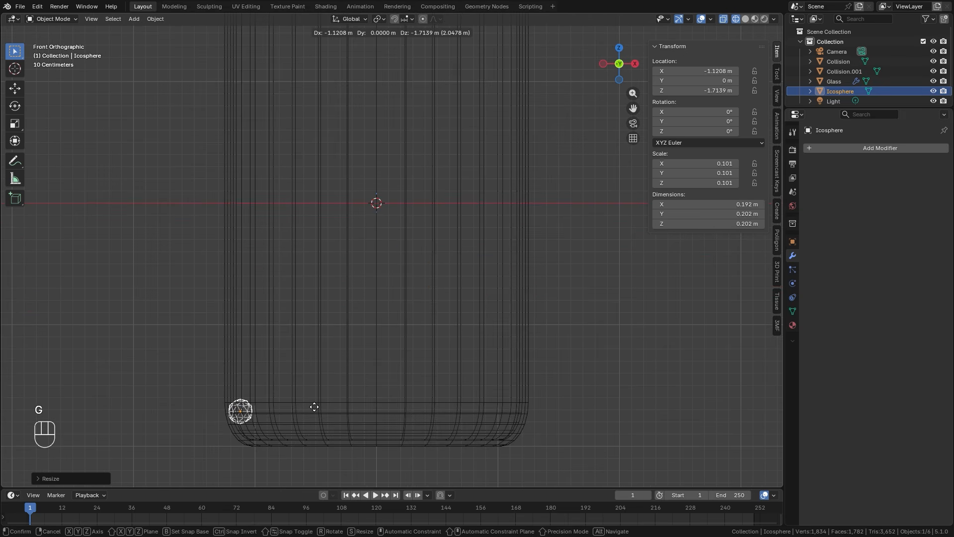
click(314, 407)
key(ctrl+a)
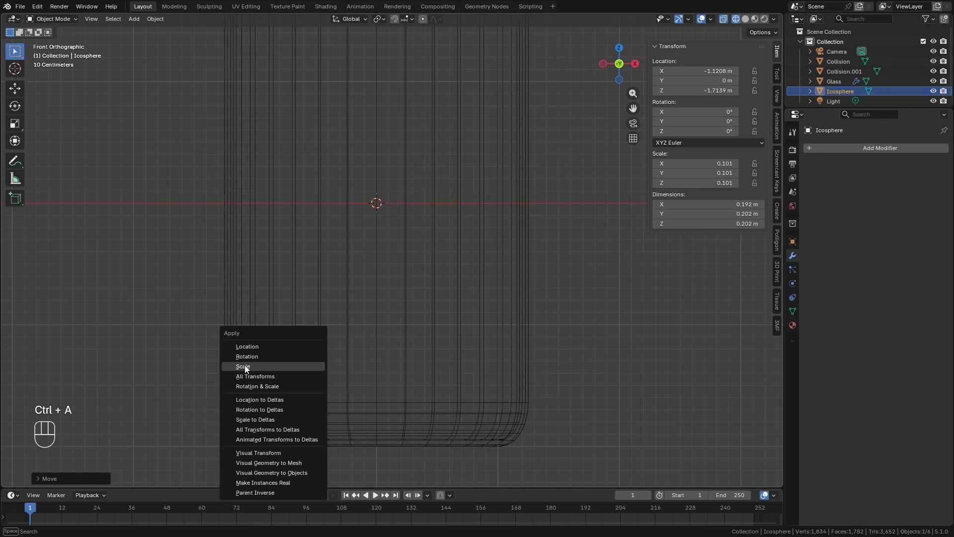
click(244, 366)
Fine-tune the ico sphere along X to about -1.099 m, beside the inside of the jar's wall.
shift+middle_drag(336, 360, 321, 251)
scroll(234, 357, up, 4)
key(g)
key(x)
click(237, 346)
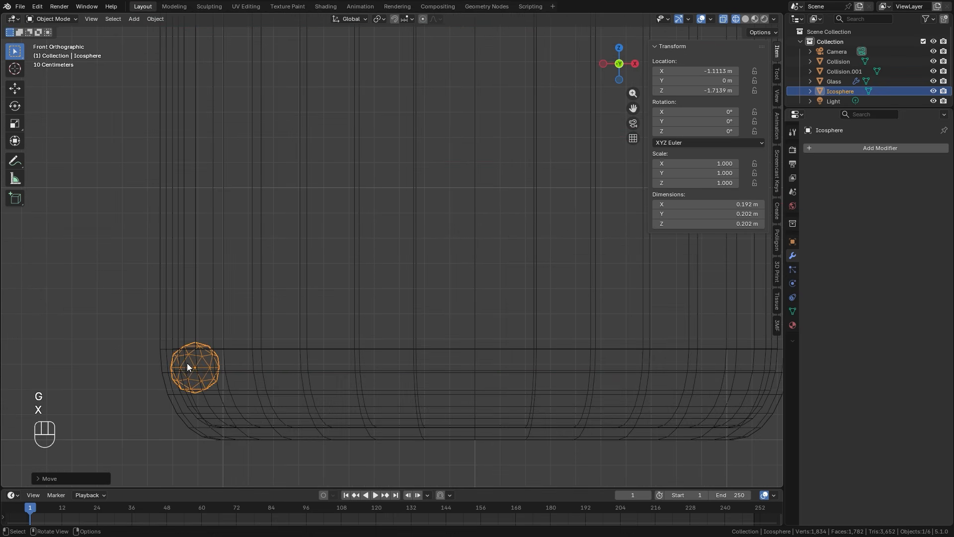
shift+middle_drag(222, 345, 193, 334)
key(x)
key(g)
key(x)
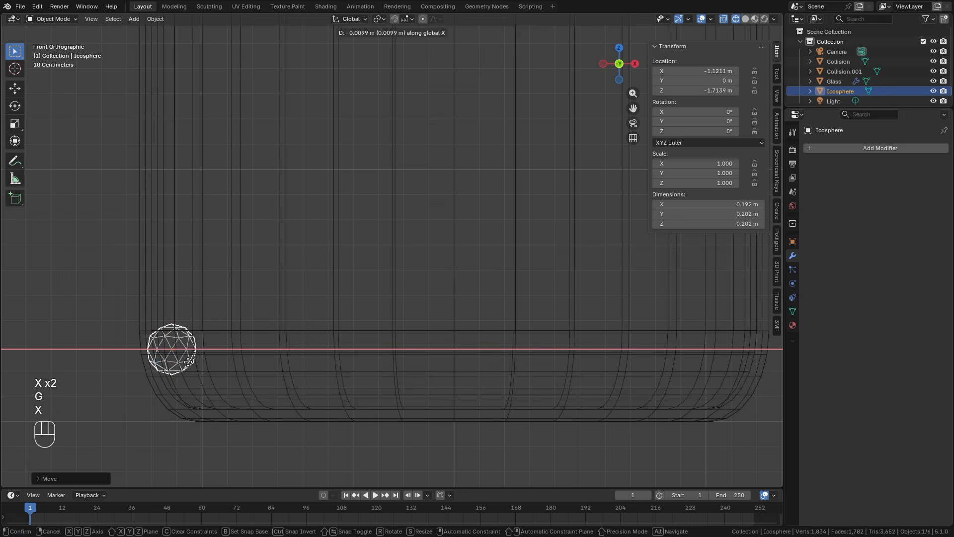
click(153, 272)
key(g)
key(x)
key(shift)
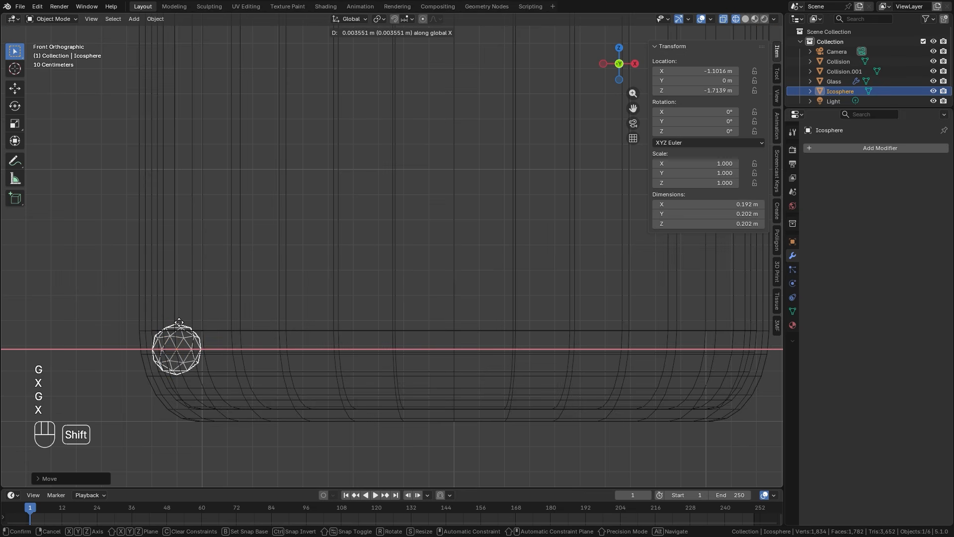
click(185, 316)
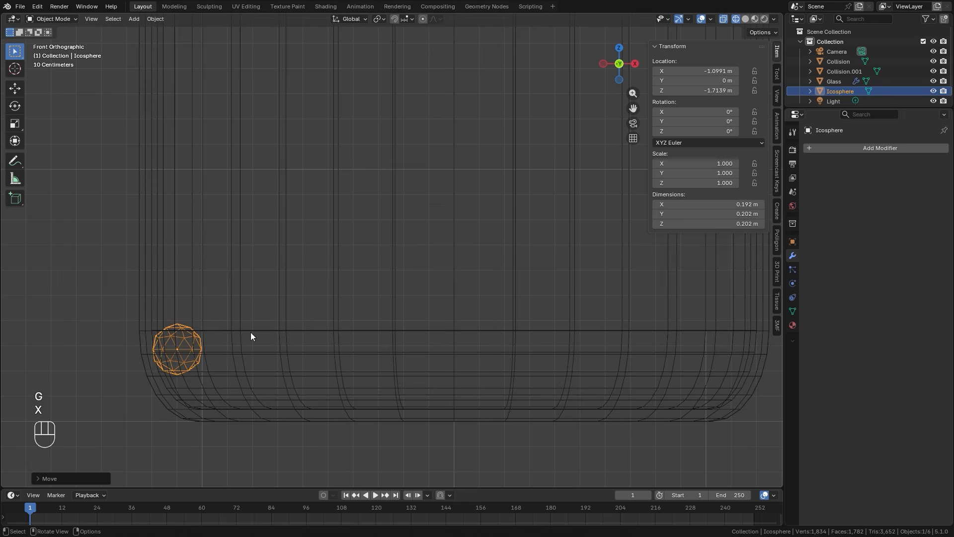
Duplicate the ico sphere about 0.207 m along X and repeat the duplication until a row of 11 spheres spans the jar.
key(shift+d)
key(x)
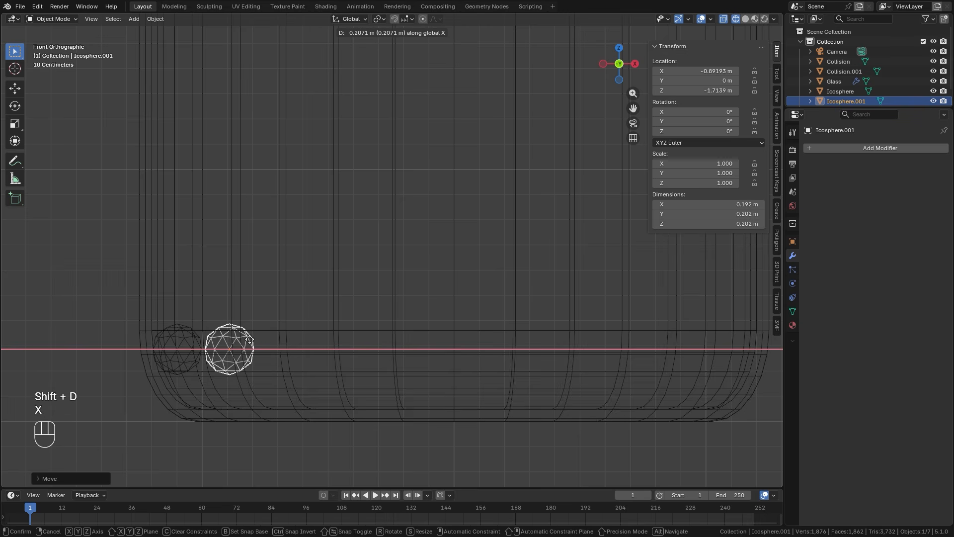
click(249, 339)
scroll(411, 309, down, 1)
shift+middle_drag(416, 300, 377, 325)
key(shift+r)
key(shift+r)
key(shift+r)
key(shift+r)
key(shift+r)
key(shift+r)
key(shift+r)
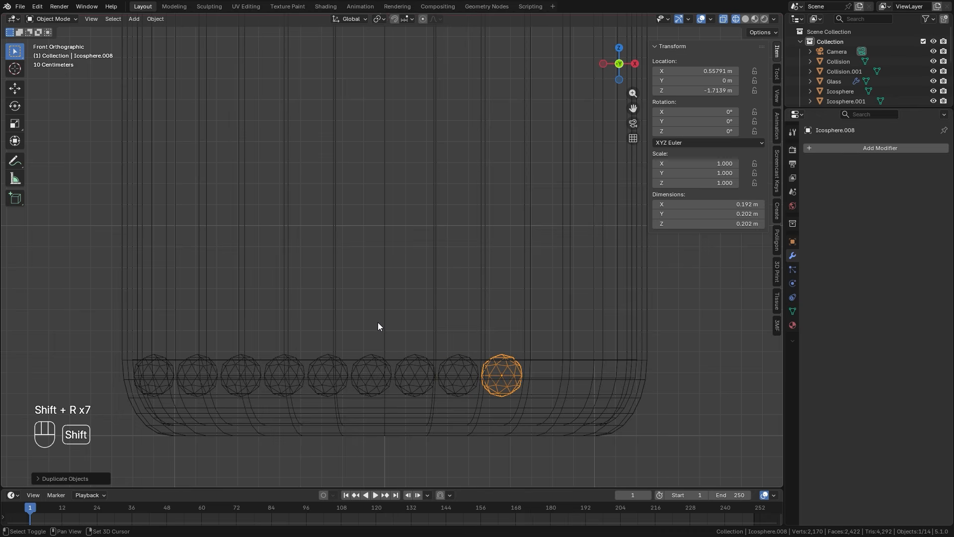
key(shift+r)
key(shift+r)
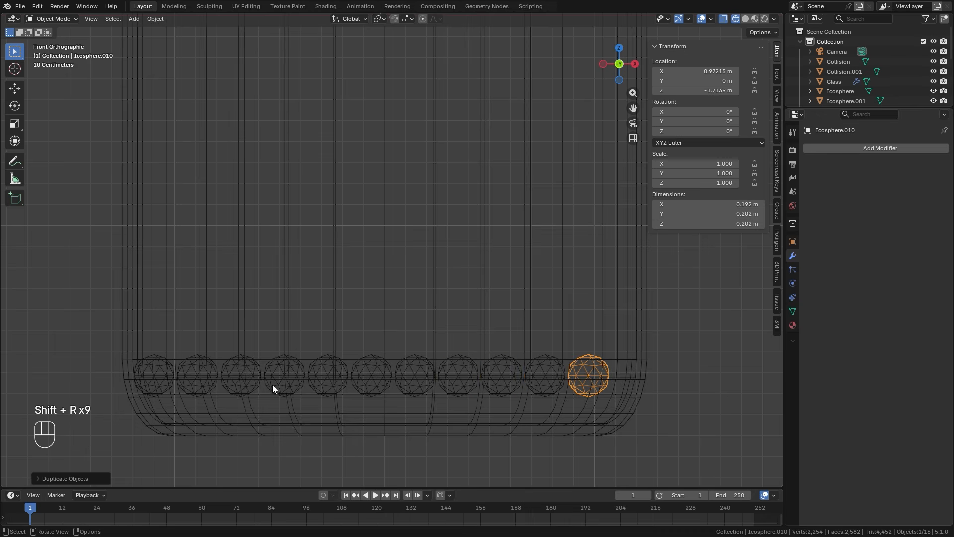
Select the whole row of ico spheres and shift it about 0.05 m along +X to centre it in the jar.
drag(96, 357, 700, 387)
key(b)
middle_drag(71, 409, 699, 437)
key(g)
key(x)
key(shift)
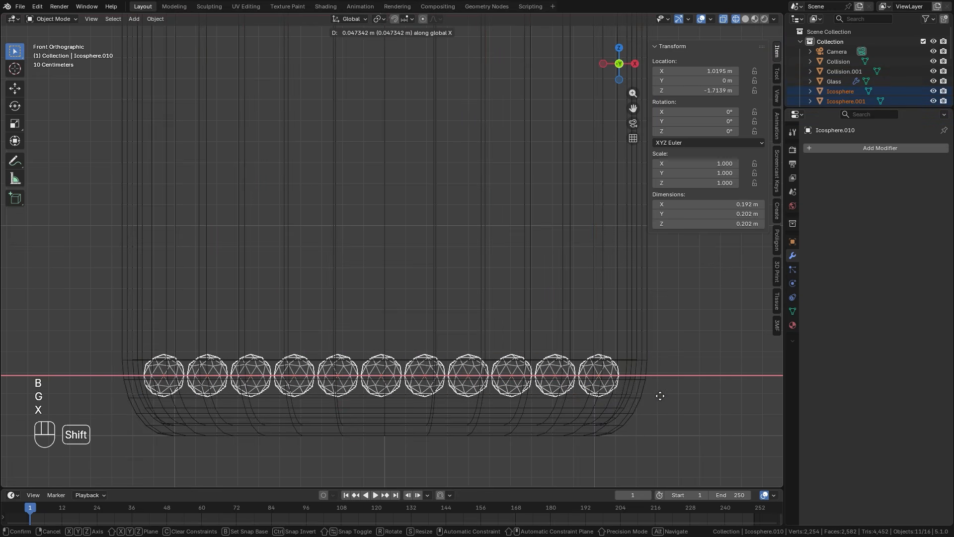
click(667, 395)
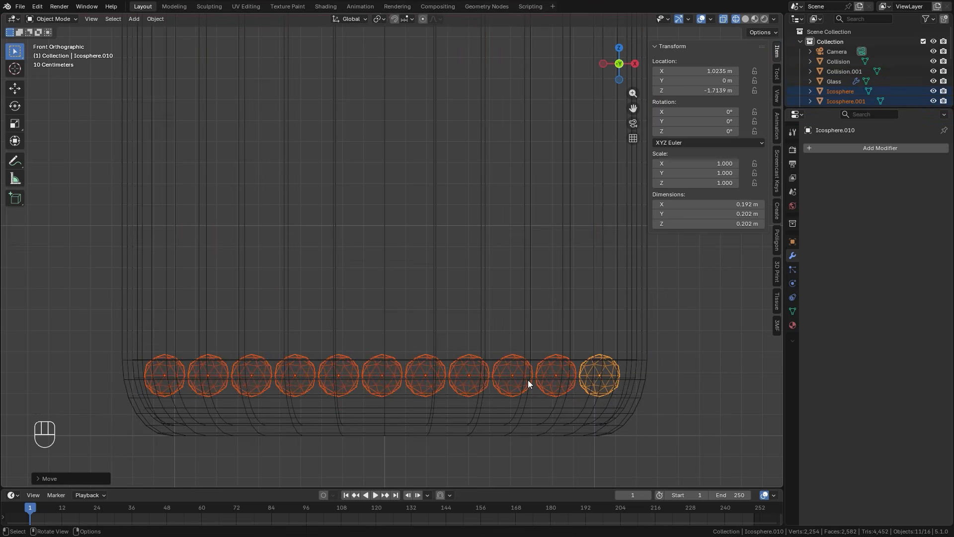
In the top view, move the row of ico spheres along Y to about 1.10 m, at the jar's +Y wall.
key(KP_7)
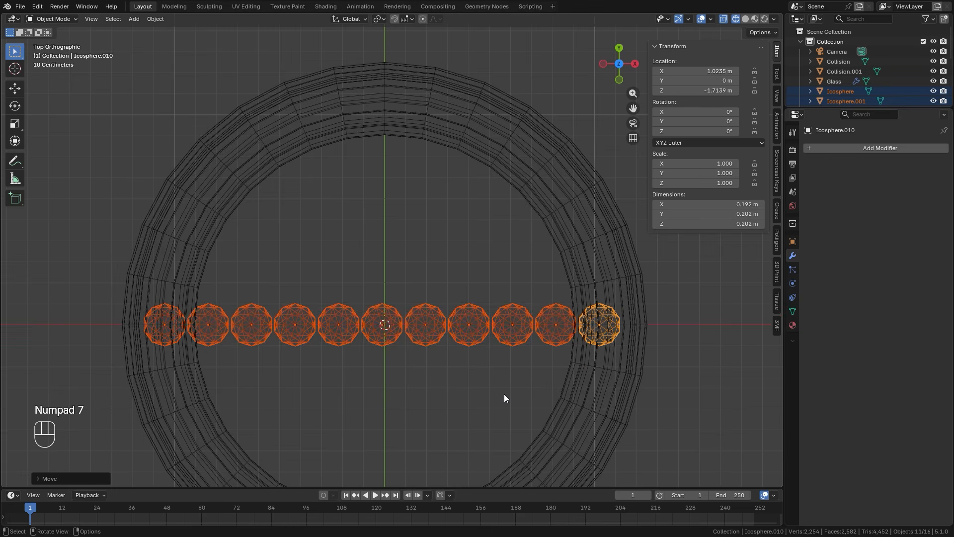
key(g)
key(y)
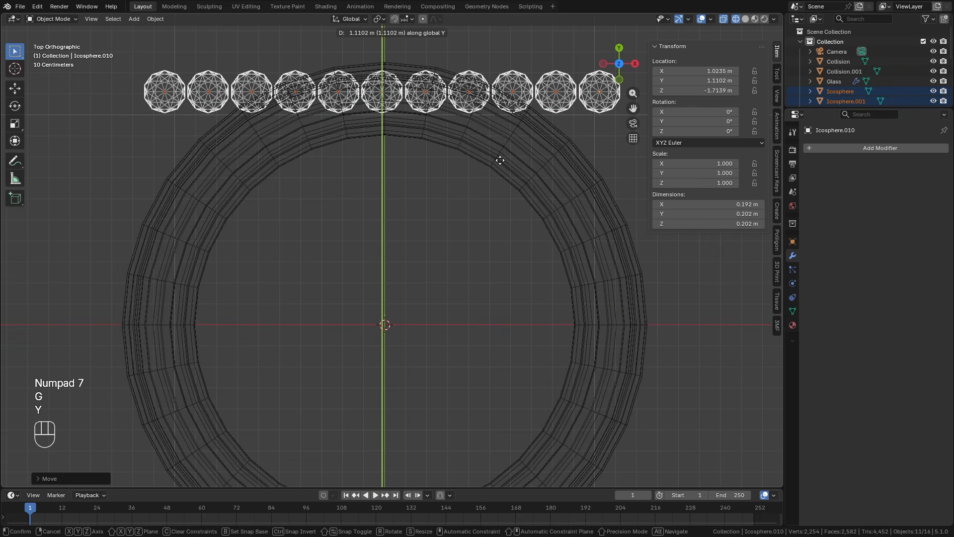
click(503, 163)
Duplicate the row about 0.22 m toward -Y and repeat the duplication until an 11 by 11 grid of spheres covers the jar's cross-section.
key(shift+d)
key(y)
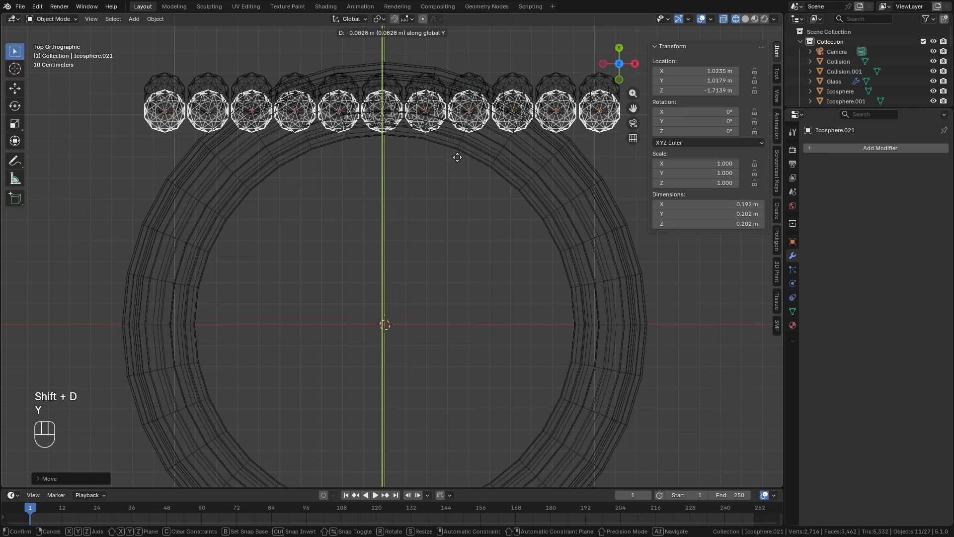
click(458, 184)
scroll(480, 268, down, 2)
key(shift+r)
key(shift+r)
key(shift+r)
key(shift+r)
key(shift+r)
key(shift+r)
key(shift+r)
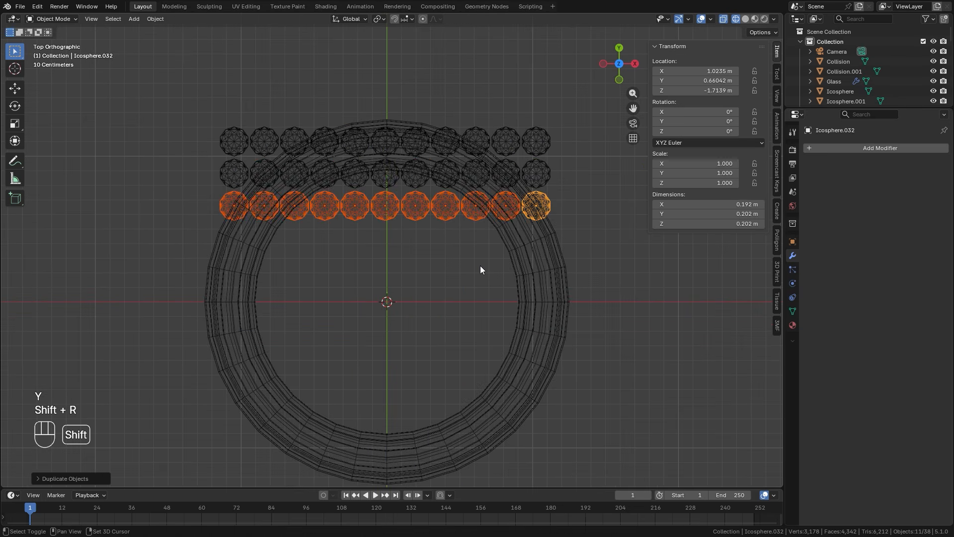
key(shift+r)
key(shift+r)
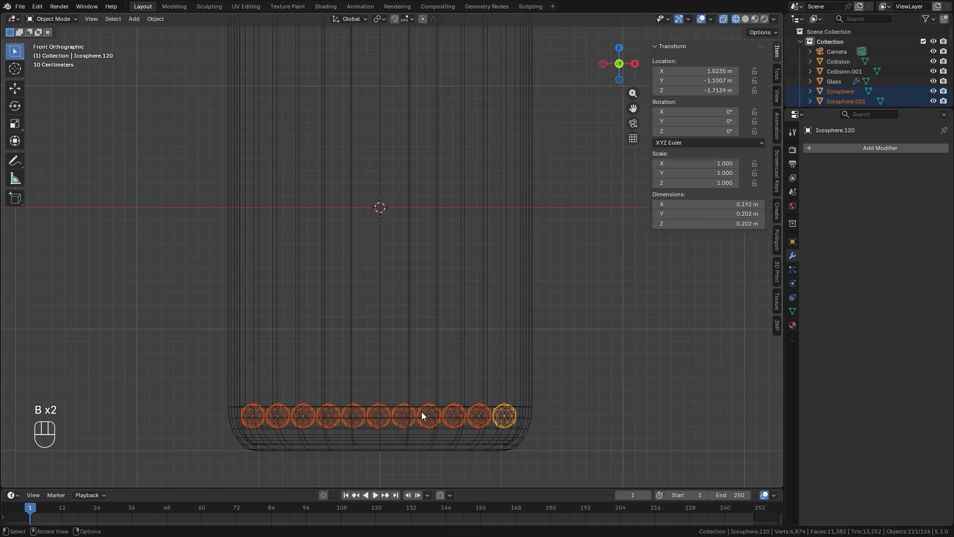
Select the whole sphere grid in the front view and duplicate it about 0.211 m upward repeatedly, undoing the excess copy, to stack 18 layers.
scroll(491, 425, up, 1)
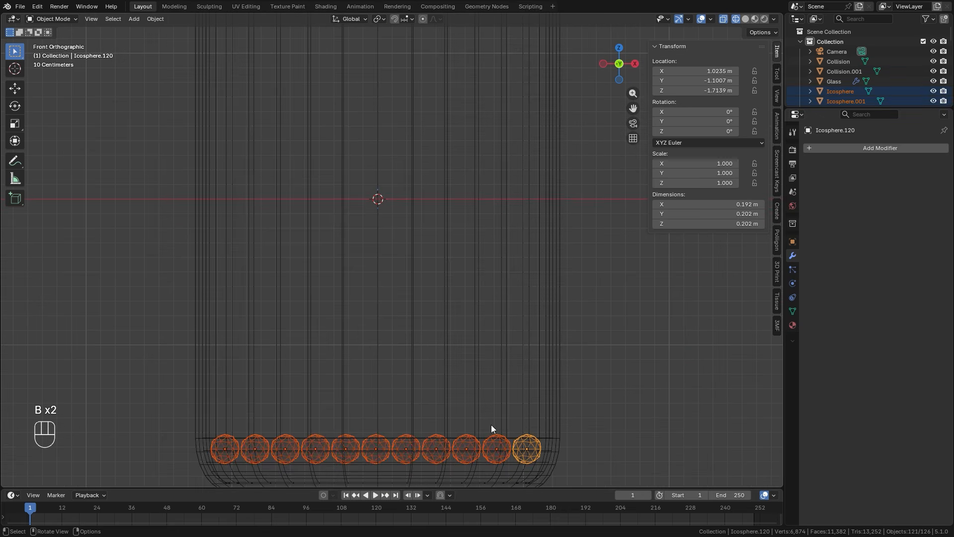
key(shift+d)
key(z)
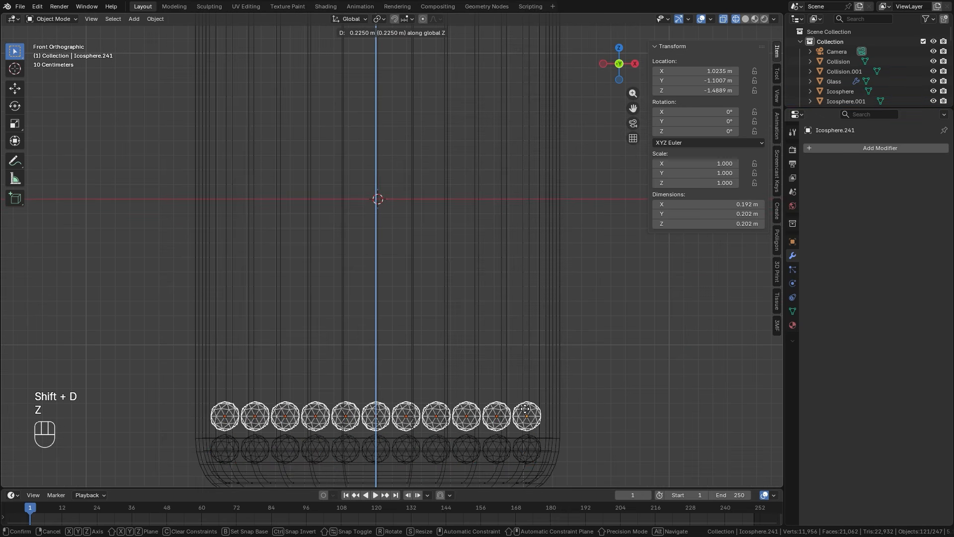
click(525, 411)
key(shift+r)
key(shift+r)
key(shift+r)
key(shift+r)
key(shift+r)
key(shift+r)
key(shift+r)
key(shift+r)
key(shift+r)
scroll(561, 355, down, 2)
shift+middle_drag(516, 248, 502, 354)
key(shift+r)
key(shift+r)
key(shift+r)
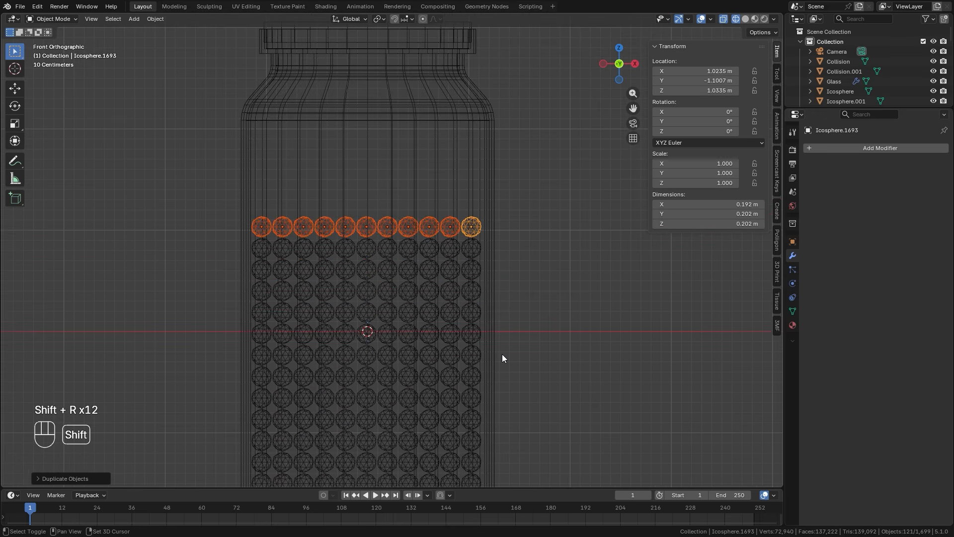
key(shift+r)
key(shift+r)
key(shift+r)
key(shift+r)
key(shift+r)
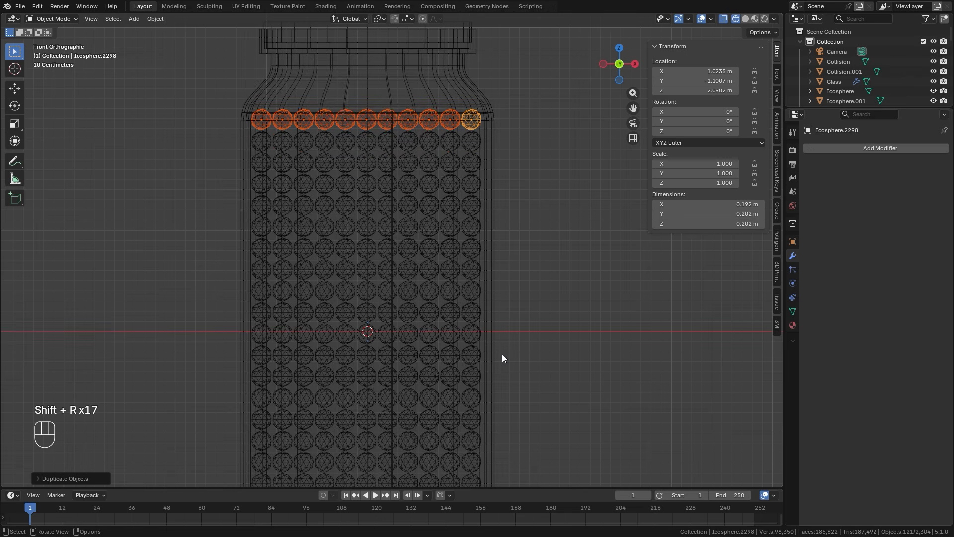
key(ctrl+z)
In the top view, circle-select the six sphere columns outside the jar at its -X, +Y corner and delete them.
scroll(452, 341, down, 2)
shift+middle_drag(451, 341, 428, 323)
key(KP_7)
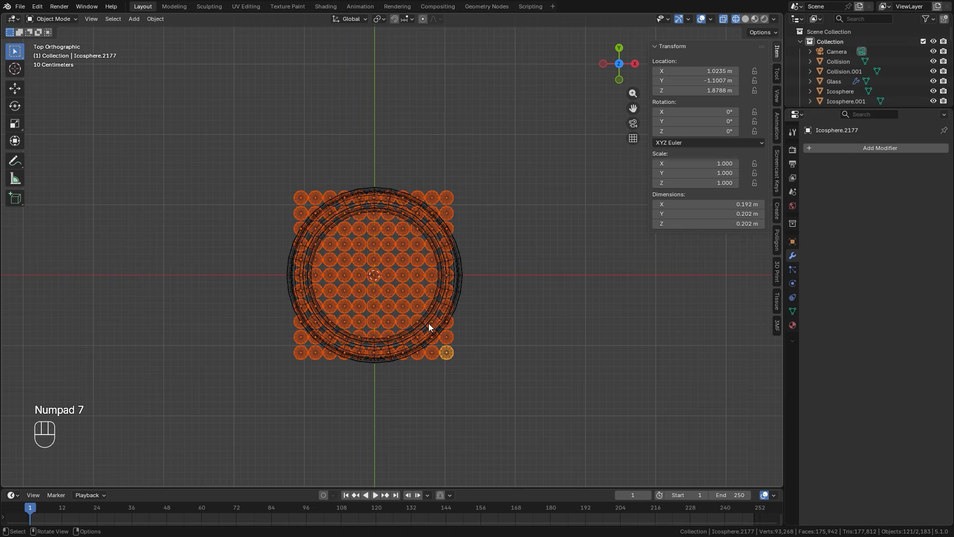
scroll(311, 237, up, 2)
scroll(266, 198, up, 6)
shift+middle_drag(266, 198, 394, 245)
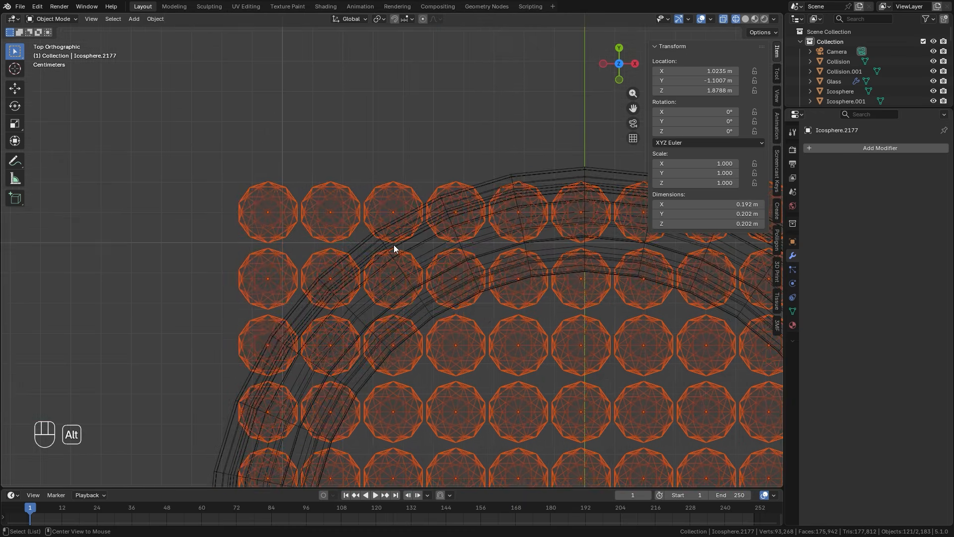
key(alt+a)
key(c)
mouse_move(389, 189)
mouse_down()
mouse_move(247, 208)
mouse_move(248, 266)
mouse_move(311, 263)
mouse_move(230, 320)
mouse_up()
click(248, 324)
right_click(240, 317)
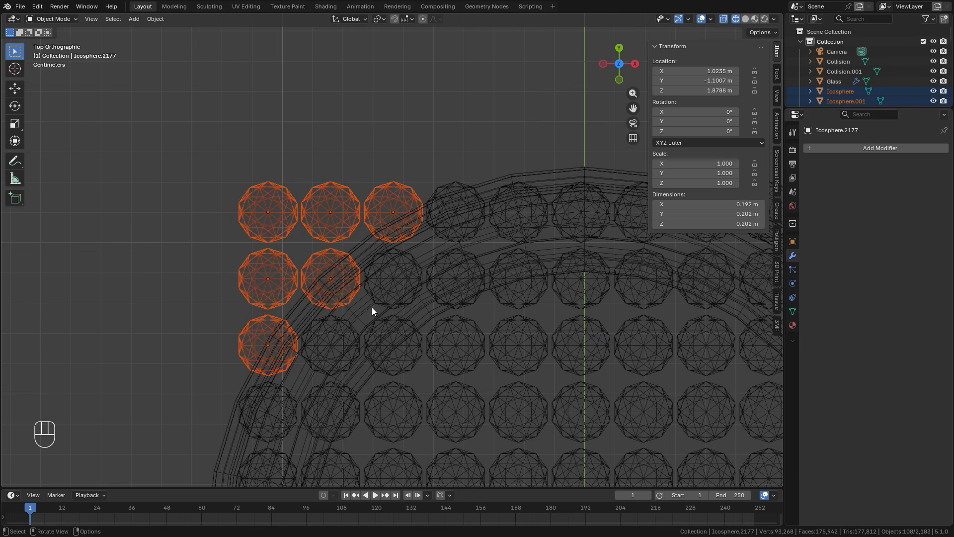
key(x)
click(349, 294)
Circle-select the five sphere columns outside the jar at its +X, +Y corner and delete them.
scroll(304, 218, down, 4)
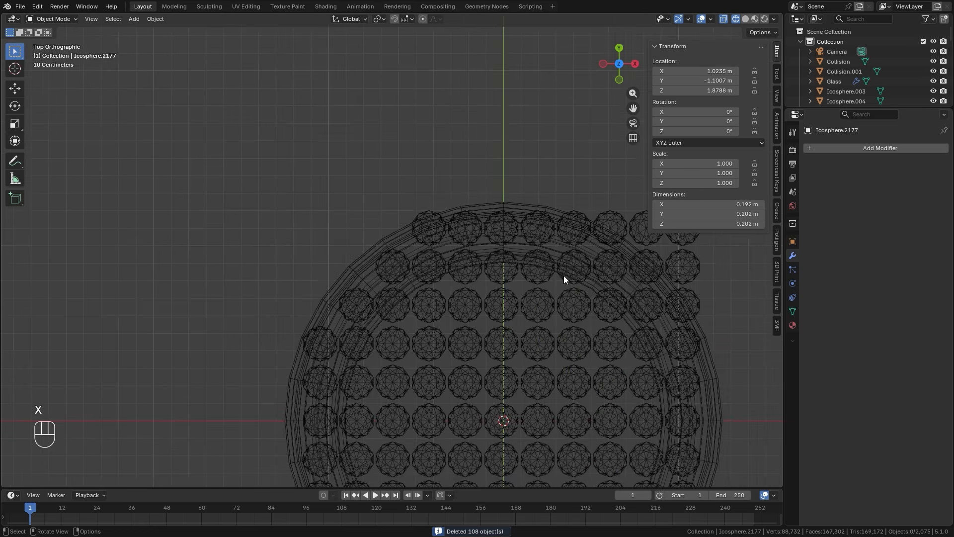
shift+middle_drag(564, 276, 316, 269)
scroll(392, 195, up, 2)
key(c)
mouse_move(357, 184)
mouse_down()
mouse_move(436, 201)
mouse_move(458, 272)
mouse_up()
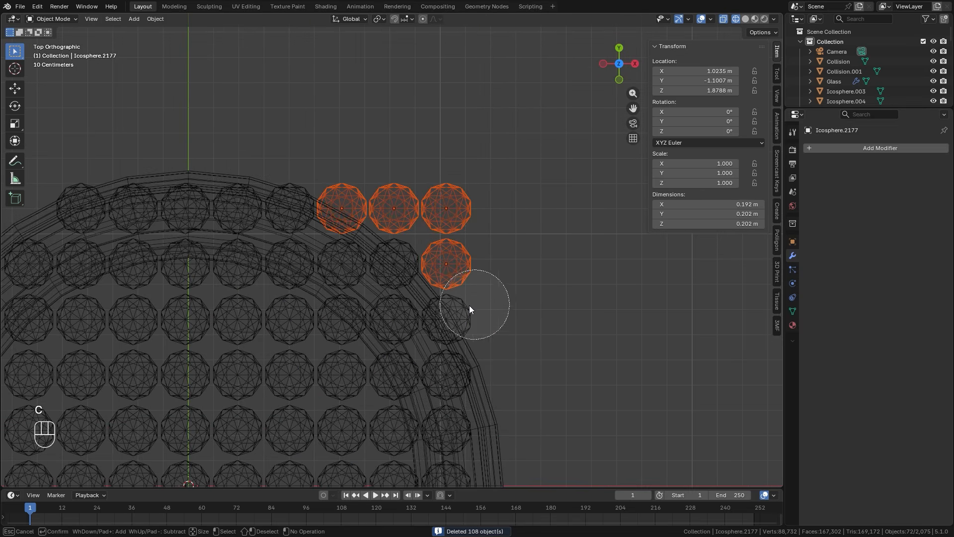
right_click(551, 295)
key(x)
click(552, 293)
Circle-select the five sphere columns outside the jar at its +X, -Y corner and delete them.
shift+middle_drag(425, 430, 448, 126)
shift+scroll(449, 130, down, 5)
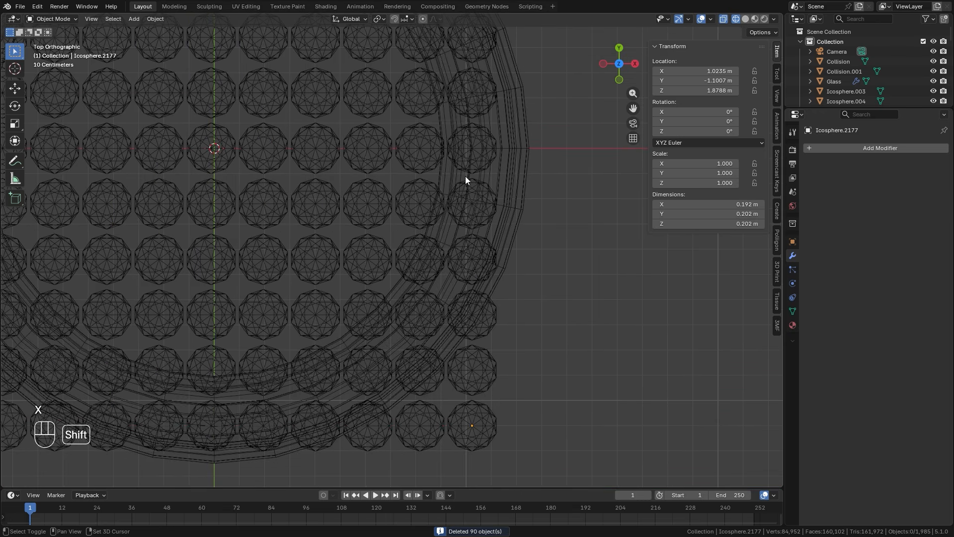
key(c)
click(510, 301)
mouse_move(512, 350)
mouse_down()
mouse_move(487, 389)
mouse_move(432, 416)
mouse_move(400, 414)
mouse_up()
right_click(492, 405)
key(x)
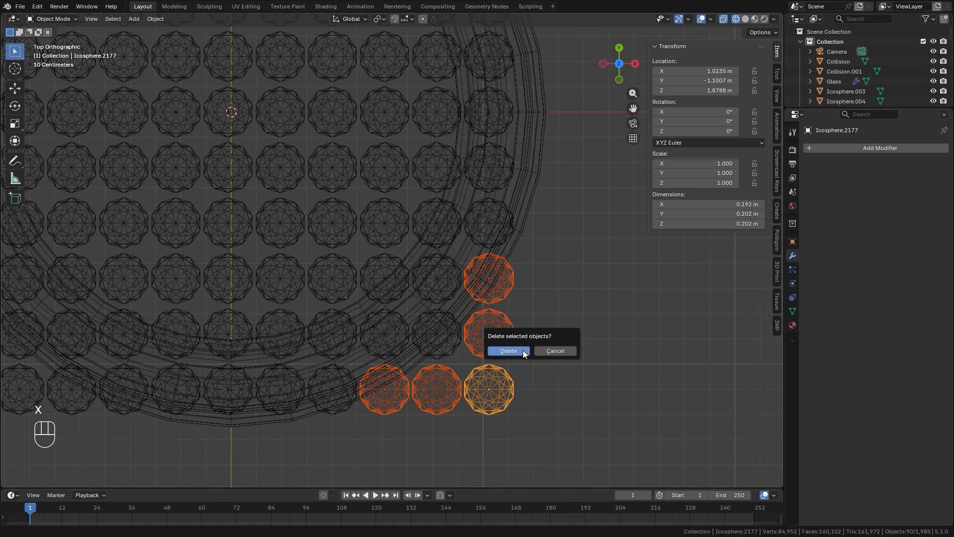
click(523, 350)
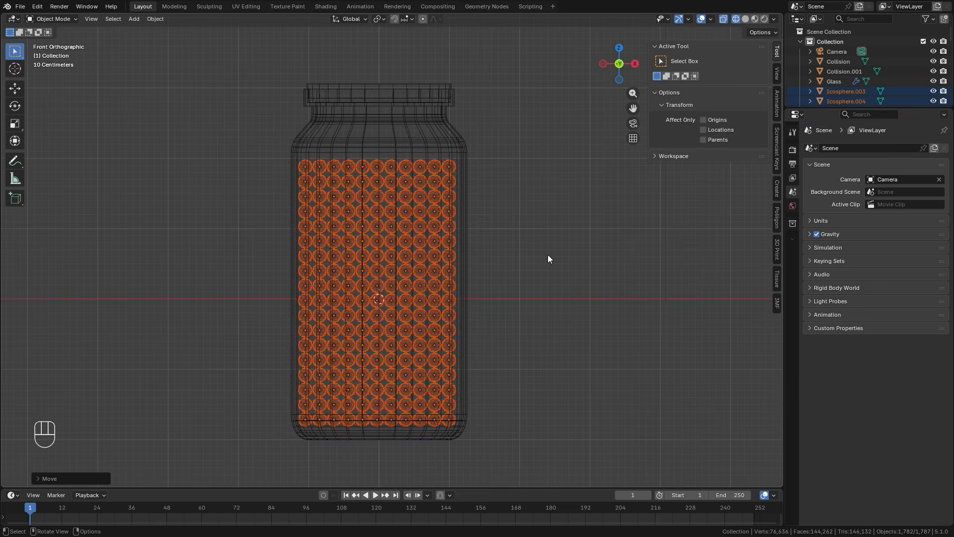
Move all selected ico spheres into a new collection named Ico.
key(m)
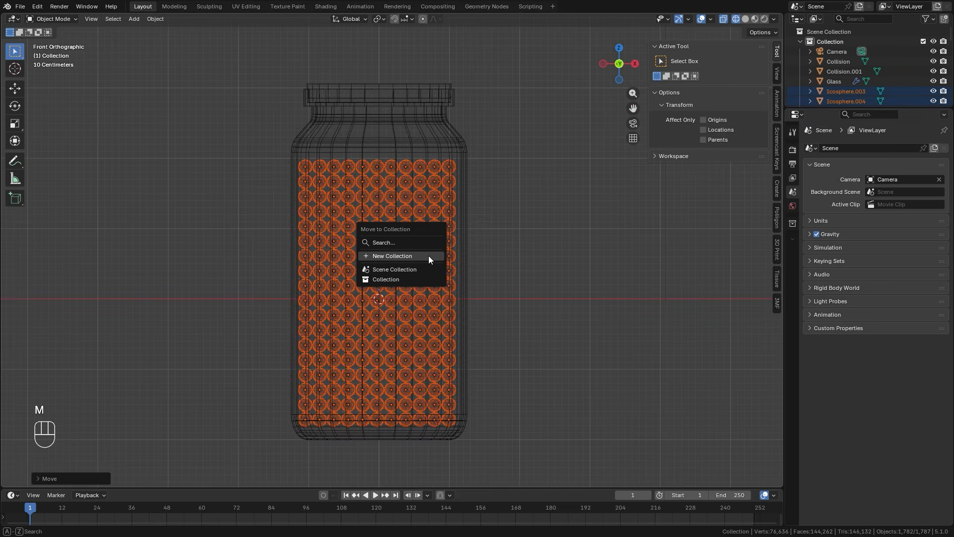
click(390, 255)
text(Ico)
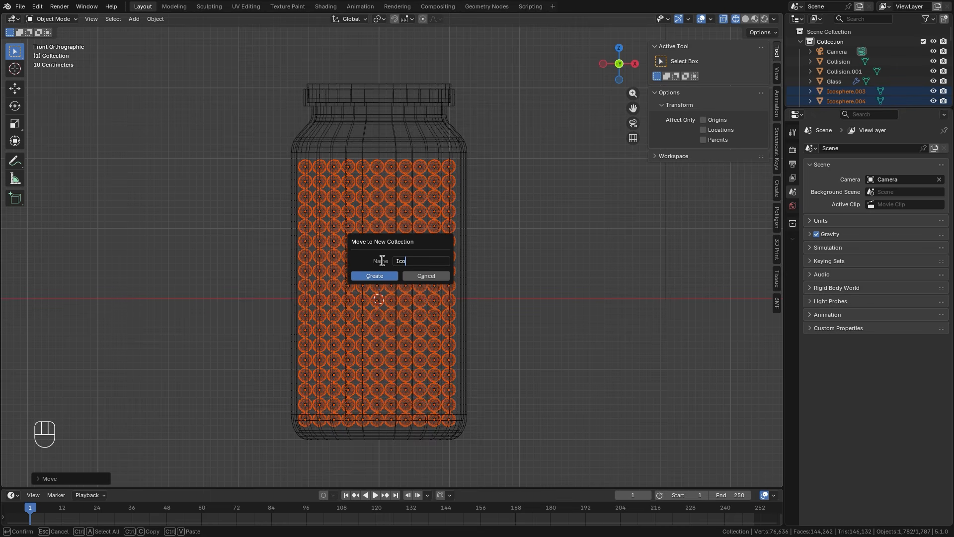
click(382, 274)
Make more of the scene's object list visible and select the Glass object, with the transform sidebar hidden.
scroll(528, 216, down, 1)
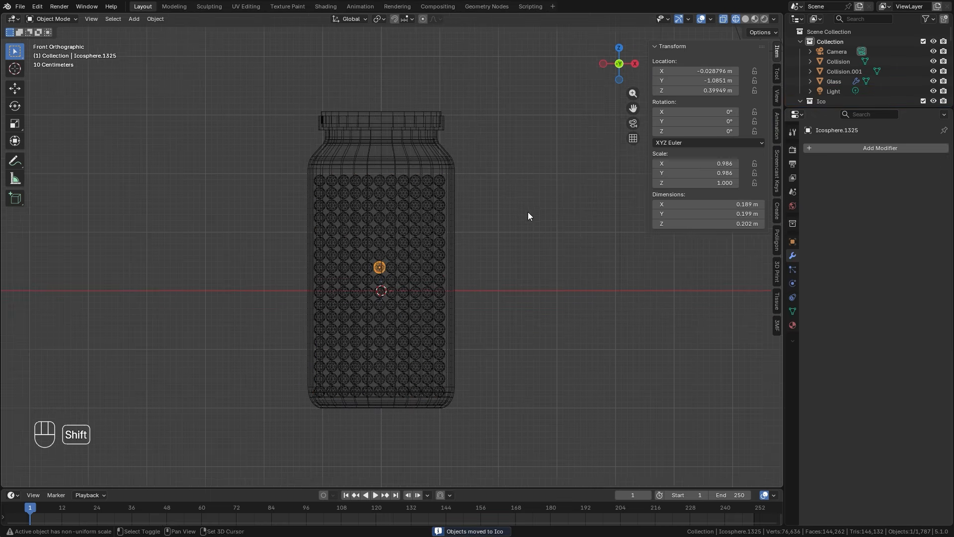
shift+middle_drag(528, 212, 504, 220)
drag(848, 108, 848, 171)
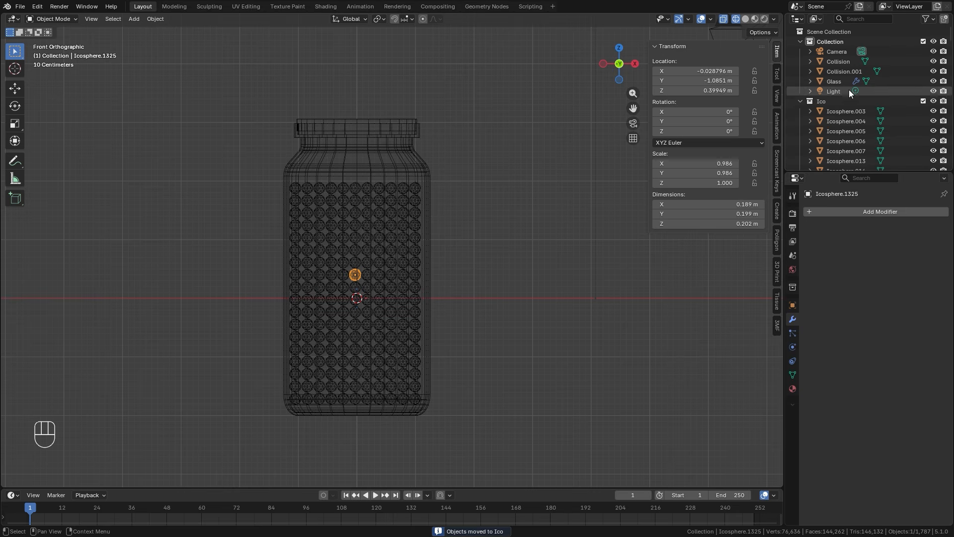
scroll(439, 236, up, 1)
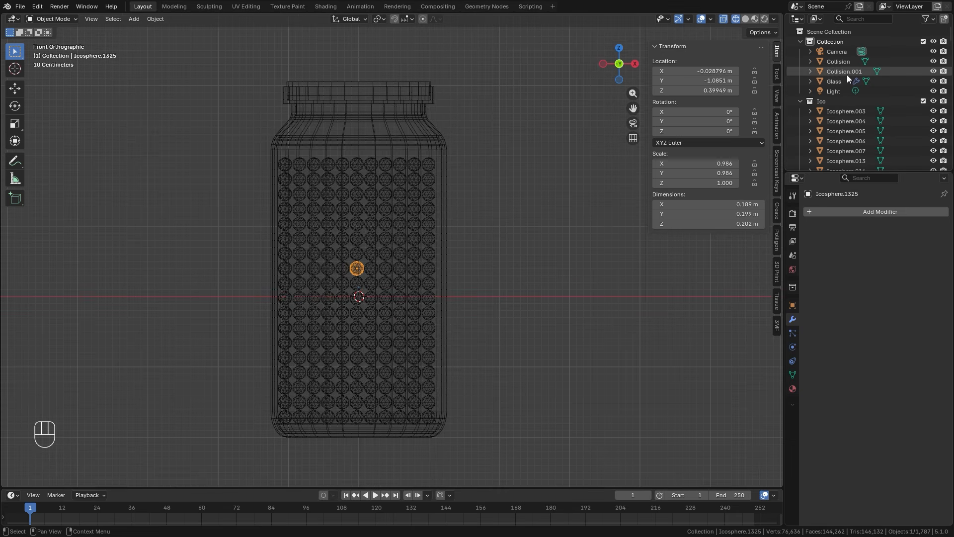
click(833, 81)
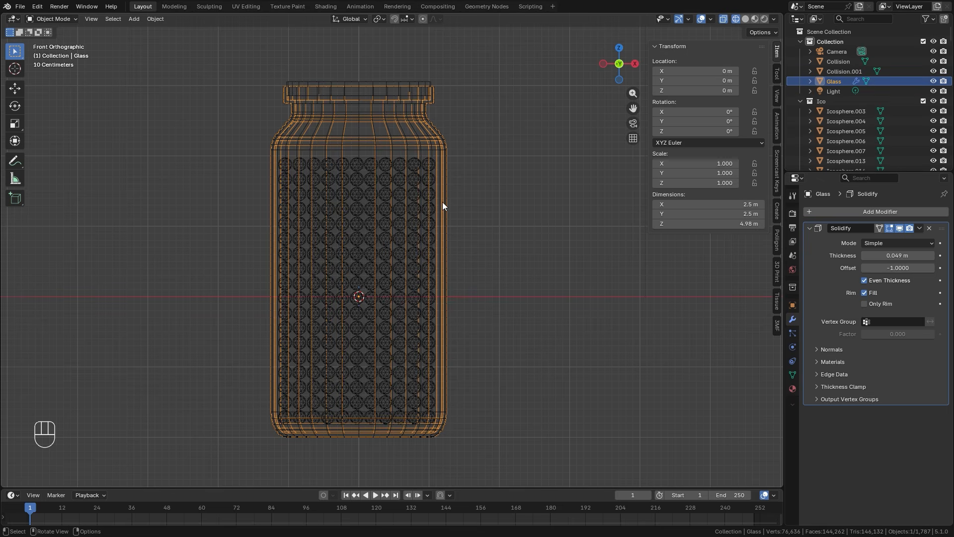
key(n)
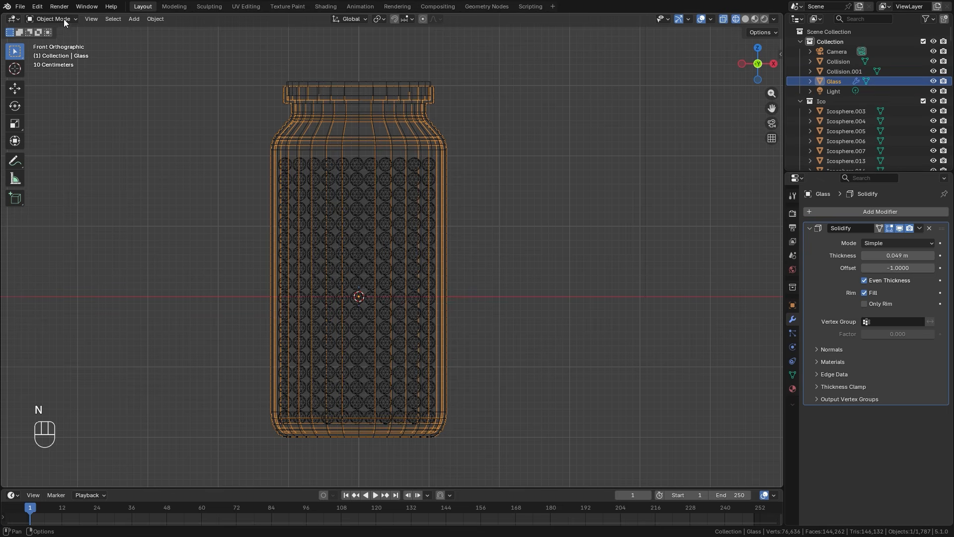
Search the extensions in the preferences for "cell" to check whether the Cell Fracture add-on is installed.
click(37, 7)
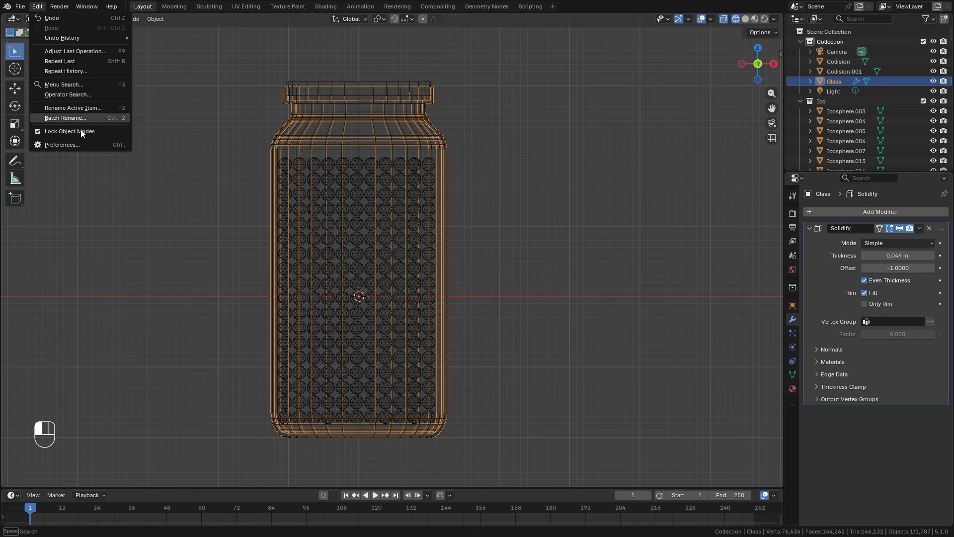
click(51, 144)
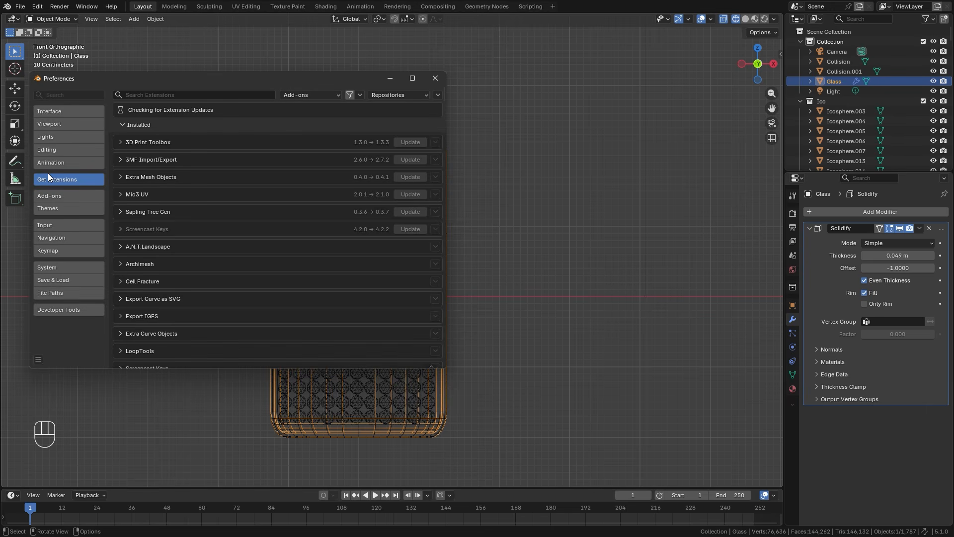
click(171, 95)
text(ce)
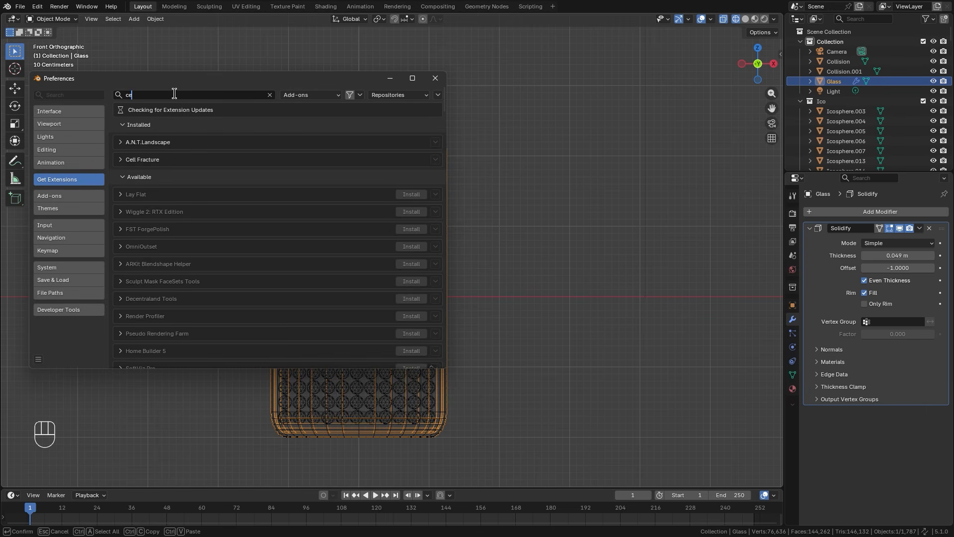
text(ll)
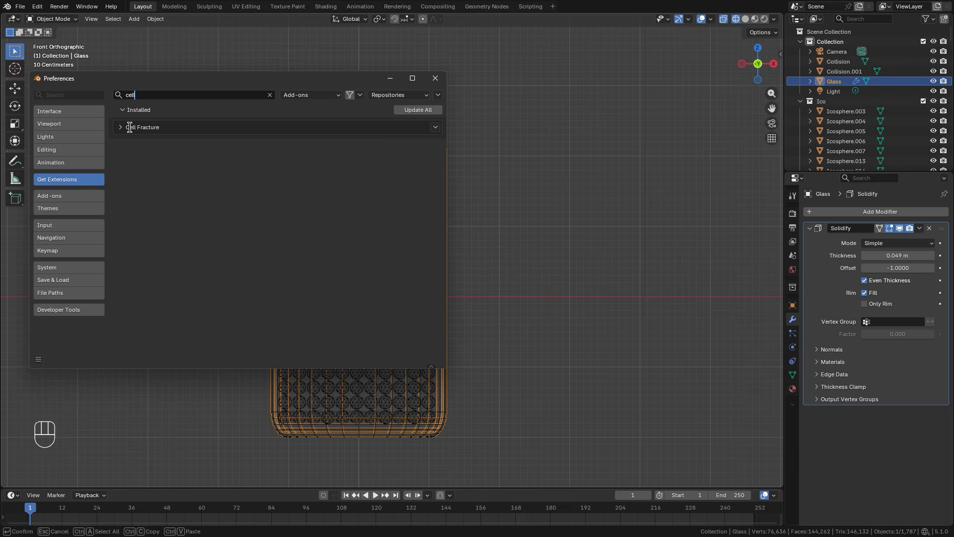
click(435, 78)
Run Cell Fracture on the Glass object with a source limit of 70 and noise of 1.
shift+middle_drag(506, 213, 497, 189)
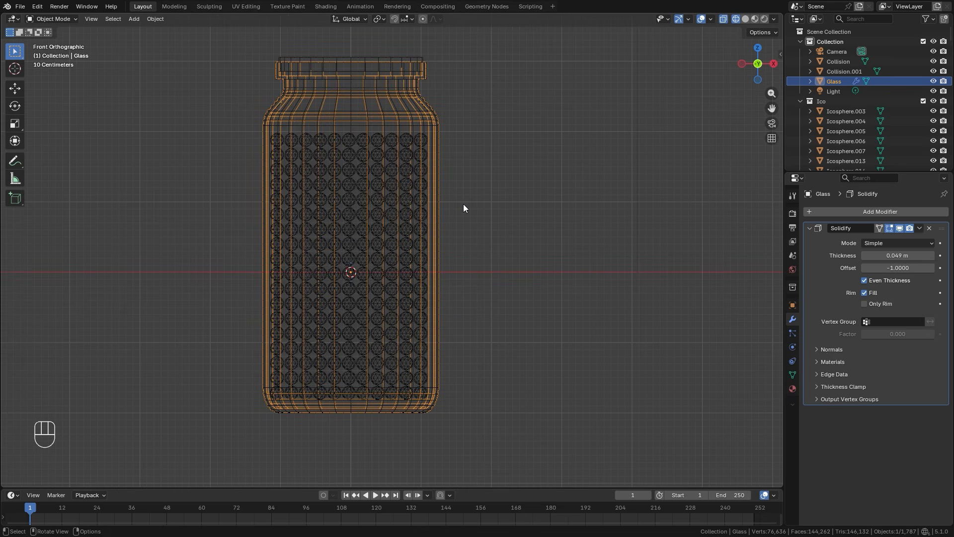
key(F3)
text(cell)
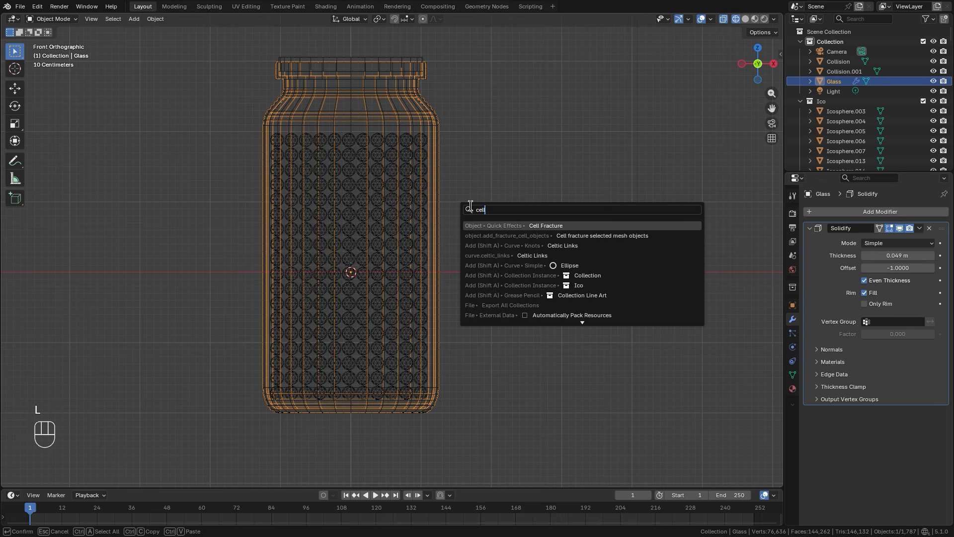
click(547, 224)
drag(529, 211, 625, 114)
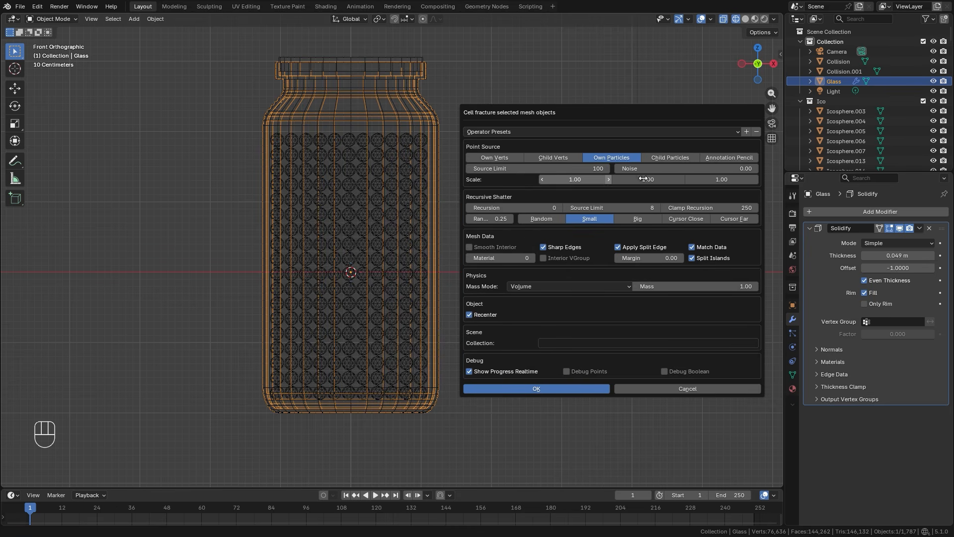
click(682, 171)
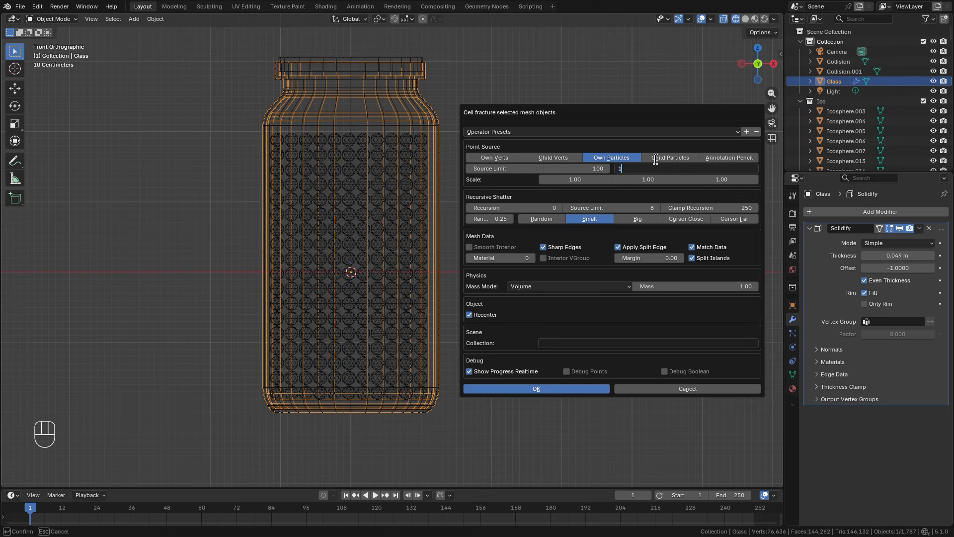
text(1)
key(Return)
click(549, 169)
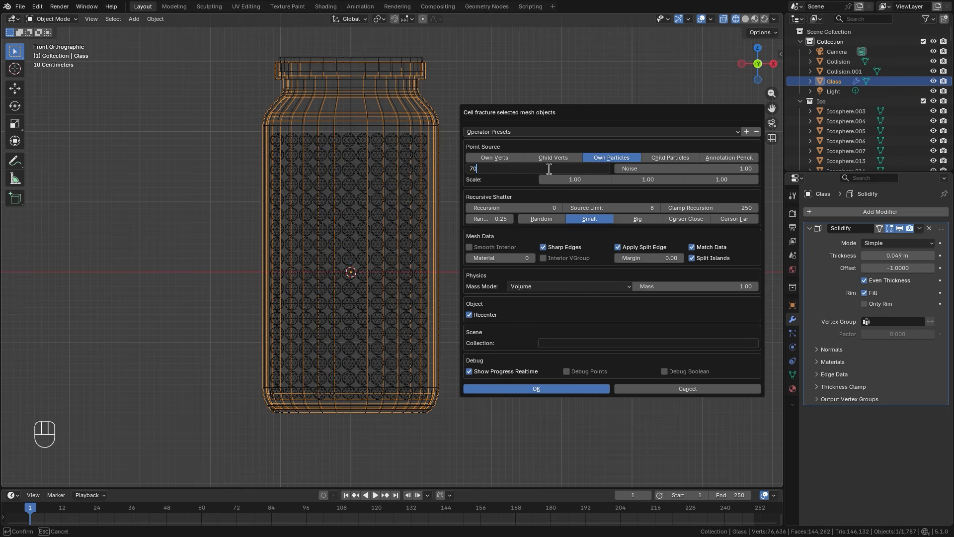
key(Return)
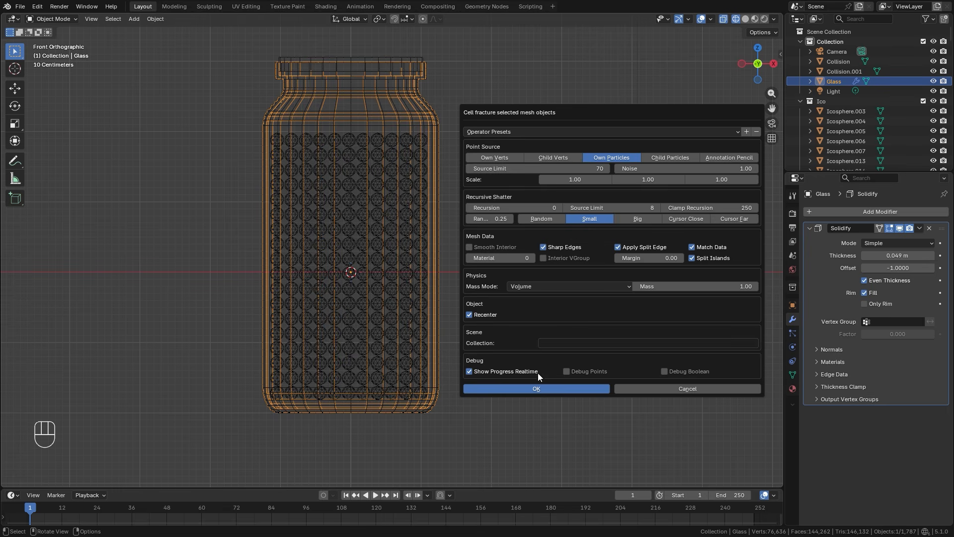
click(536, 388)
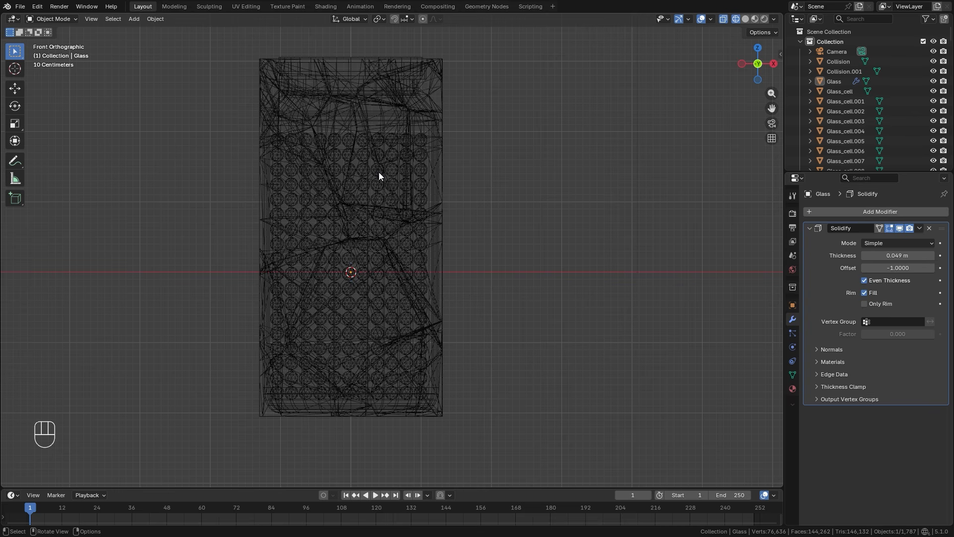
Move the selected glass cells into a new collection named Shattered and collapse the Ico collection.
key(n)
key(n)
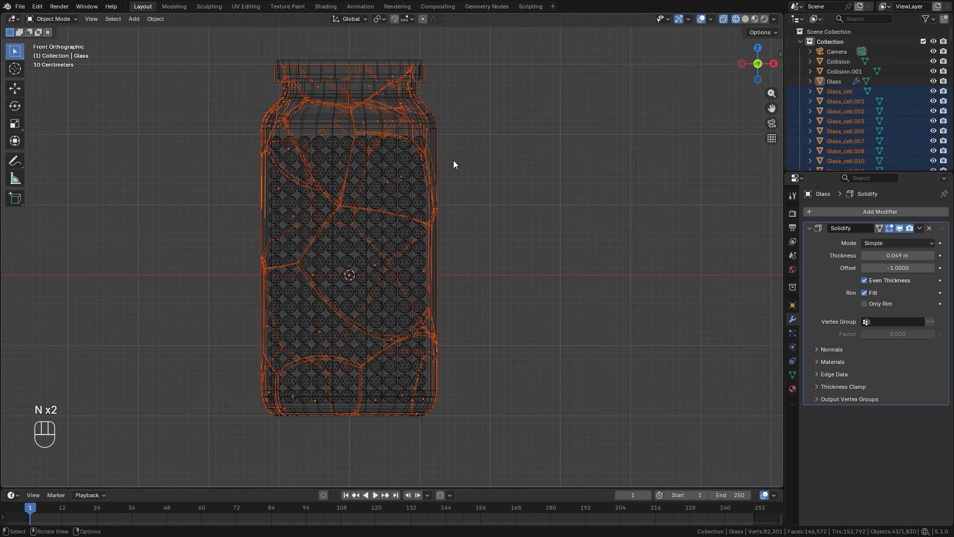
key(m)
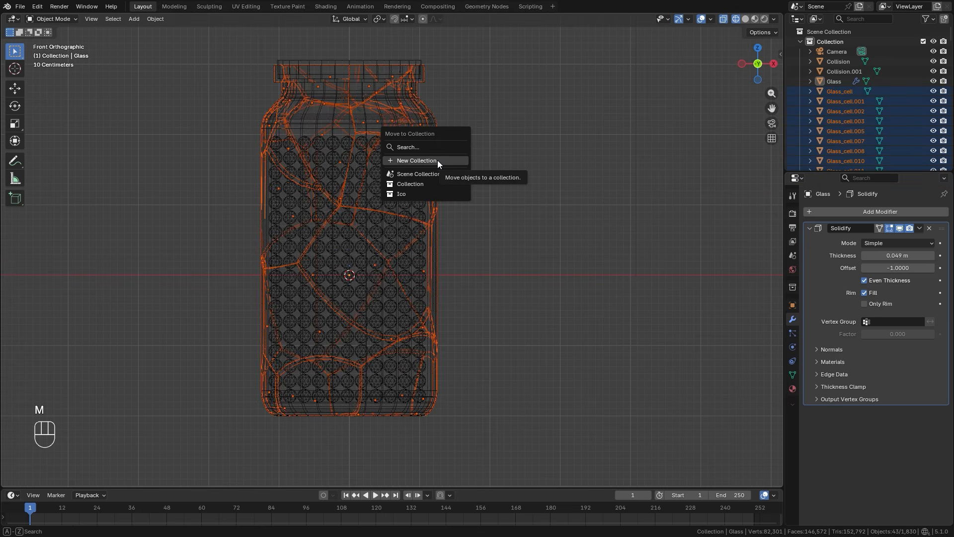
click(439, 161)
text(Sh)
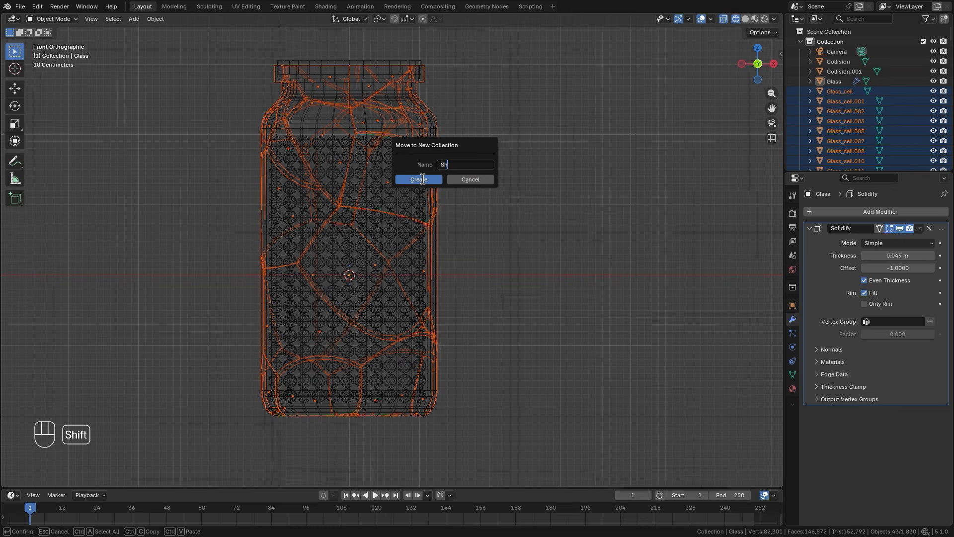
text(attered)
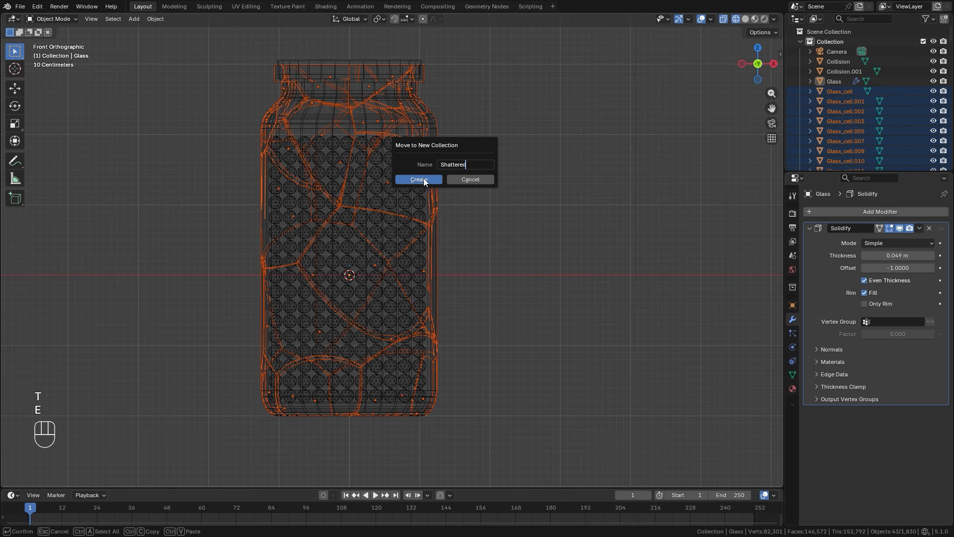
click(423, 178)
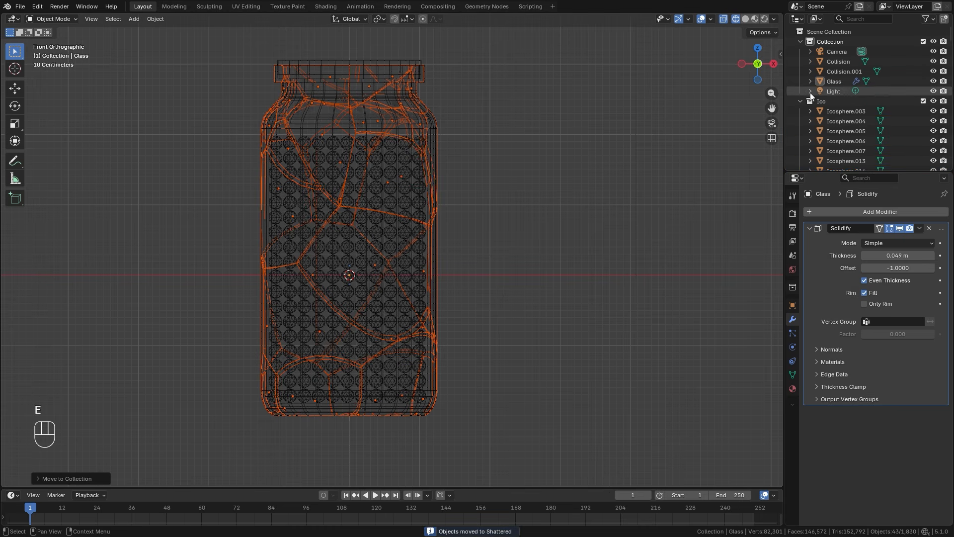
click(801, 101)
Set the transform pivot point to Individual Origins for the selected glass shards.
key(z)
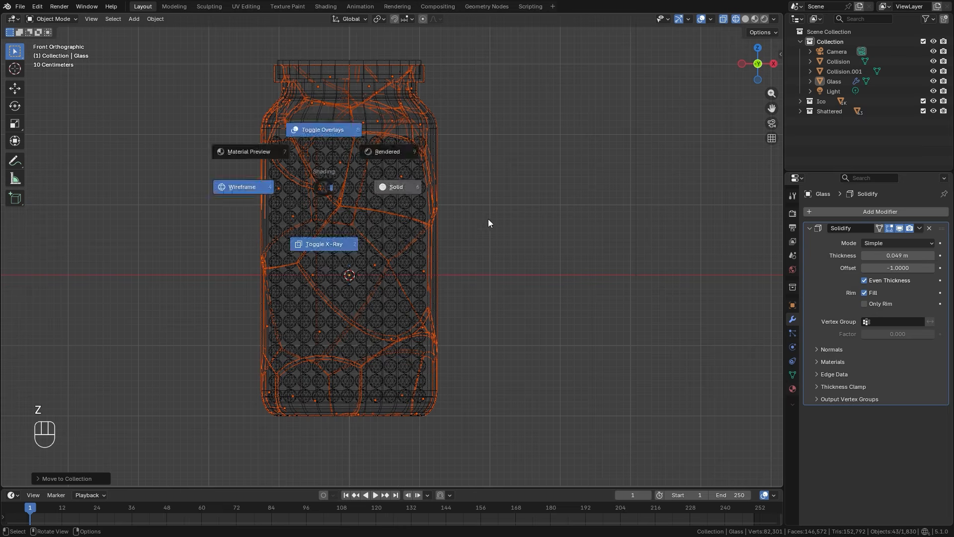
key(z)
scroll(379, 108, up, 3)
shift+middle_drag(399, 152, 463, 305)
scroll(424, 216, up, 2)
shift+middle_drag(433, 211, 457, 248)
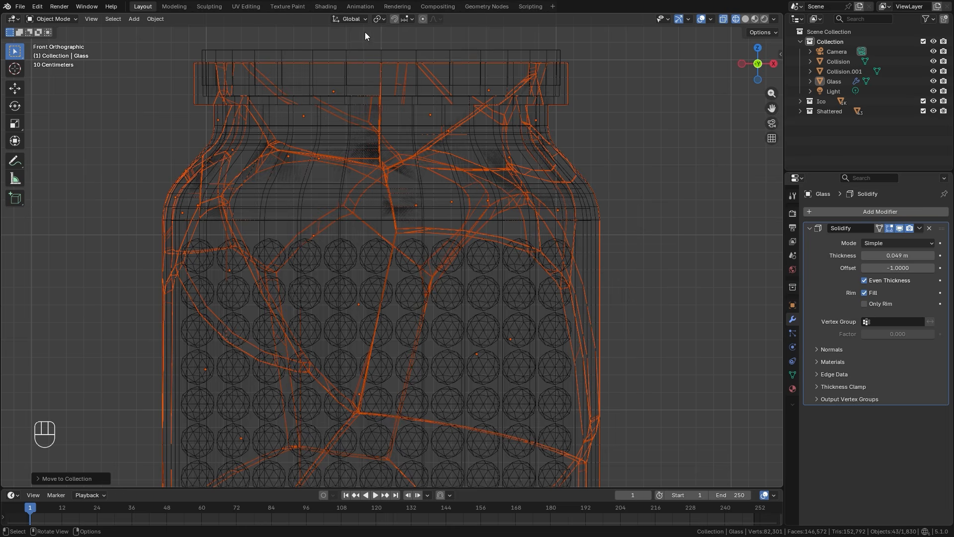
click(380, 19)
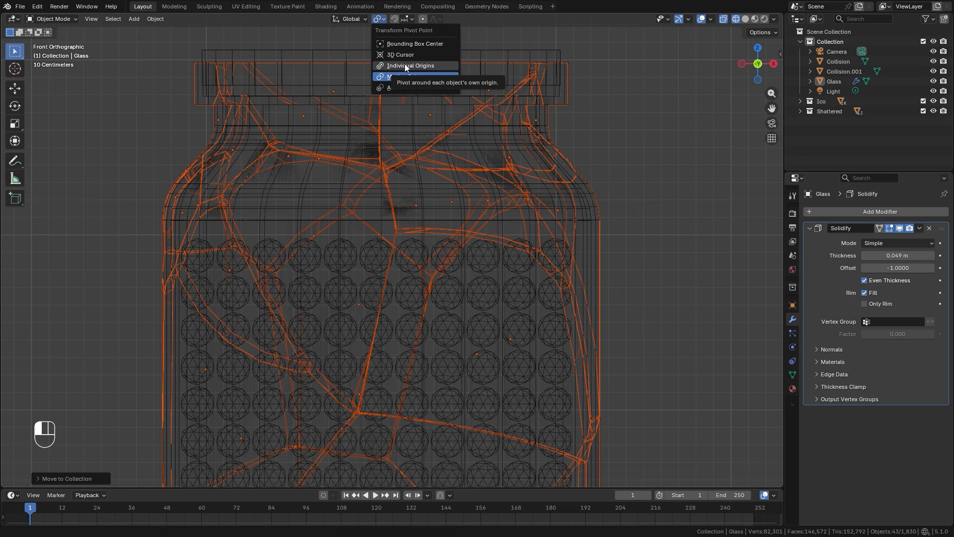
click(405, 65)
Scale the glass shards about their own origins to about 0.976, comparing the gaps in solid and wireframe shading.
scroll(432, 154, up, 2)
key(z)
key(z)
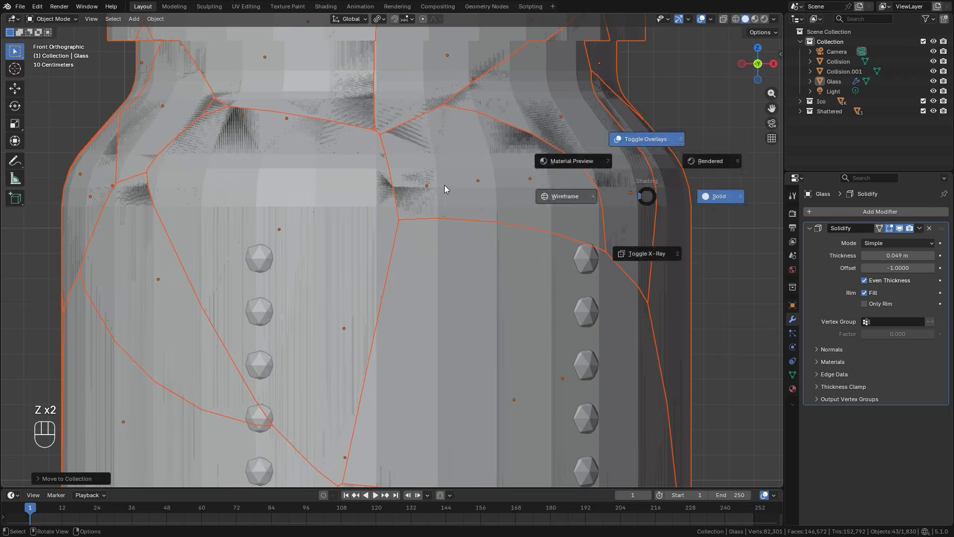
click(465, 187)
key(s)
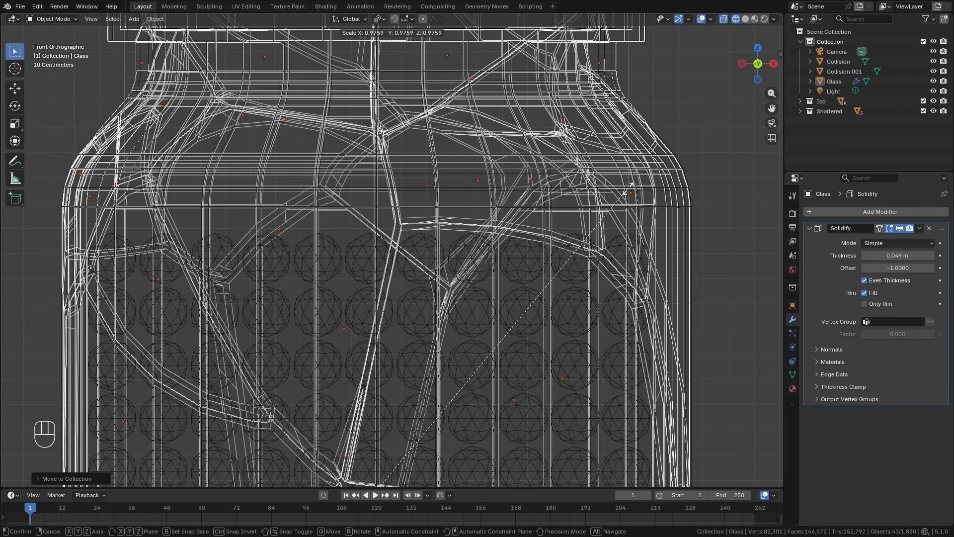
click(627, 188)
key(z)
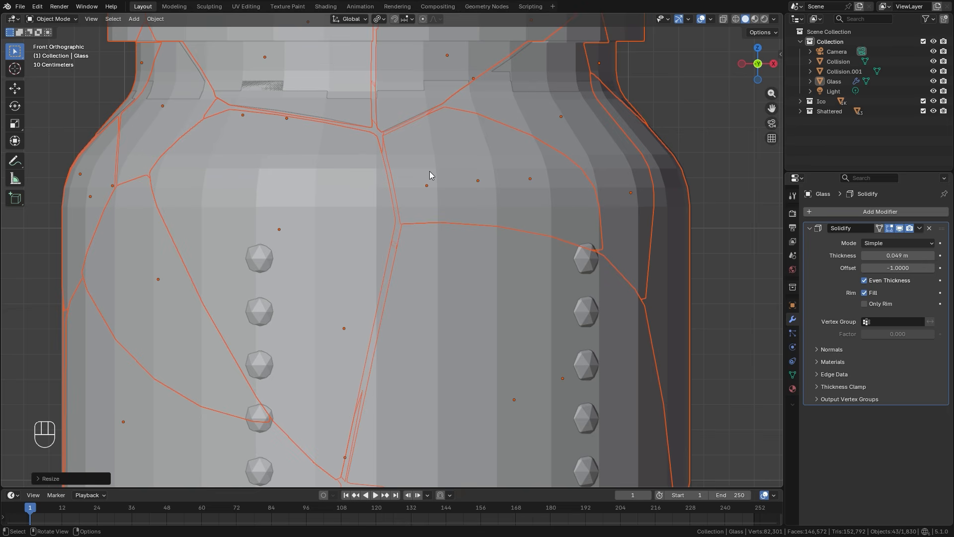
key(z)
scroll(408, 237, down, 8)
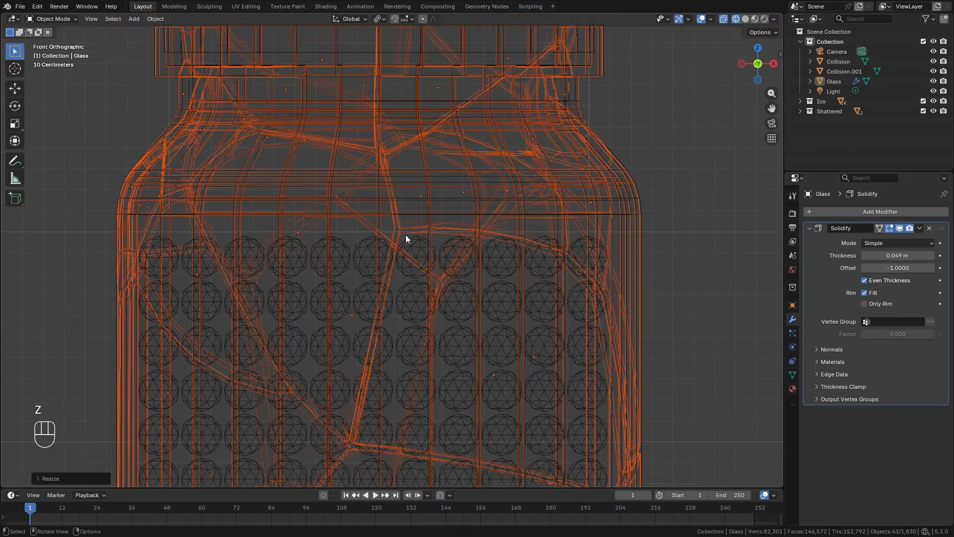
key(z)
shift+middle_drag(477, 266, 448, 185)
key(z)
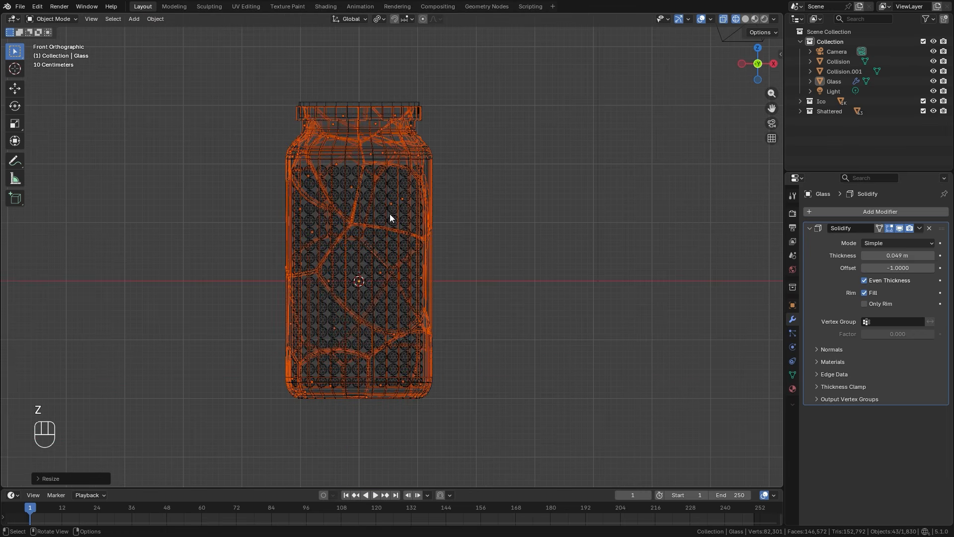
Add a plane at the origin and scale it up into a large ground surface around the jar.
key(shift+a)
mouse_move(391, 214)
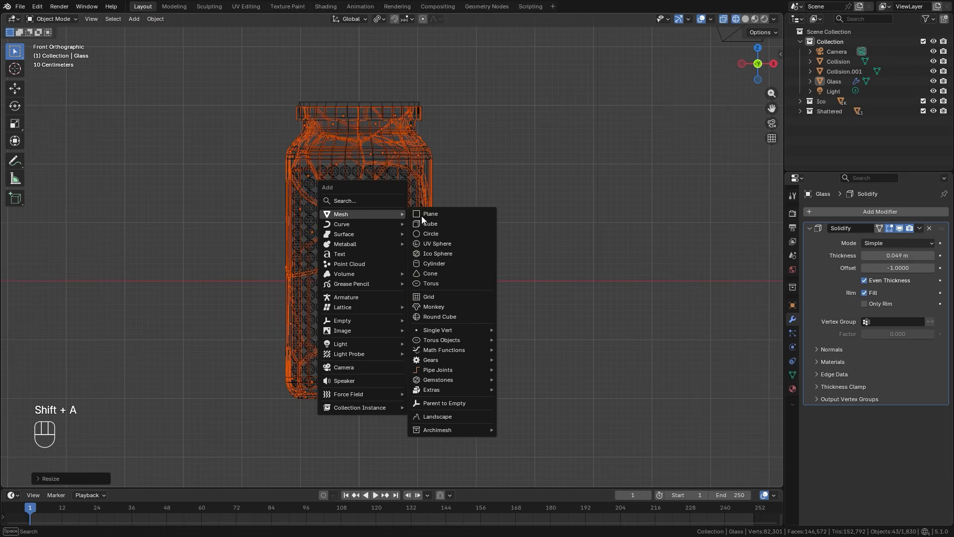
click(444, 215)
scroll(400, 234, down, 2)
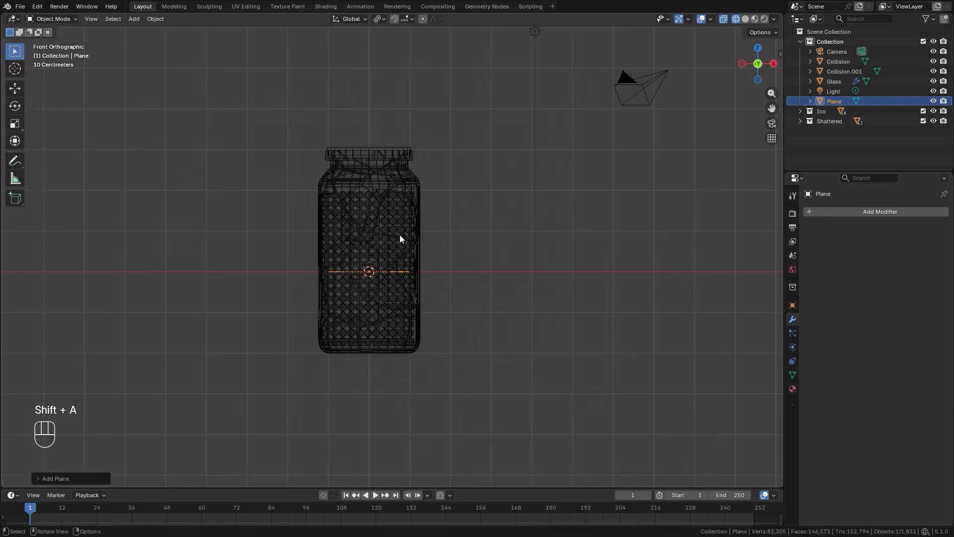
key(s)
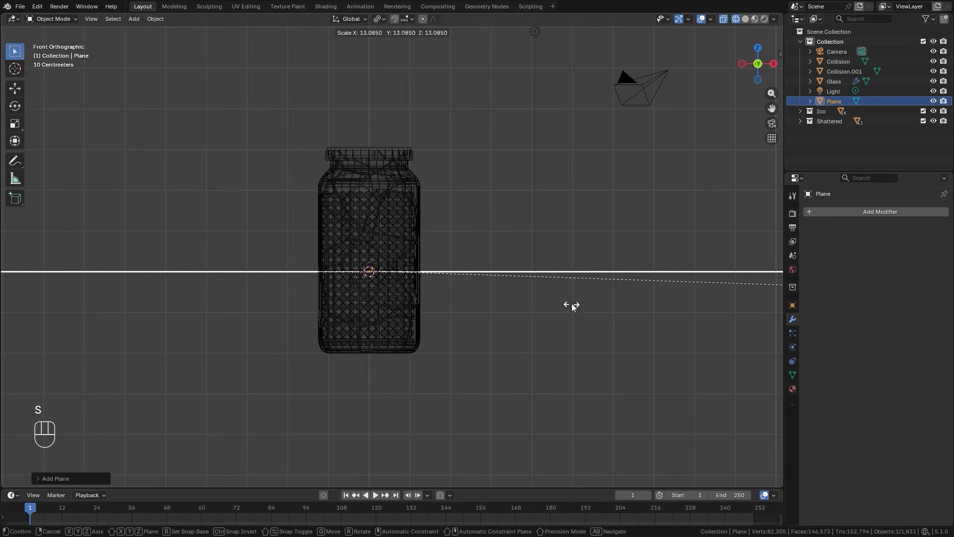
click(571, 304)
scroll(452, 283, down, 3)
middle_drag(452, 283, 451, 329)
key(s)
click(228, 268)
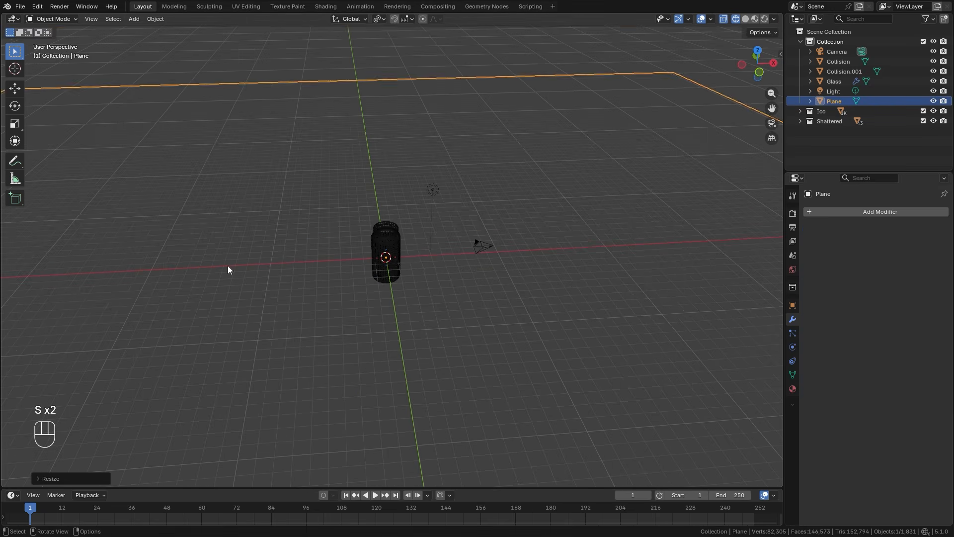
Box-select the jar with all its shards and spheres and raise it along Z, well above the ground plane.
scroll(362, 266, up, 6)
drag(259, 108, 467, 364)
scroll(409, 291, down, 4)
key(b)
drag(393, 46, 467, 148)
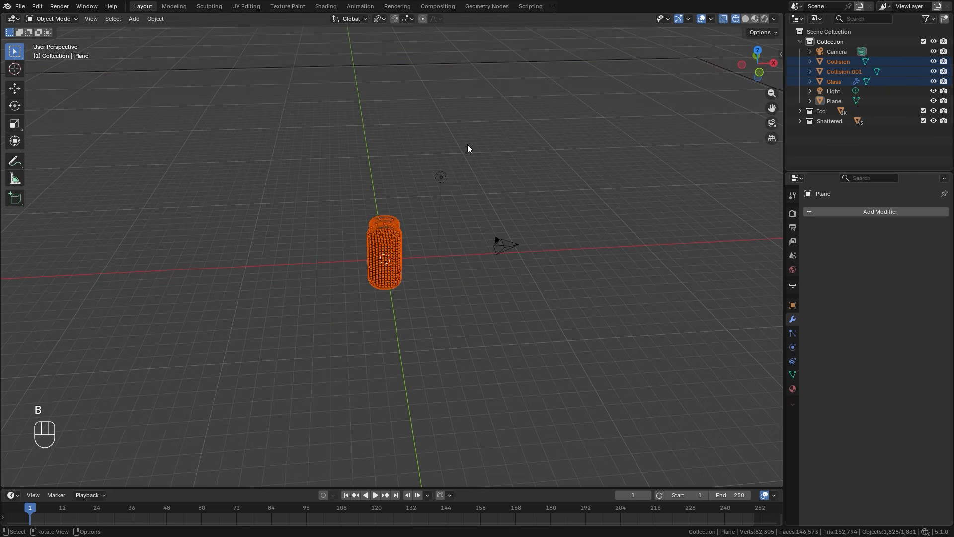
key(KP_1)
scroll(409, 294, up, 3)
key(g)
key(z)
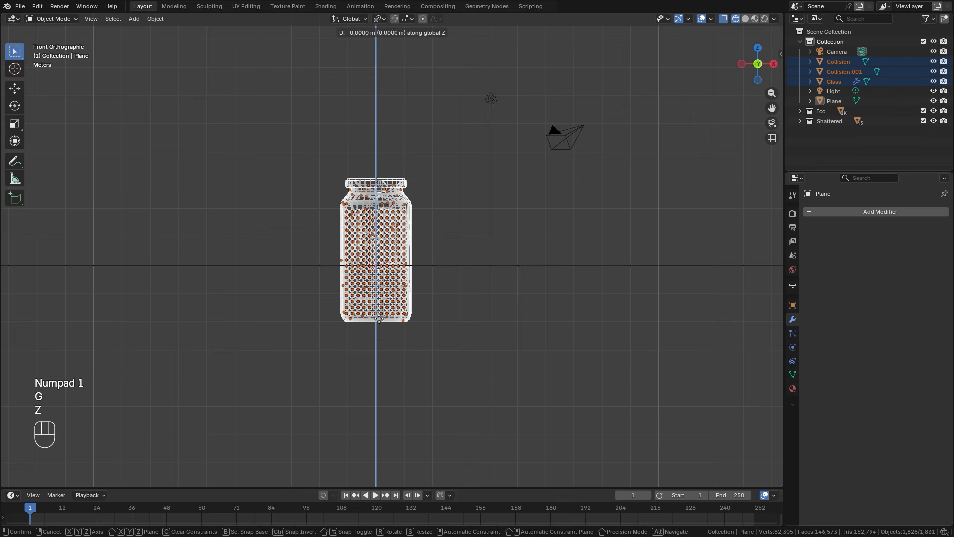
click(381, 139)
shift+middle_drag(399, 229, 405, 389)
key(g)
click(484, 176)
Set the pivot point to Median Point and tilt the whole jar with its contents clockwise in the front view.
key(r)
right_click(477, 180)
click(380, 19)
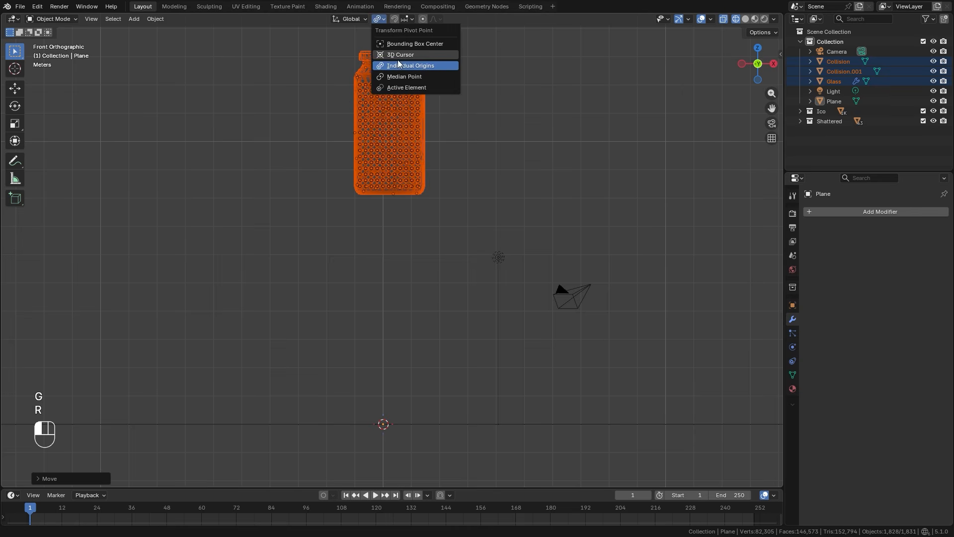
click(451, 78)
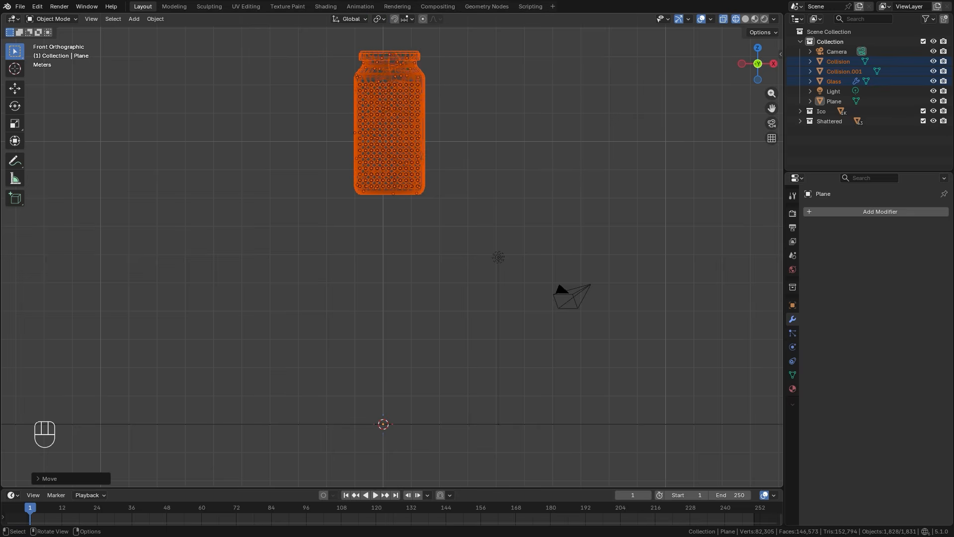
key(r)
click(478, 172)
Reposition the tilted jar with its contents so it hangs roughly above the world origin.
key(g)
key(r)
right_click(527, 134)
key(g)
right_click(523, 130)
key(r)
right_click(532, 128)
key(g)
click(461, 172)
scroll(355, 257, down, 3)
scroll(394, 261, up, 2)
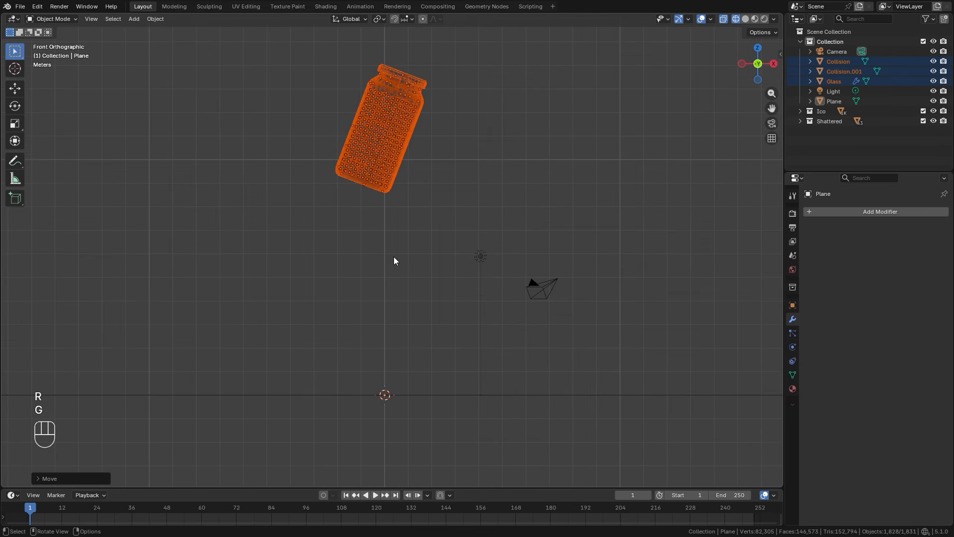
shift+scroll(394, 260, down, 1)
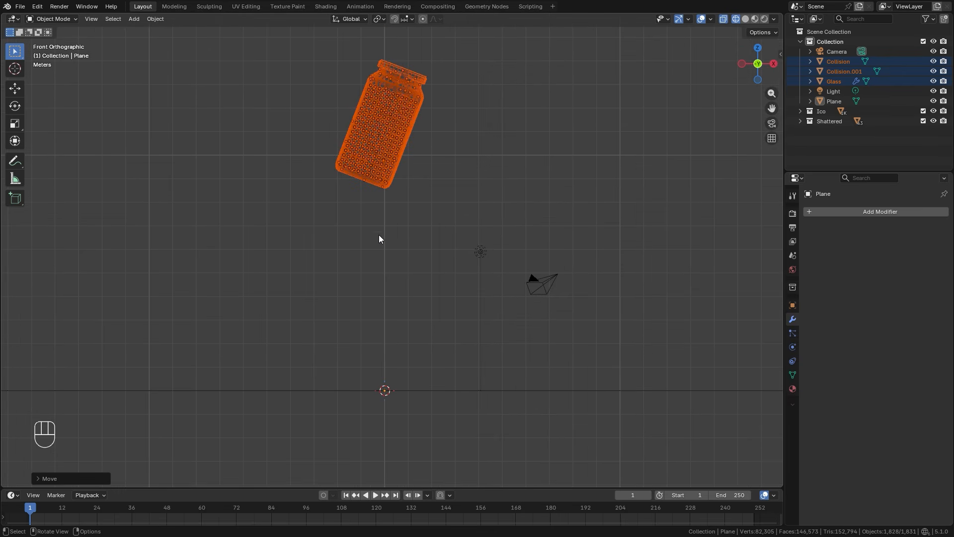
Give the ground plane rigid body physics with the type set to Passive.
click(465, 389)
click(792, 347)
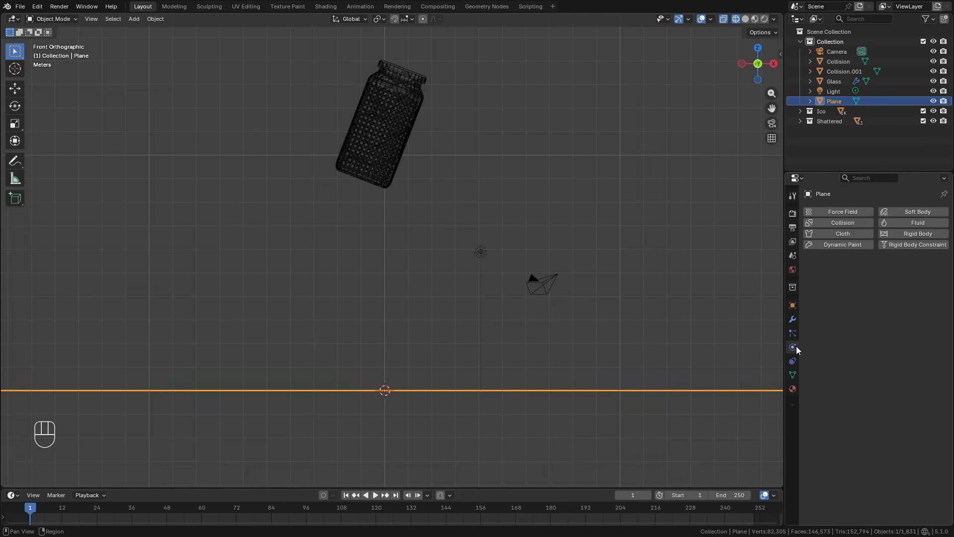
click(913, 234)
click(880, 275)
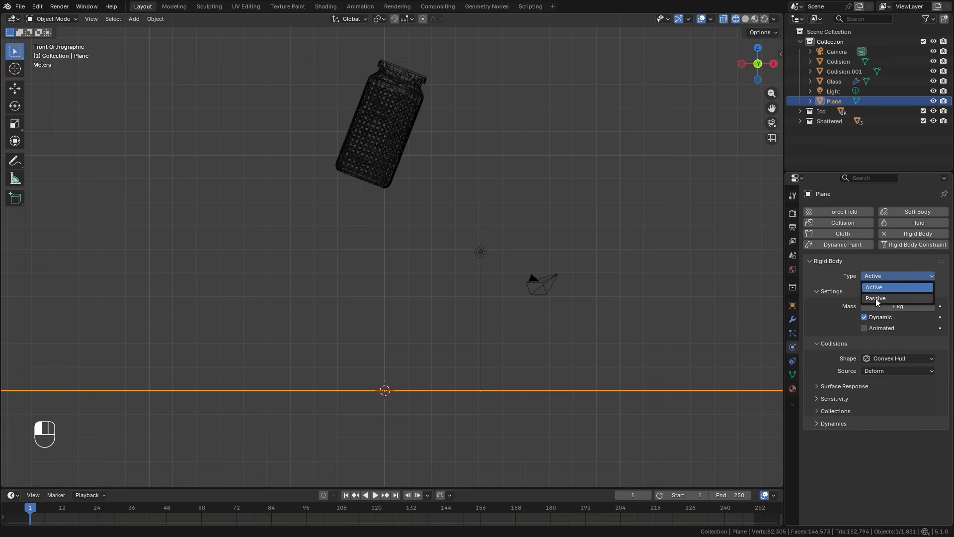
click(876, 298)
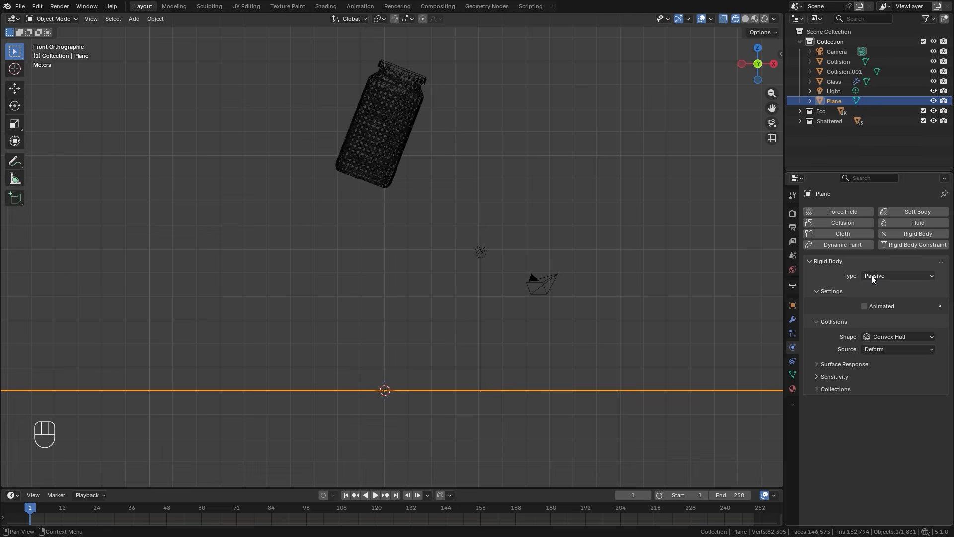
Select the Glass object and add rigid body physics to it.
scroll(500, 200, up, 1)
click(829, 83)
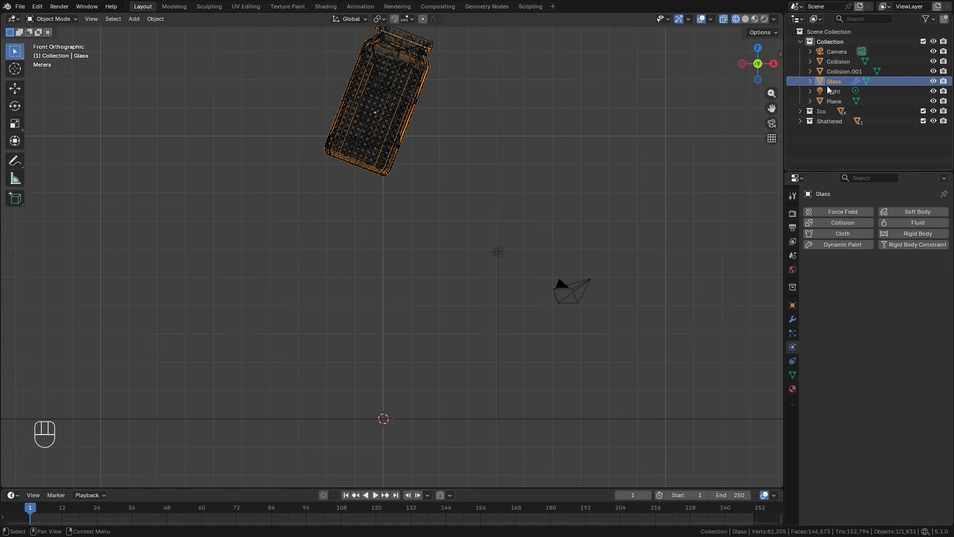
click(909, 235)
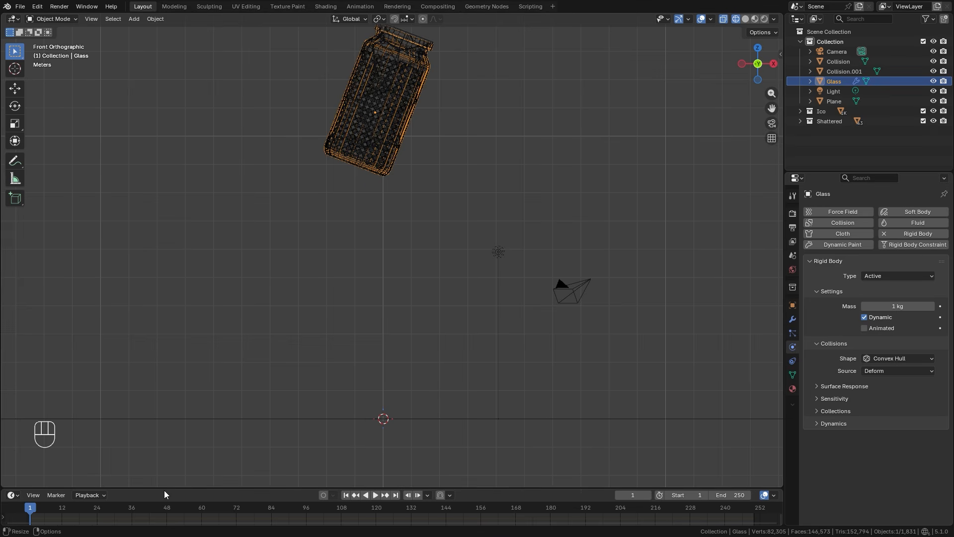
Keyframe the Glass rigid body's Dynamic option off at frame 24 and on at frame 25.
drag(163, 486, 115, 477)
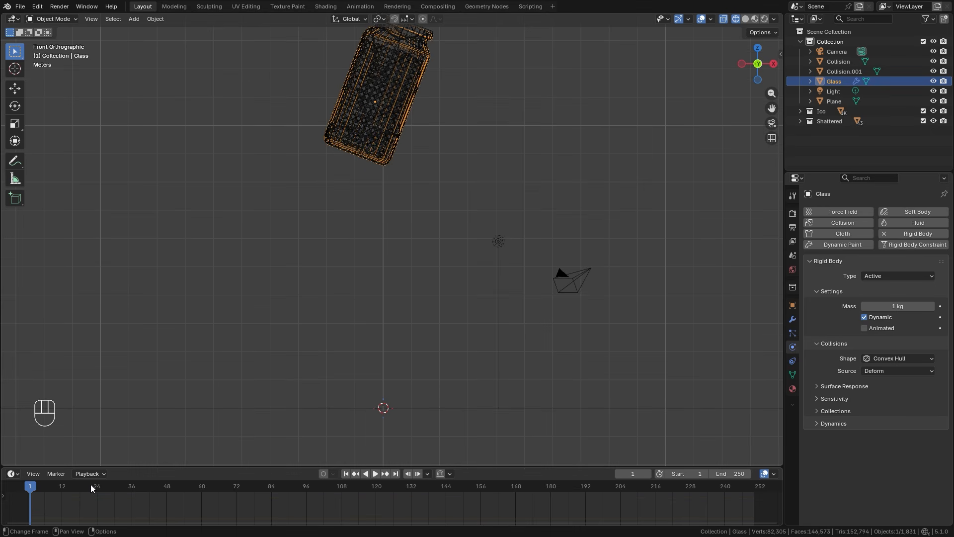
click(97, 486)
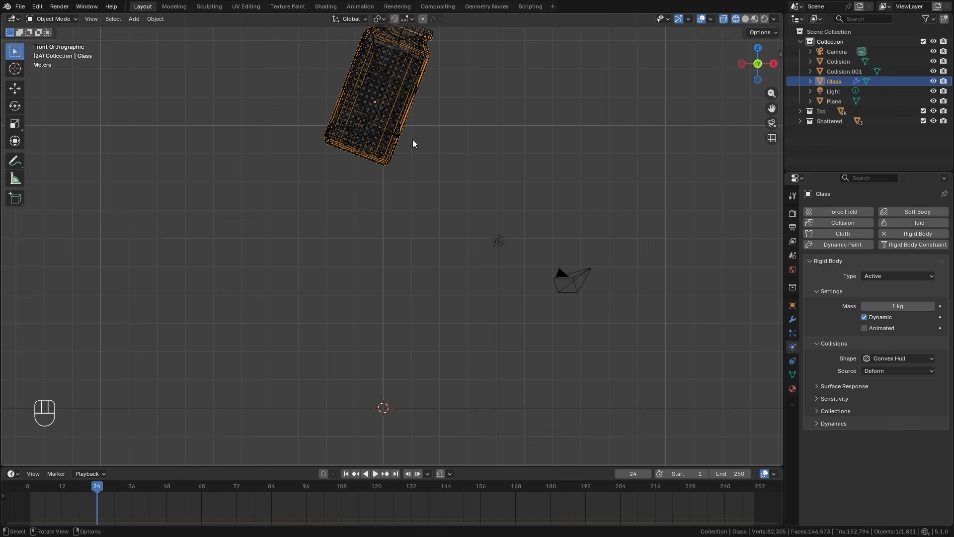
click(864, 317)
click(940, 317)
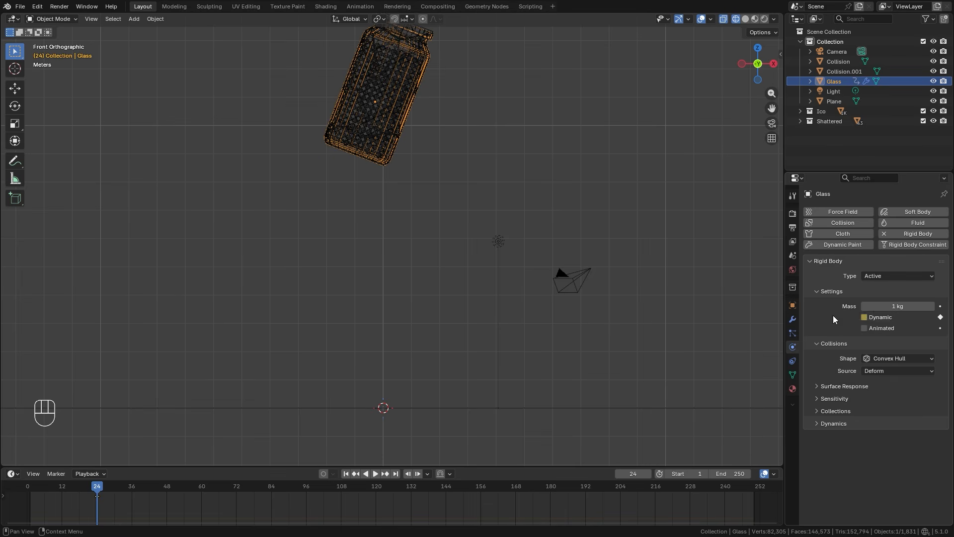
key(Right)
click(866, 317)
click(940, 317)
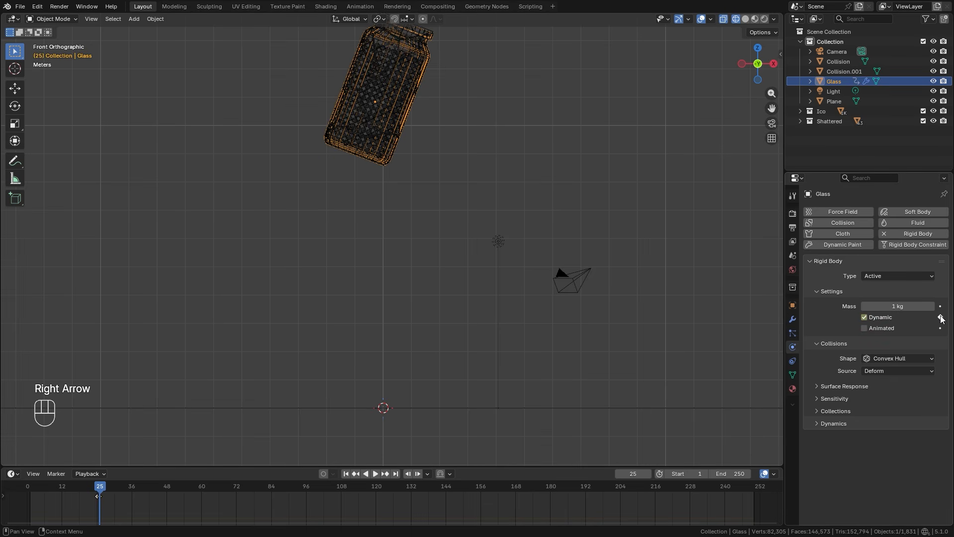
Play the simulation from the start and scrub through it to find the frame where the jar reaches the ground plane.
click(347, 473)
key(space)
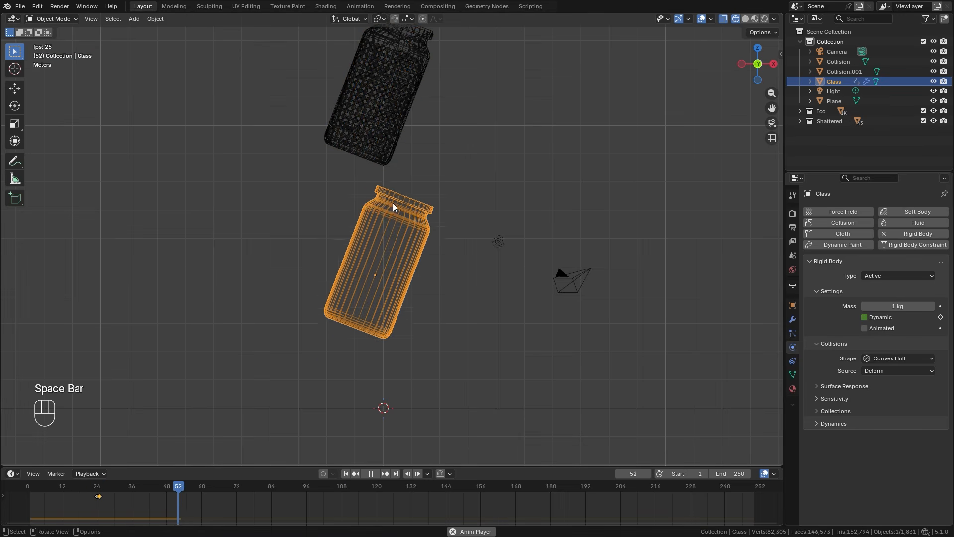
key(space)
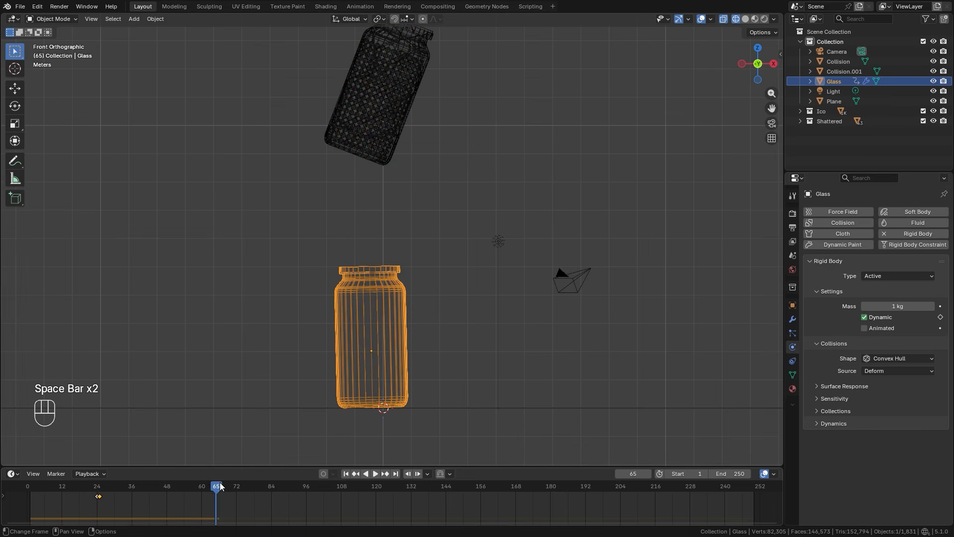
key(shift+Left)
scroll(478, 235, down, 1)
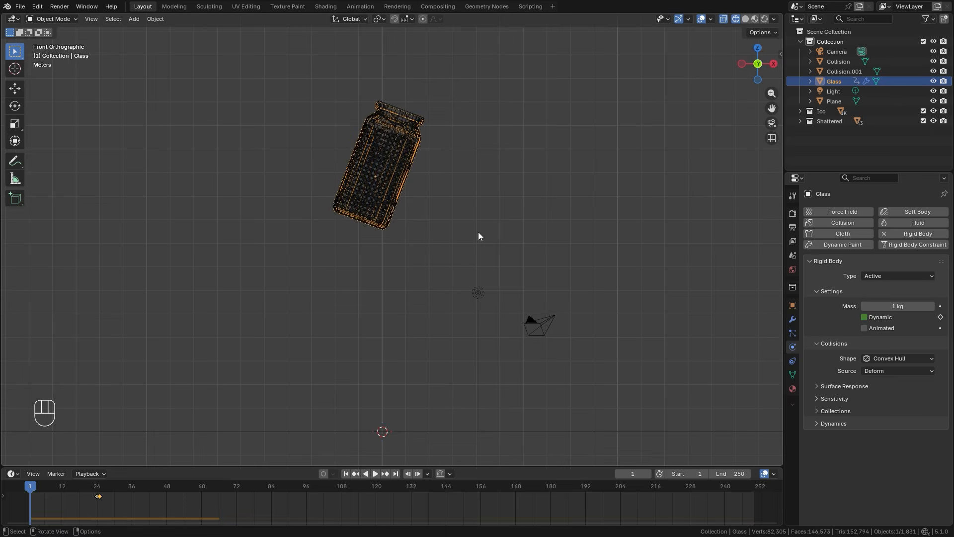
drag(44, 485, 163, 499)
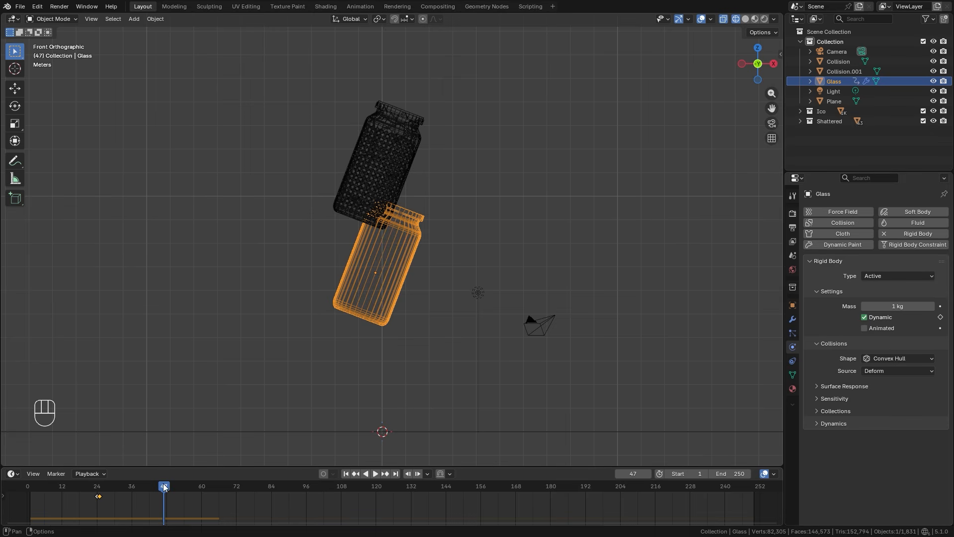
drag(167, 486, 193, 489)
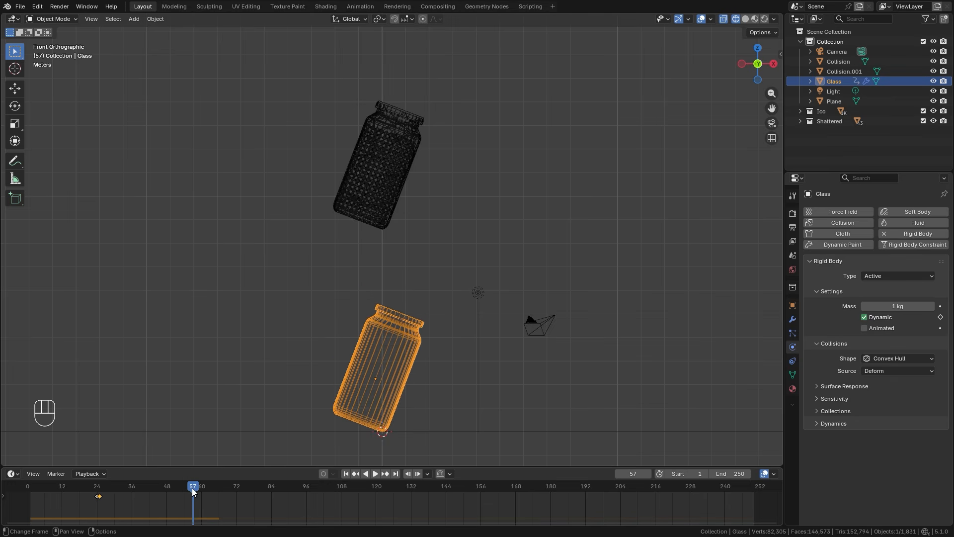
drag(185, 486, 175, 485)
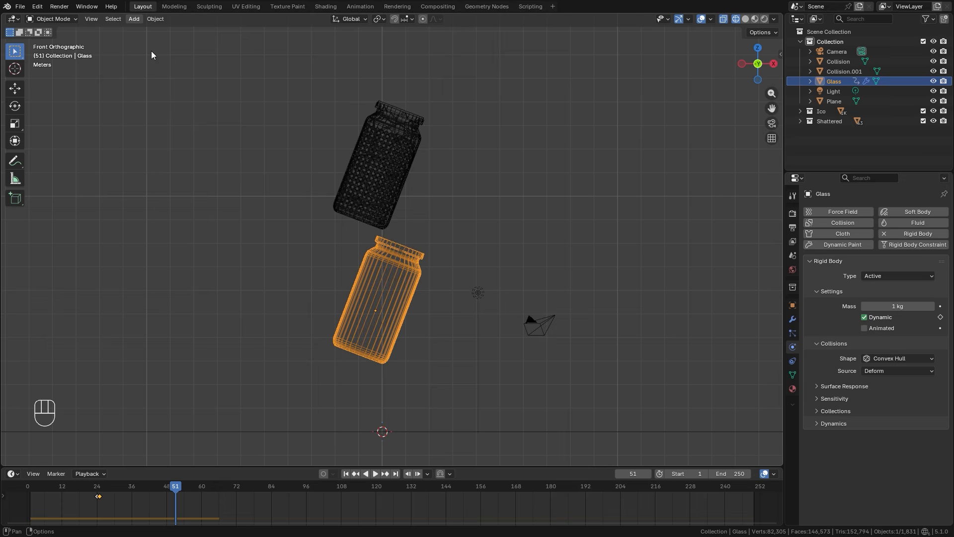
Bake the Glass object's rigid body motion to keyframes from frame 1 to 58 with a frame step of 1, and scrub through it.
click(155, 21)
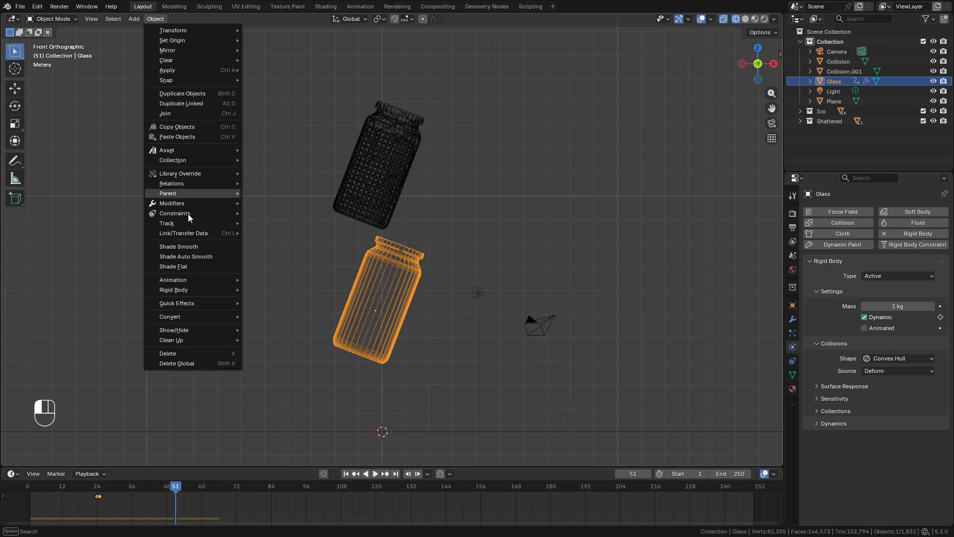
mouse_move(207, 291)
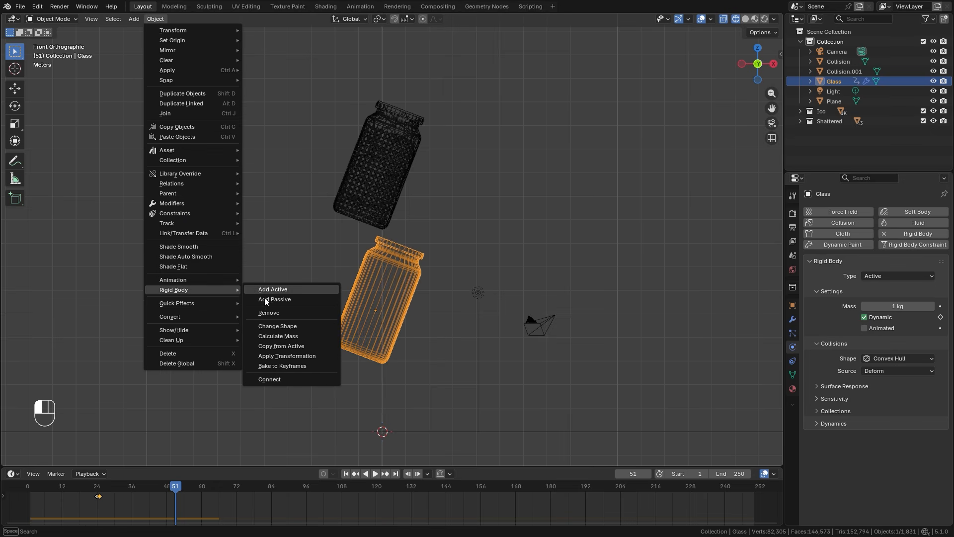
click(278, 366)
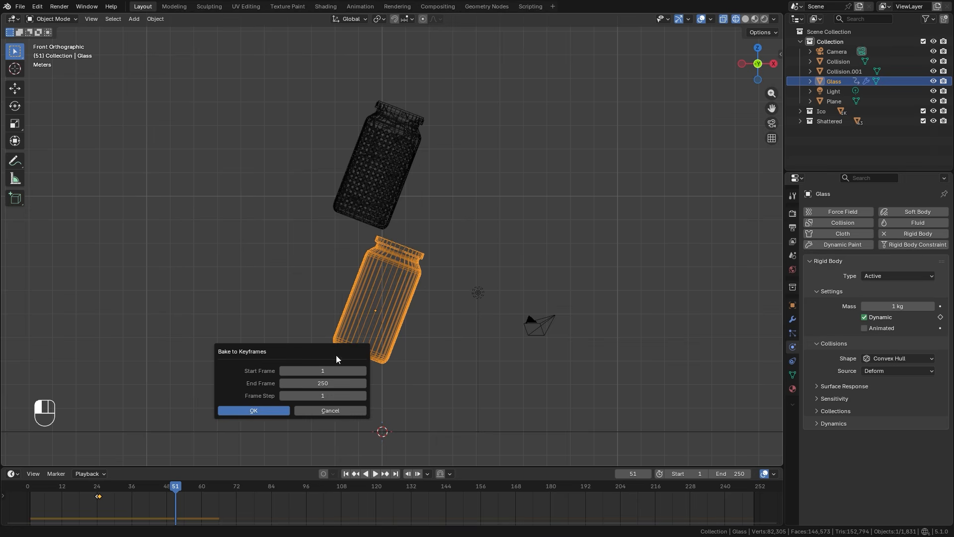
click(322, 382)
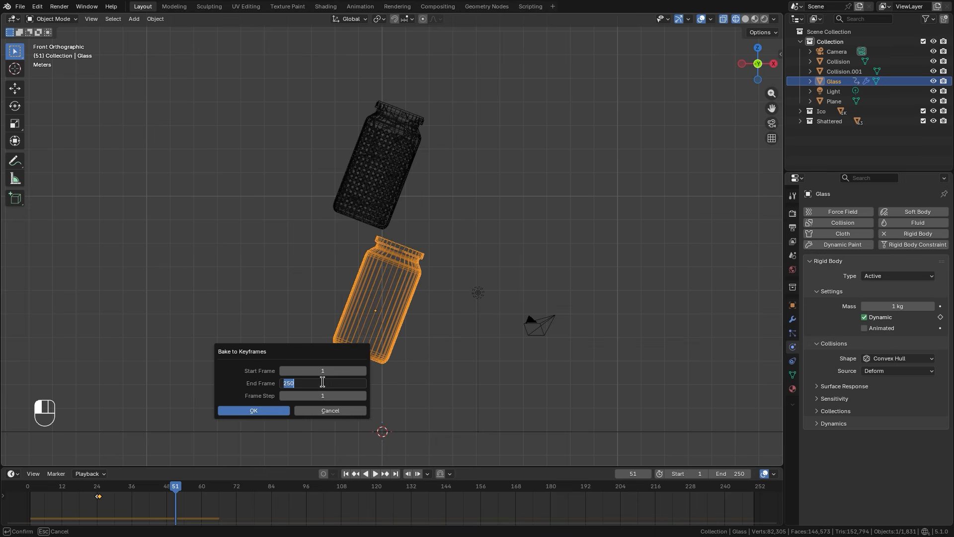
text(58)
key(Return)
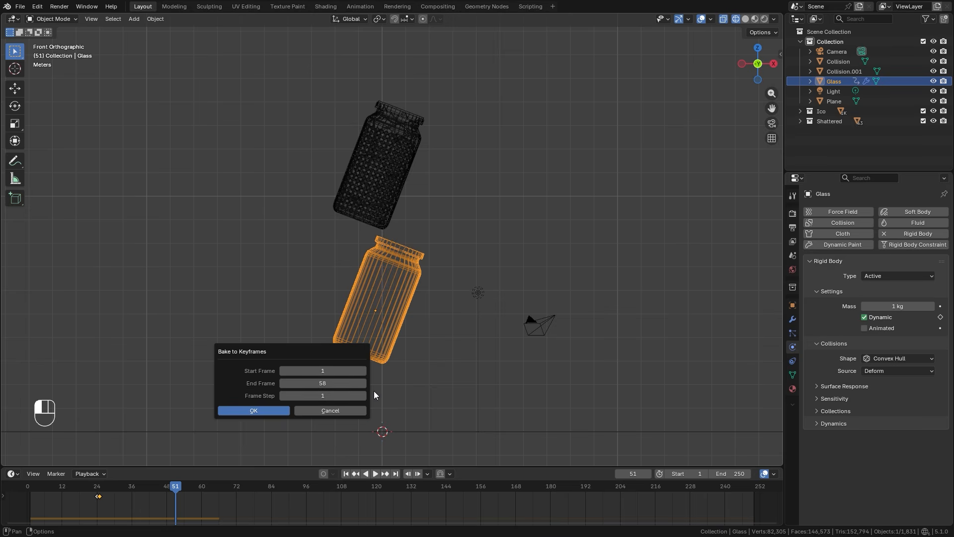
click(364, 395)
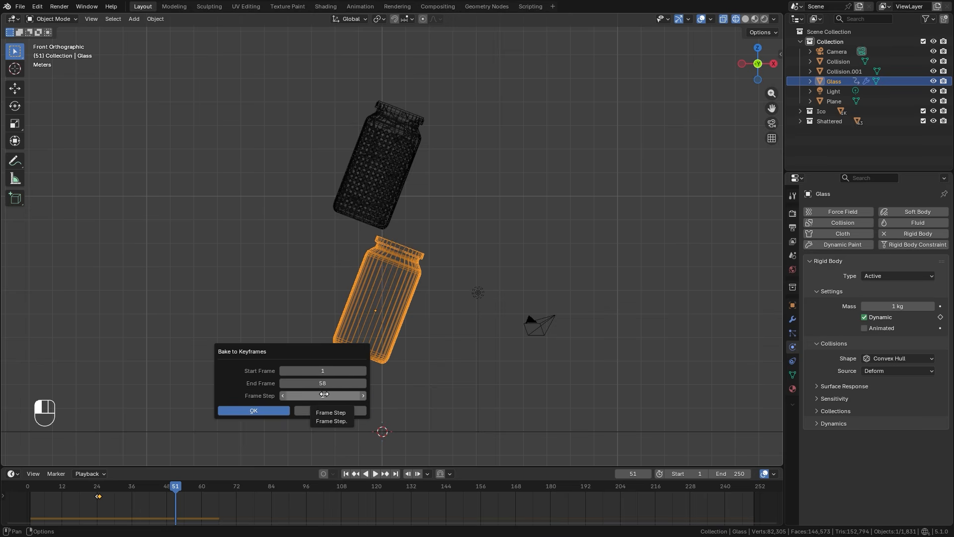
click(258, 409)
click(96, 498)
mouse_move(96, 499)
mouse_down()
mouse_move(168, 501)
mouse_move(90, 503)
mouse_move(218, 507)
mouse_move(98, 498)
mouse_up()
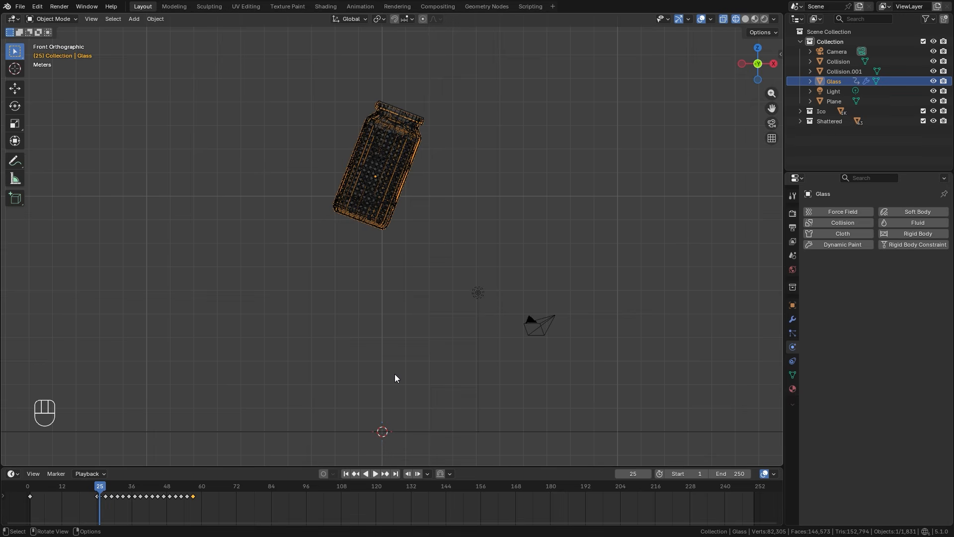
At frame 1, parent all Shattered collection pieces, Collision and Collision.001 to Glass with Object (Keep Transform), and scrub to check the motion.
key(shift+Left)
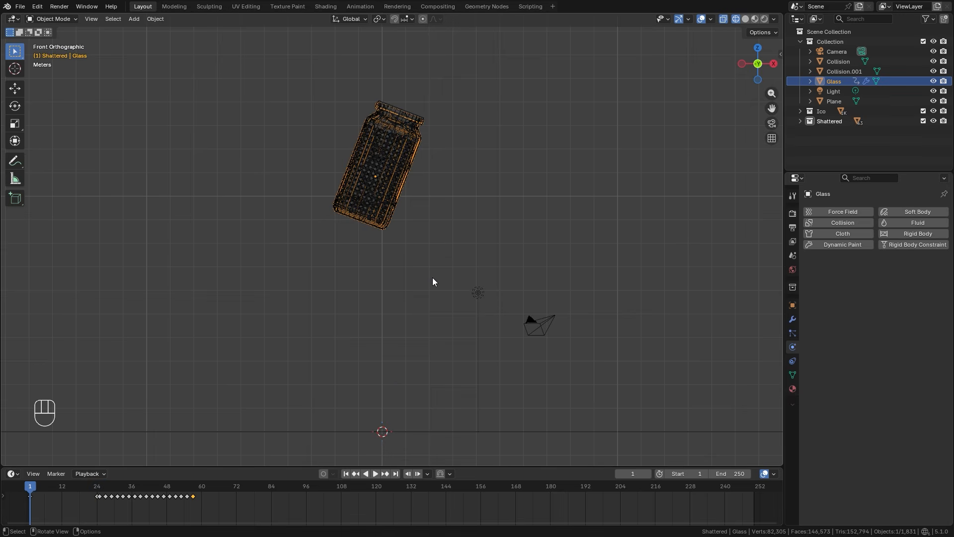
click(833, 120)
right_click(830, 121)
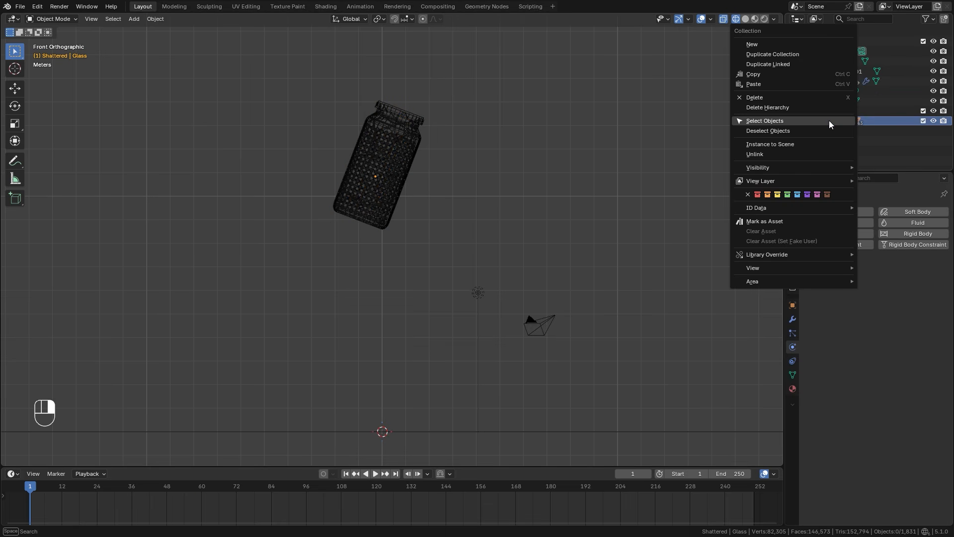
click(760, 120)
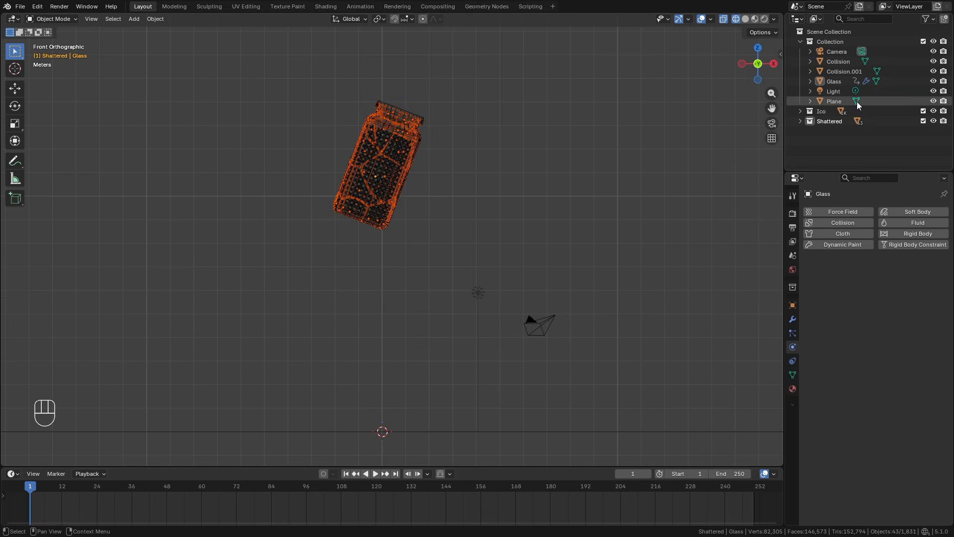
ctrl+click(838, 63)
ctrl+click(847, 72)
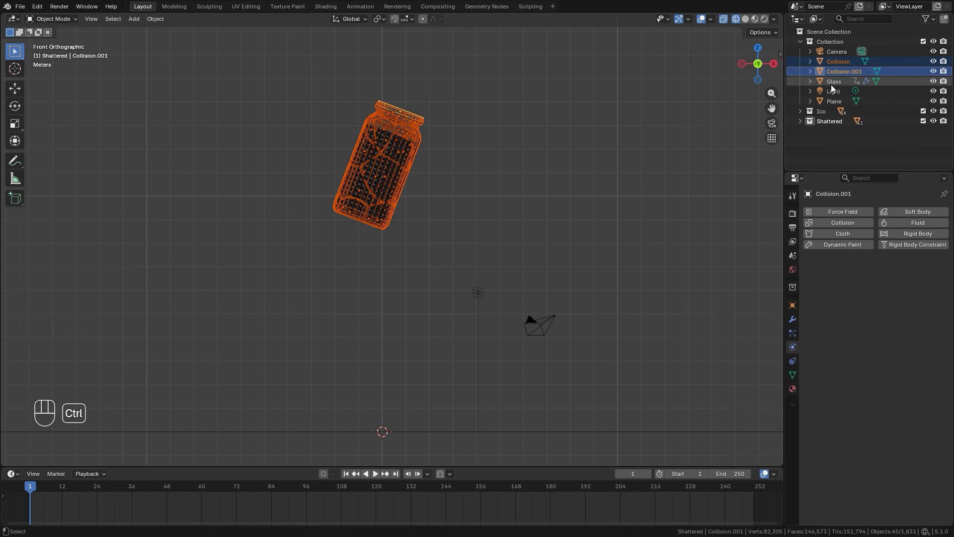
ctrl+click(834, 82)
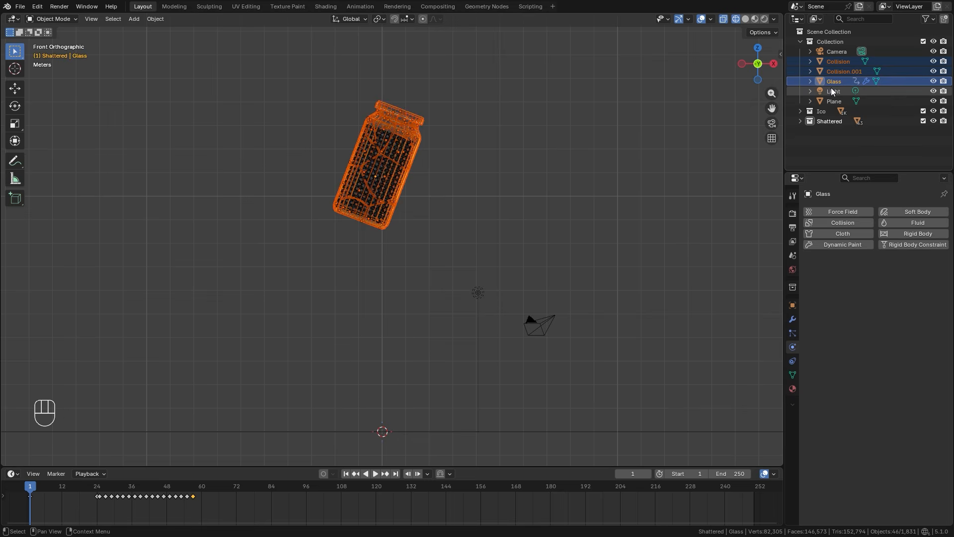
key(ctrl+p)
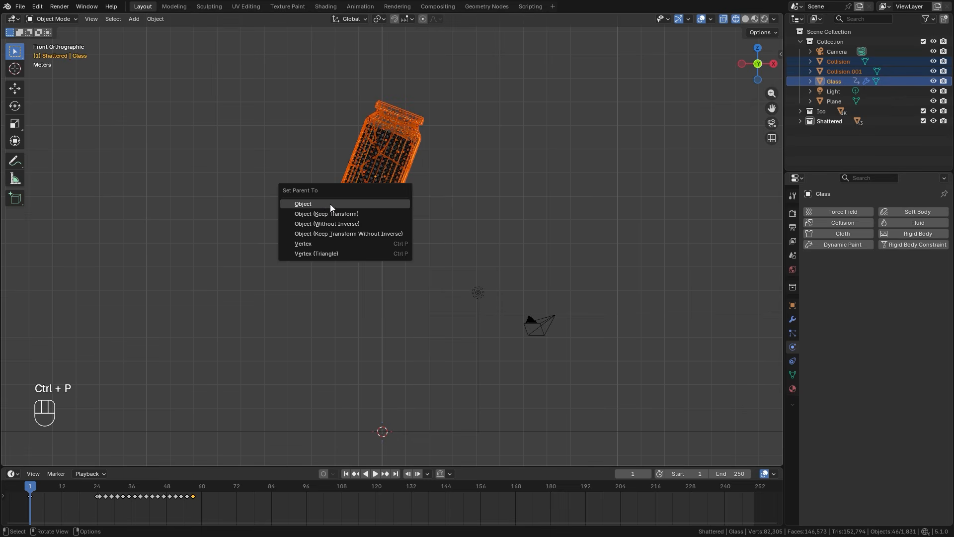
click(322, 213)
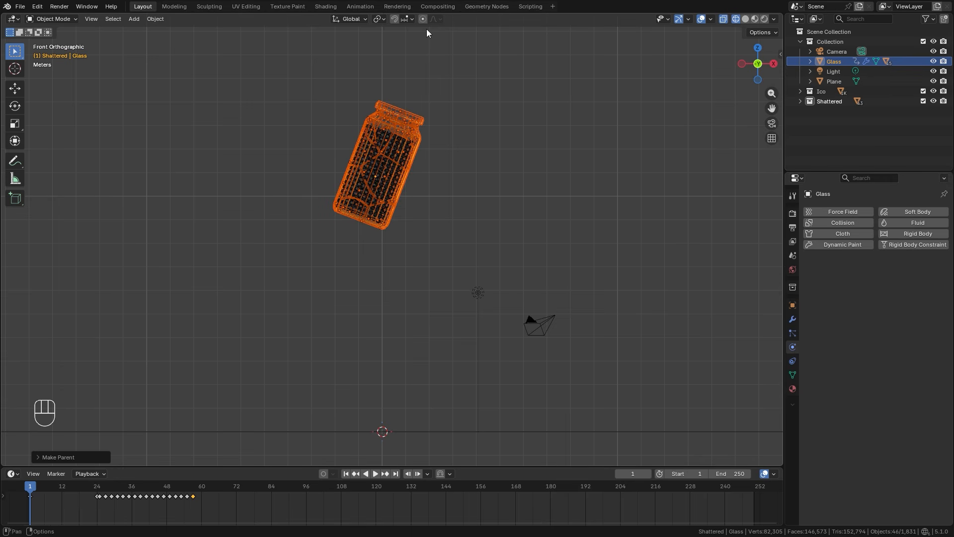
drag(41, 484, 98, 492)
key(shift+Left)
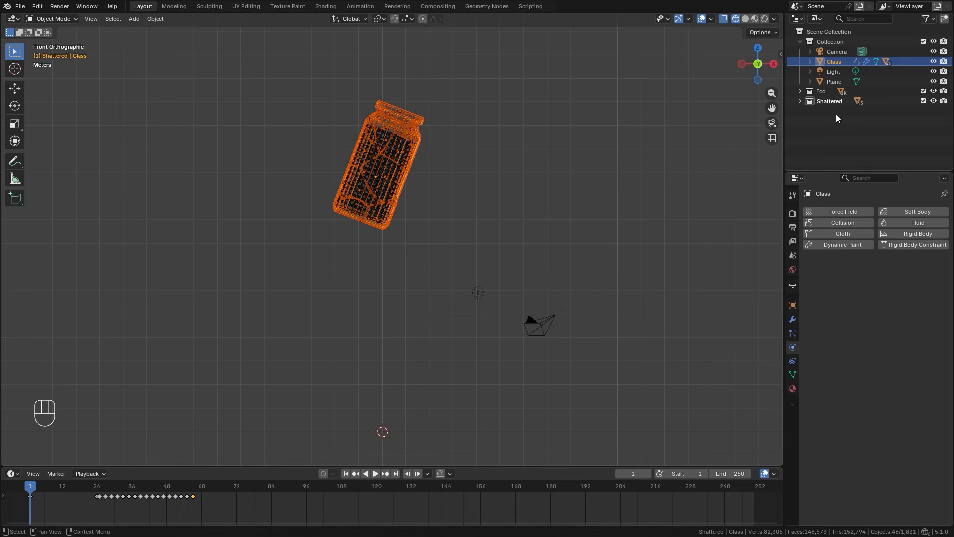
Add rigid body physics to the Collision object under Glass and set its collision shape to Mesh.
click(809, 61)
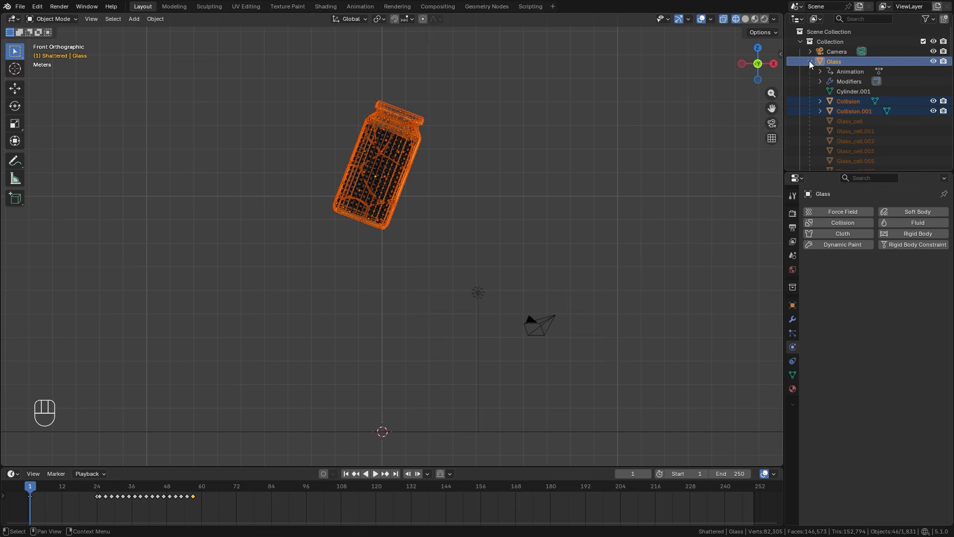
click(847, 102)
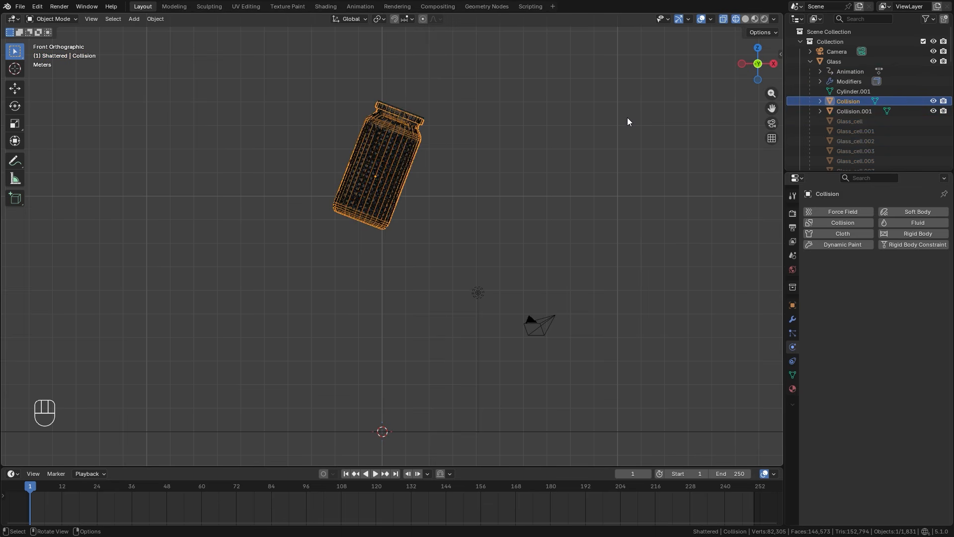
shift+middle_drag(456, 149, 475, 207)
scroll(475, 208, up, 1)
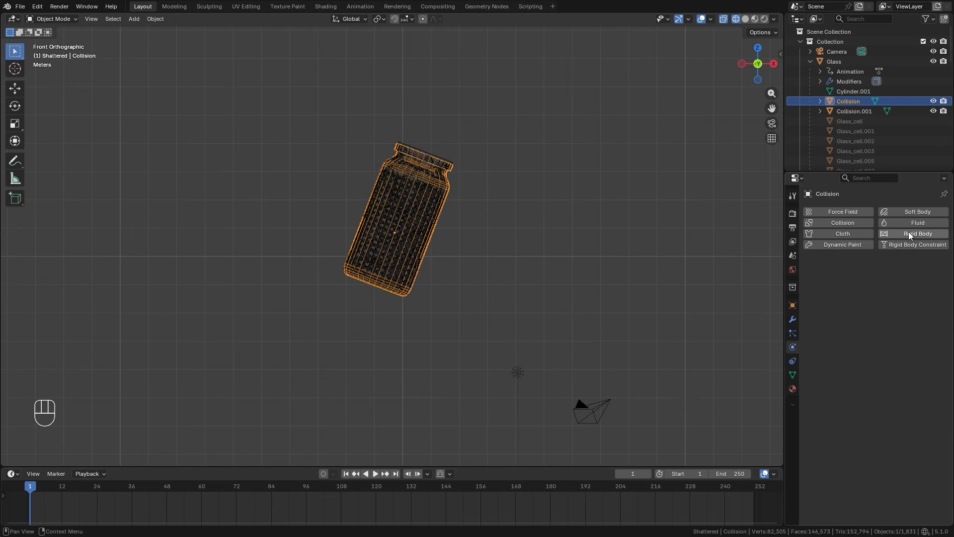
click(909, 233)
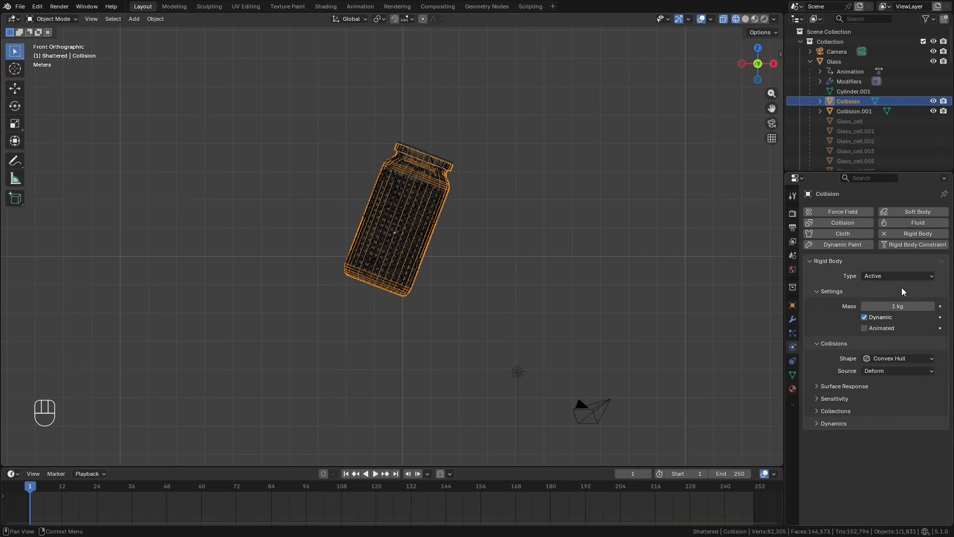
click(883, 357)
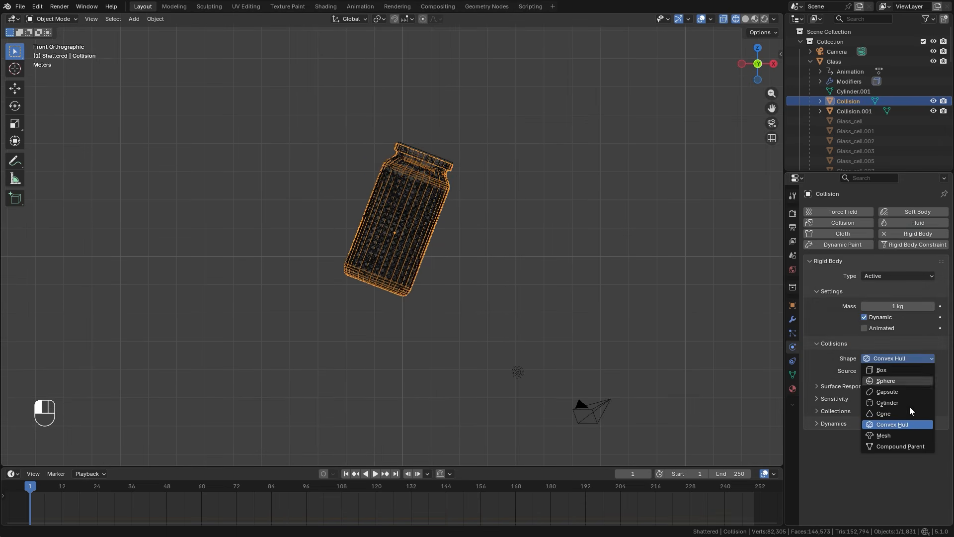
click(882, 435)
Recalculate the normals of all faces of the Collision mesh to point inside.
scroll(566, 298, up, 3)
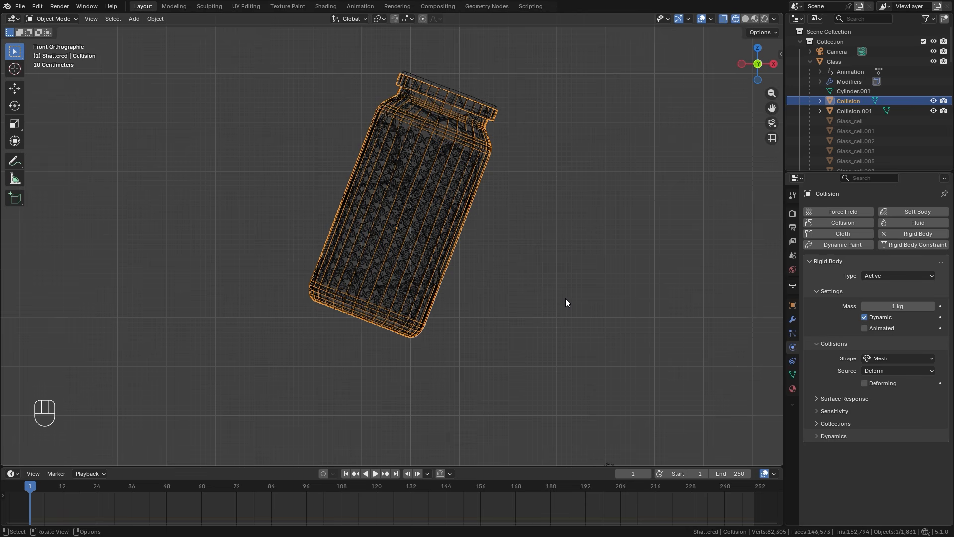
middle_drag(541, 198, 509, 215)
key(Tab)
key(a)
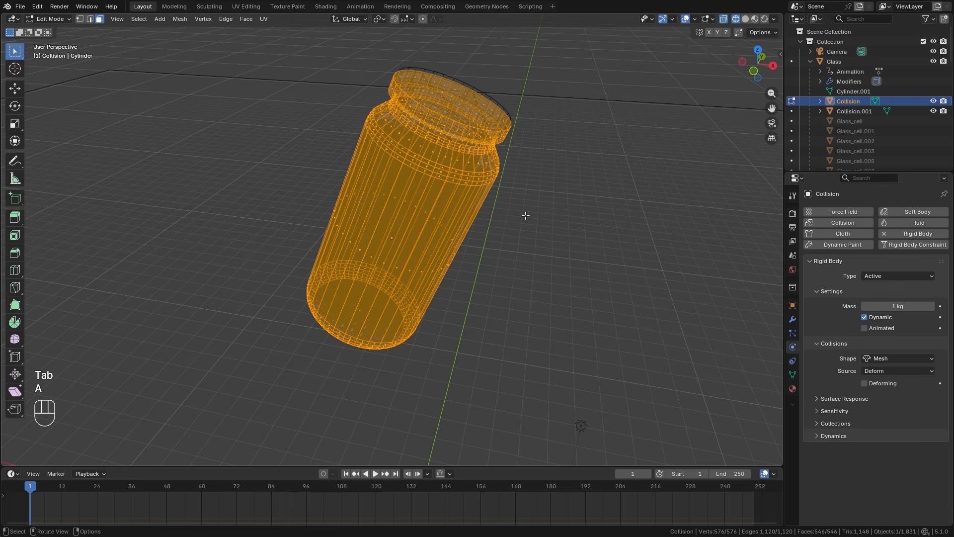
key(ctrl)
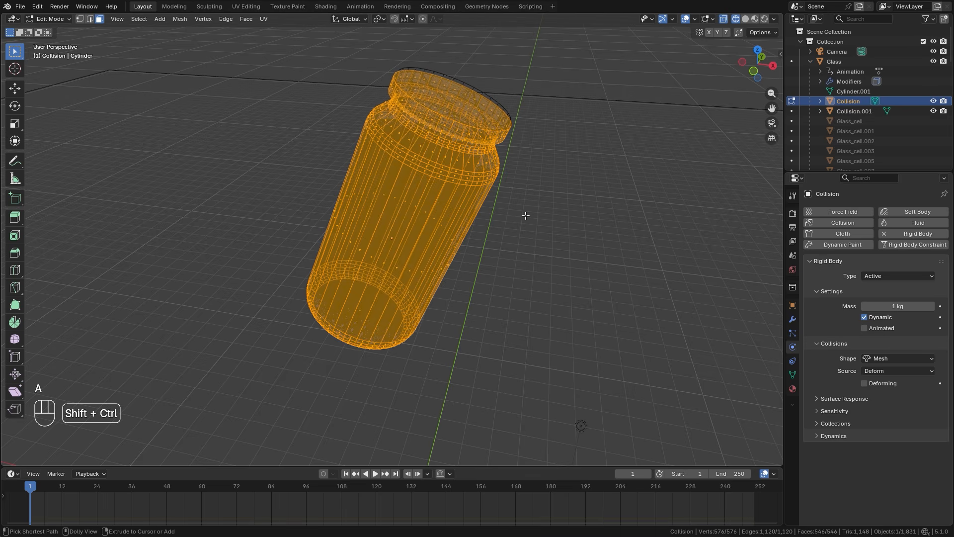
key(shift+ctrl+n)
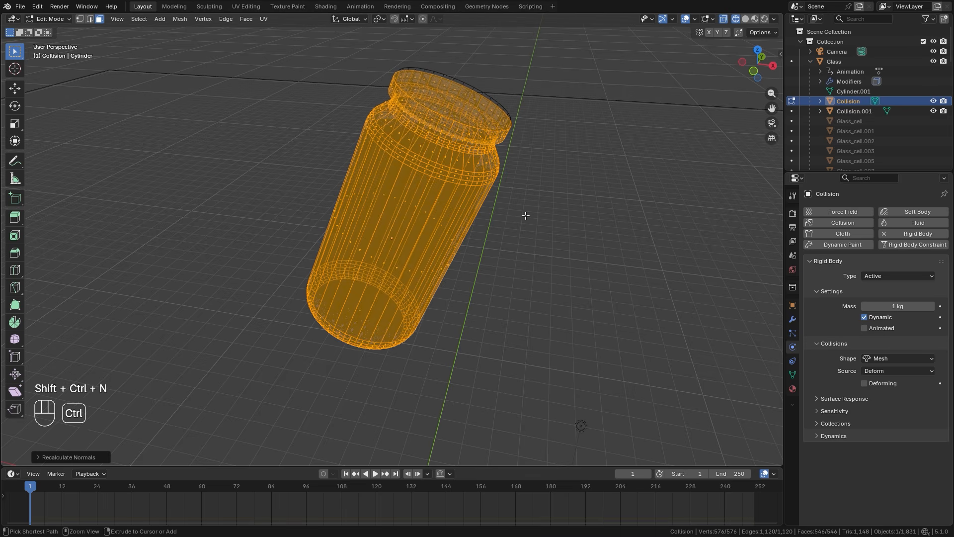
Turn on the face normals display for the Collision mesh to check their direction.
click(711, 21)
click(663, 195)
mouse_move(716, 195)
mouse_down()
mouse_move(730, 196)
mouse_move(716, 196)
mouse_up()
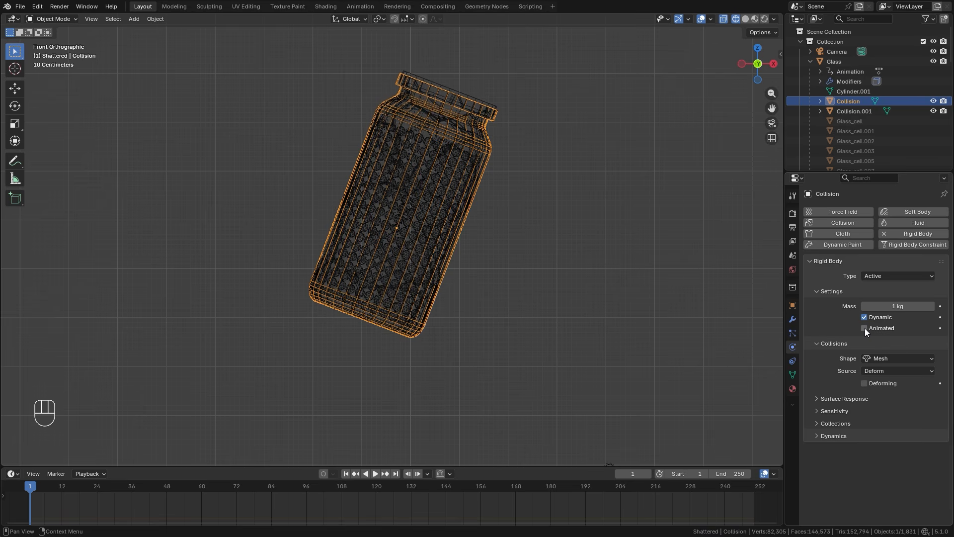
Make the Collision object's rigid body Animated, show its collision collections, and play the fall until the jar reaches the ground at frame 57.
click(865, 327)
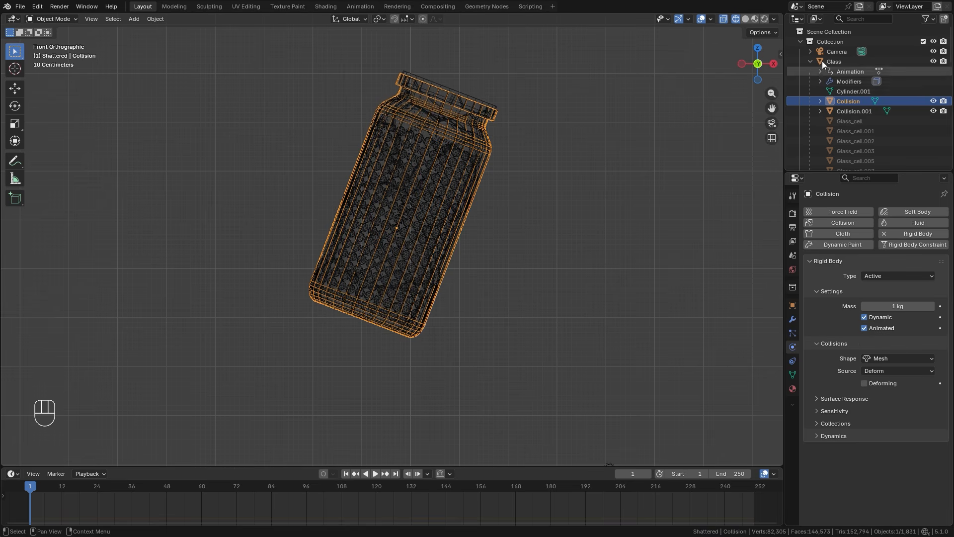
scroll(440, 308, down, 3)
shift+middle_drag(440, 308, 447, 187)
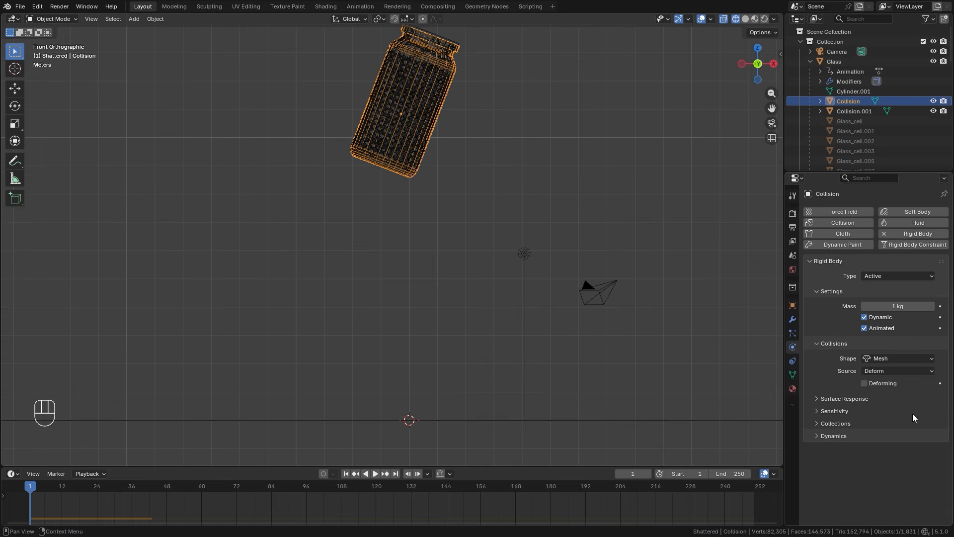
click(834, 423)
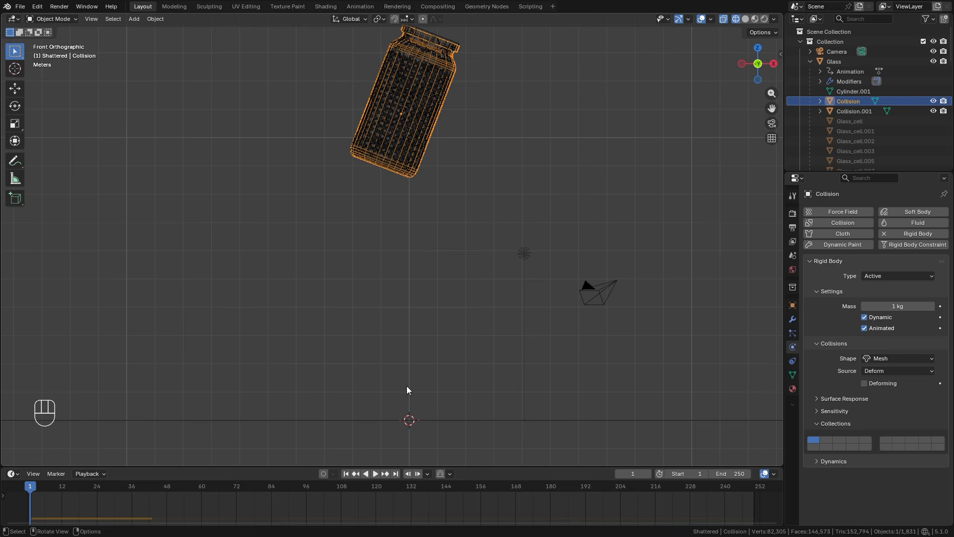
key(space)
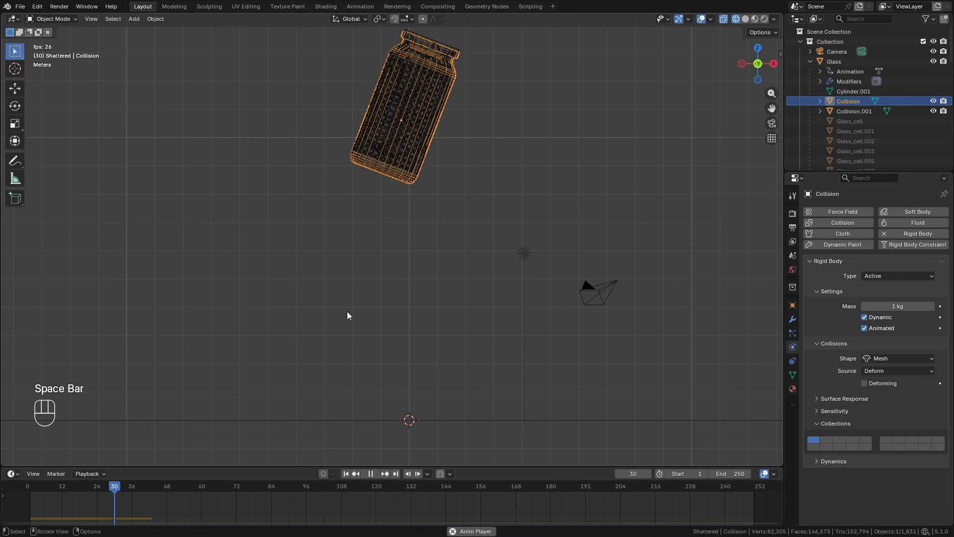
key(space)
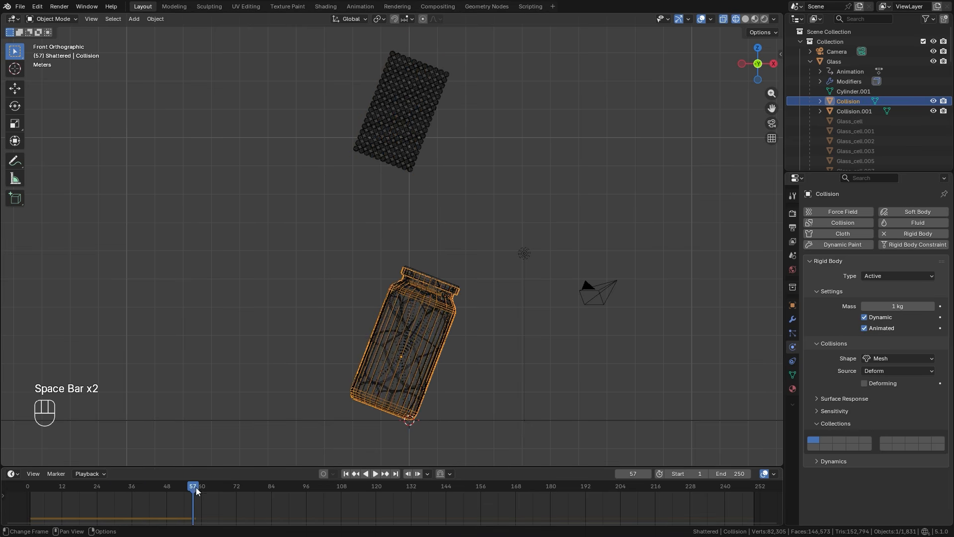
Keyframe the Collision object's rigid body collections with the first collection at frame 56 and the second at frame 57.
key(Left)
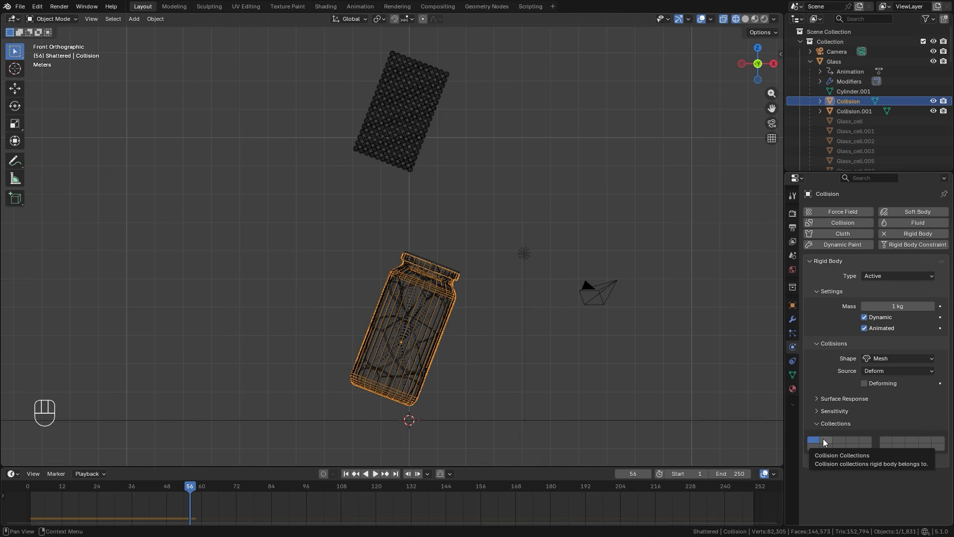
key(i)
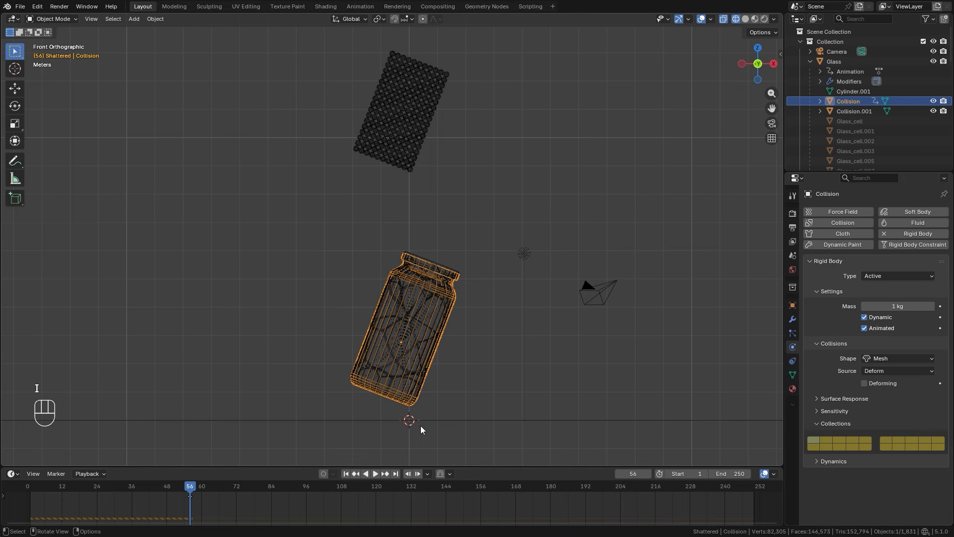
key(Right)
click(824, 439)
key(i)
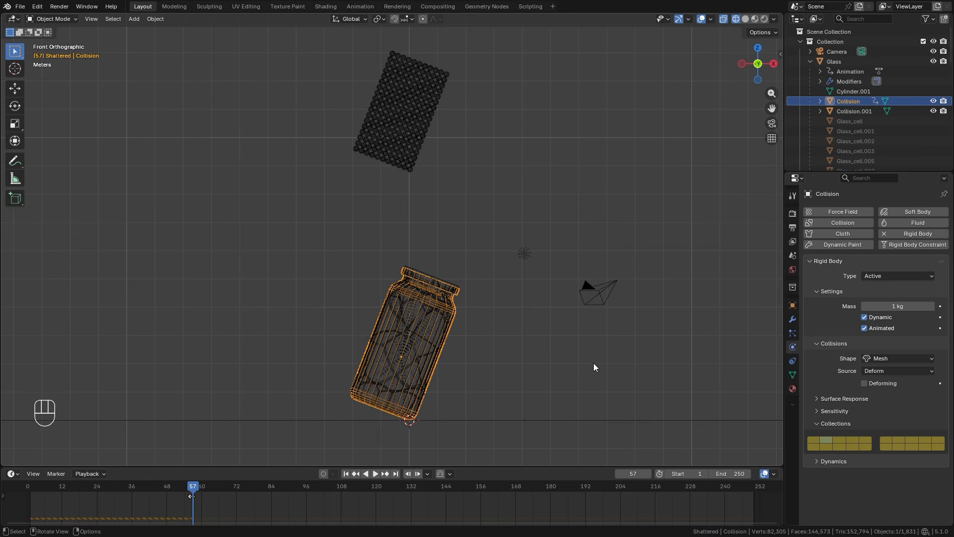
Return to frame 1, add rigid body physics to Collision.001 under Glass, and make it Animated.
click(346, 474)
click(845, 111)
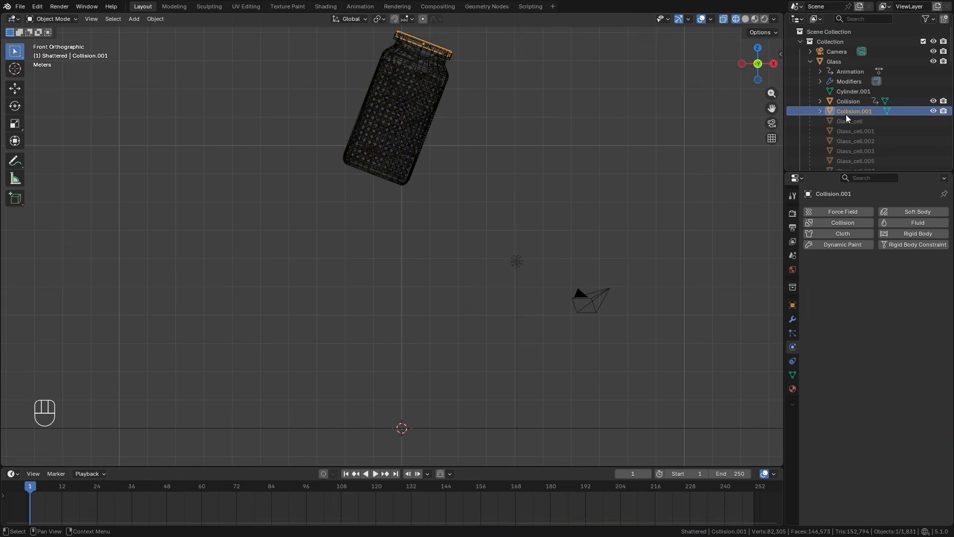
click(905, 231)
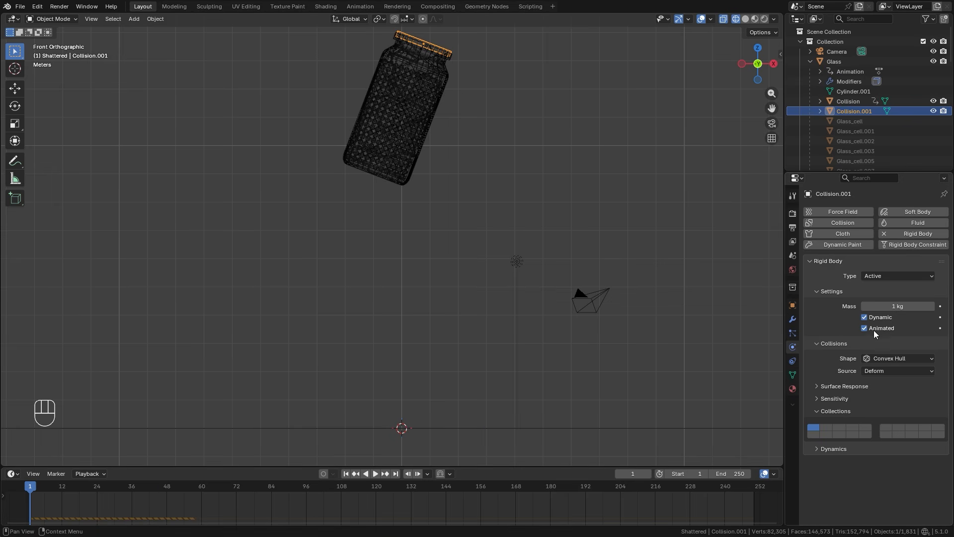
Keyframe Collision.001's rigid body Animated setting as on at frame 56 and off at frame 57.
drag(157, 489, 190, 489)
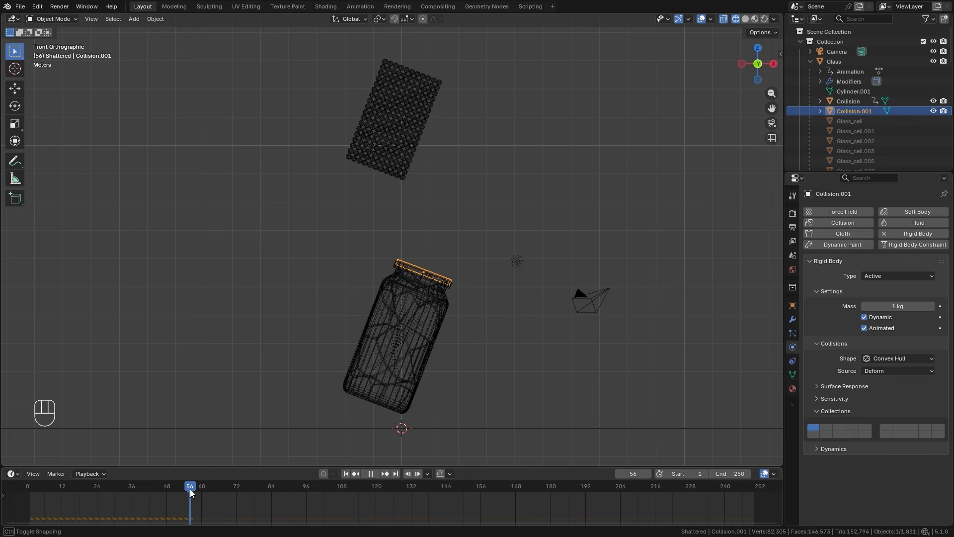
click(940, 328)
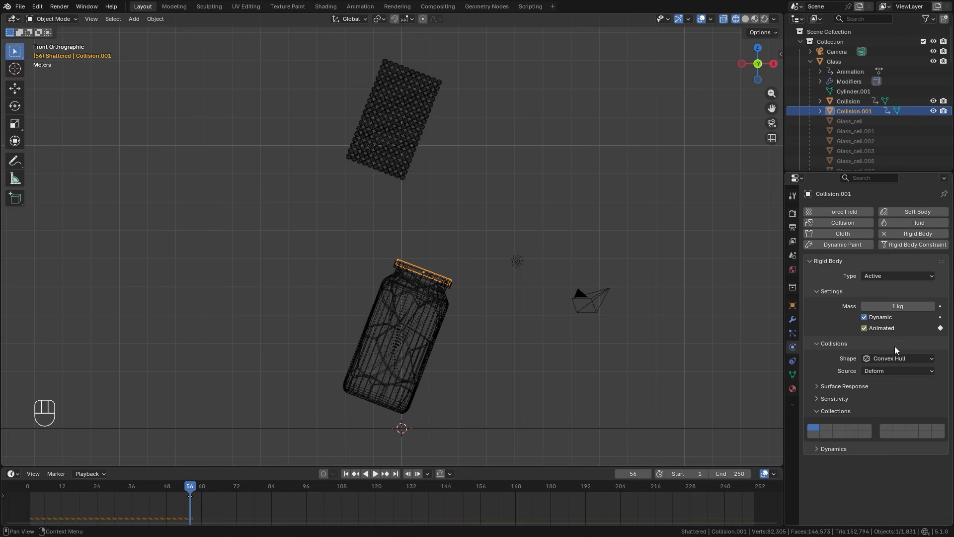
key(Right)
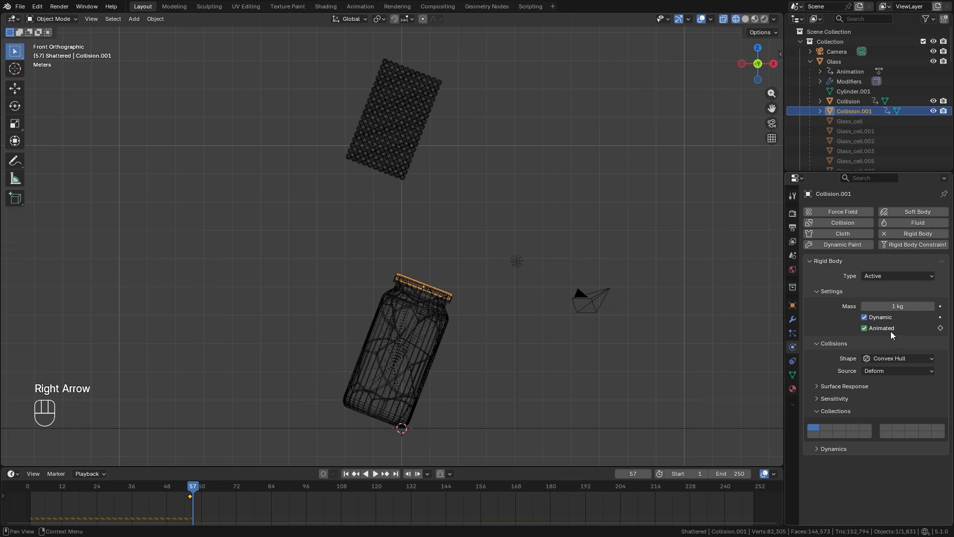
click(864, 328)
click(940, 328)
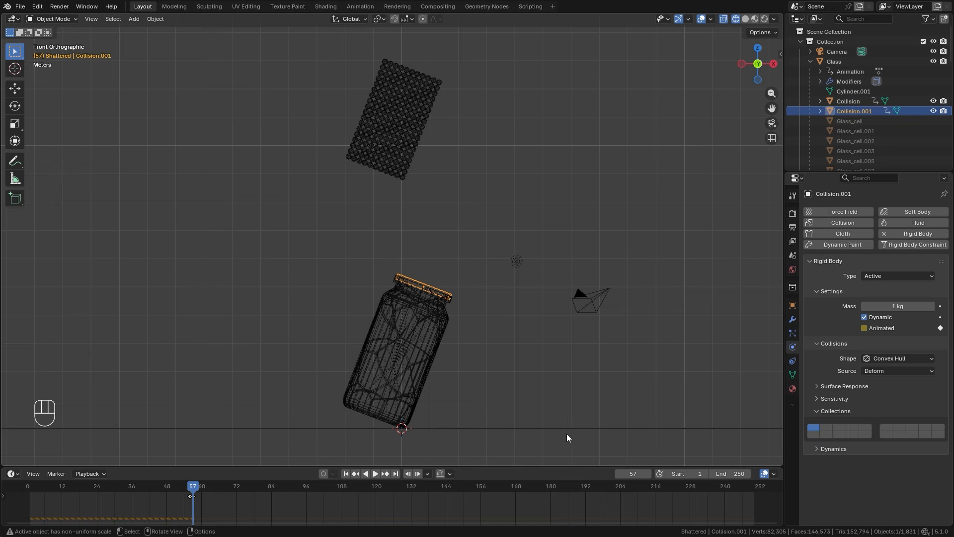
Select all objects in the Shattered collection, make Glass_cell the active one, and add rigid body physics to it.
click(810, 61)
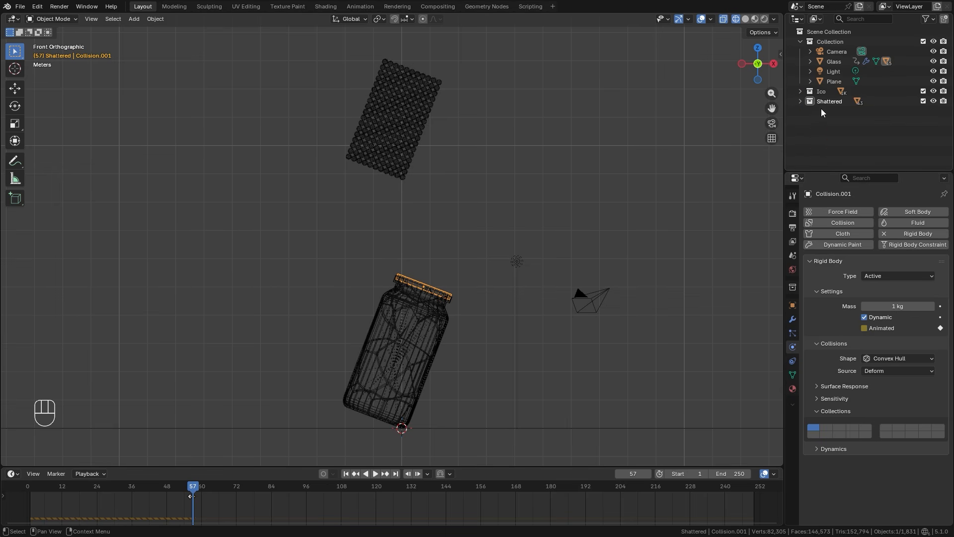
click(800, 101)
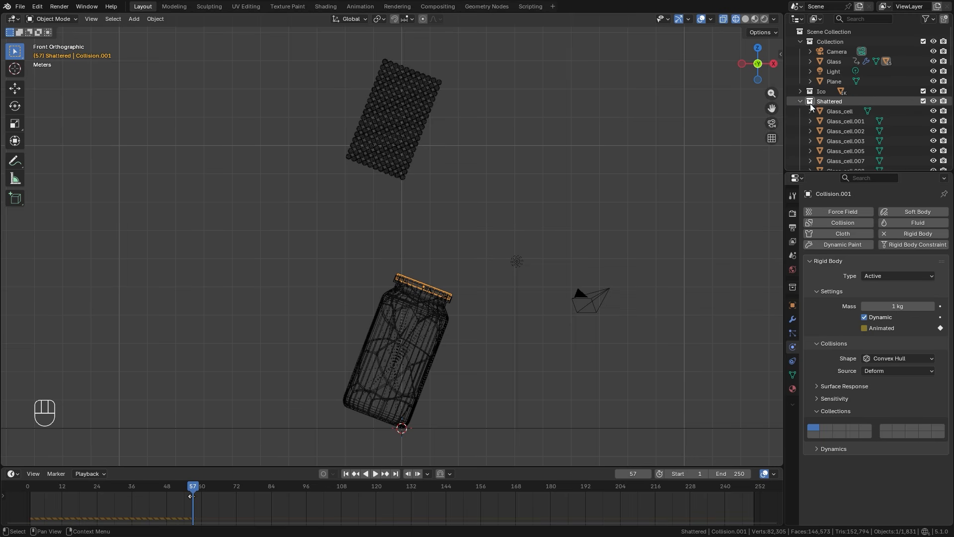
click(832, 102)
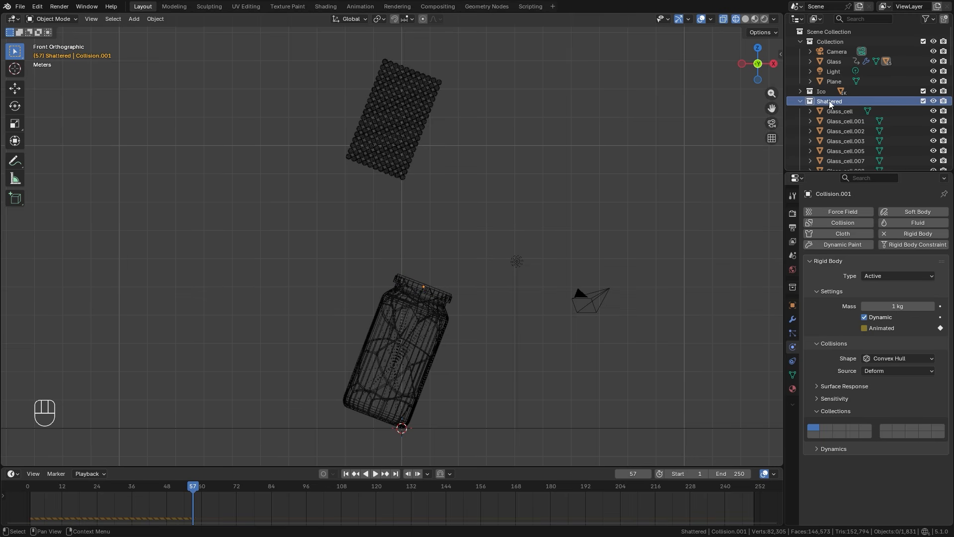
right_click(829, 101)
click(756, 102)
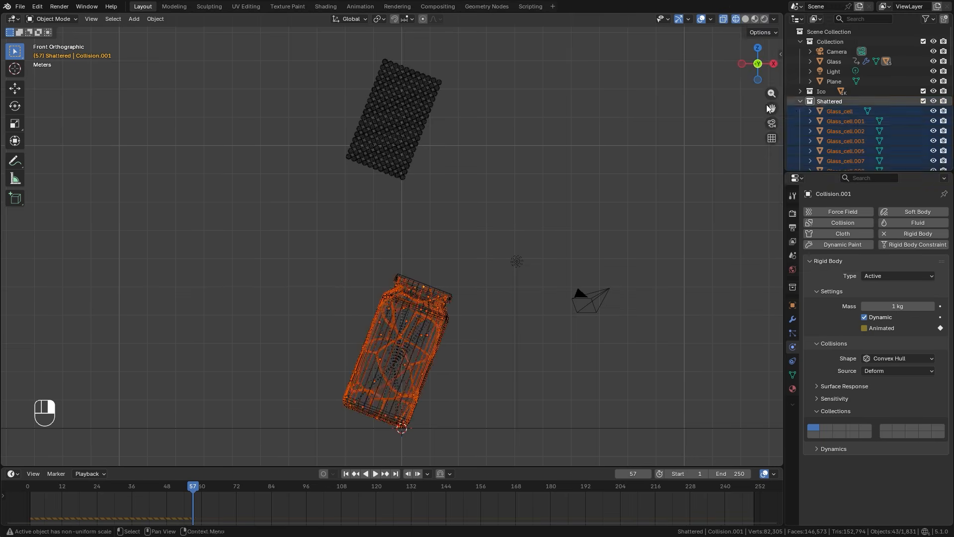
ctrl+click(842, 111)
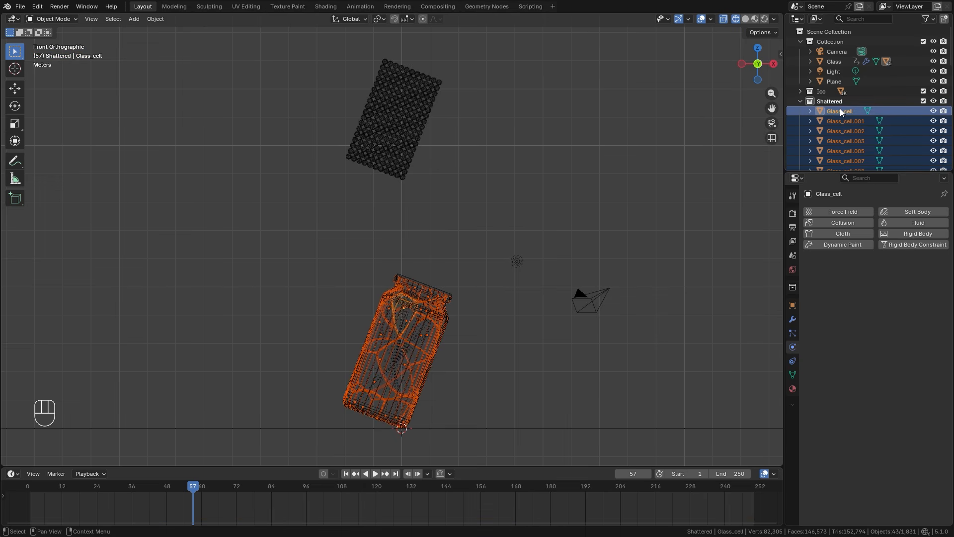
click(910, 234)
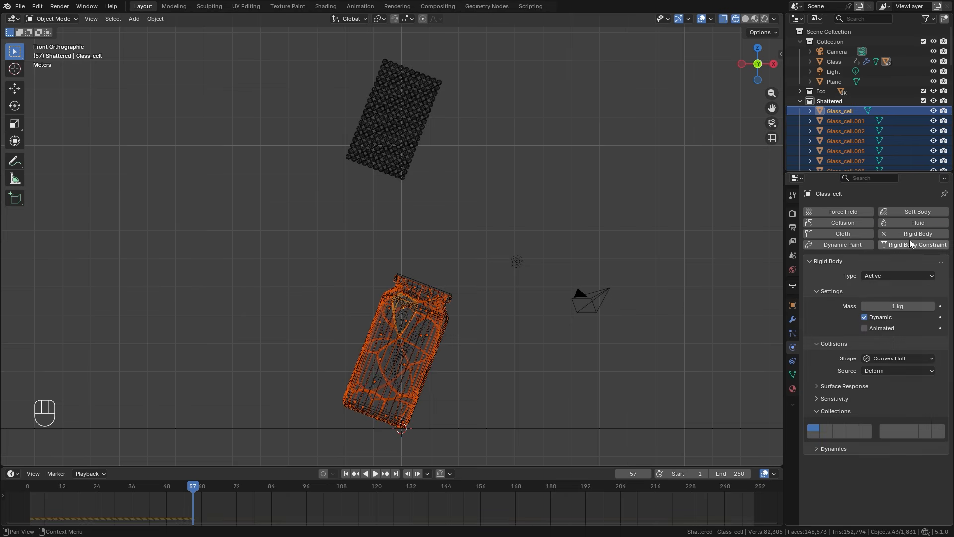
Set Glass_cell's rigid body collision shape to Mesh and its sensitivity margin to 0.01 m.
click(882, 358)
click(880, 436)
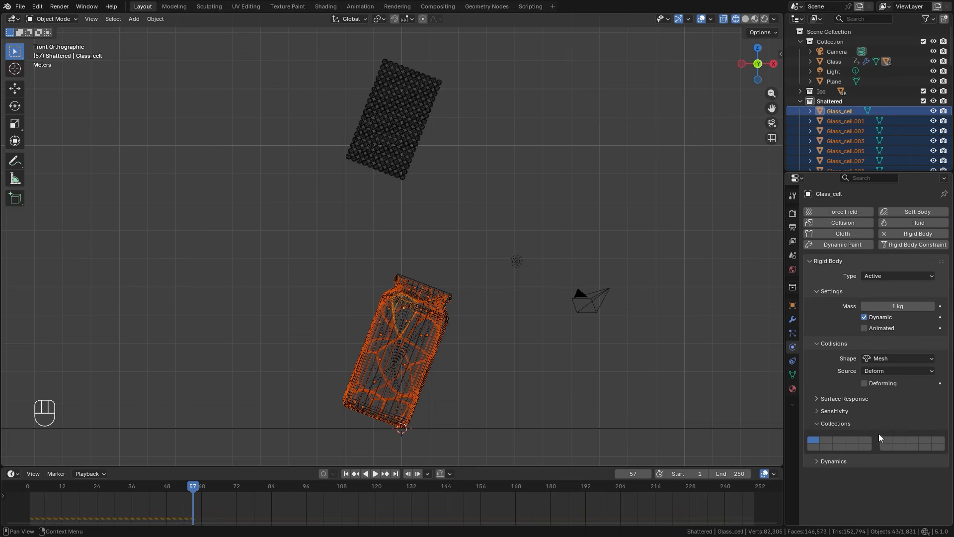
click(836, 411)
click(897, 426)
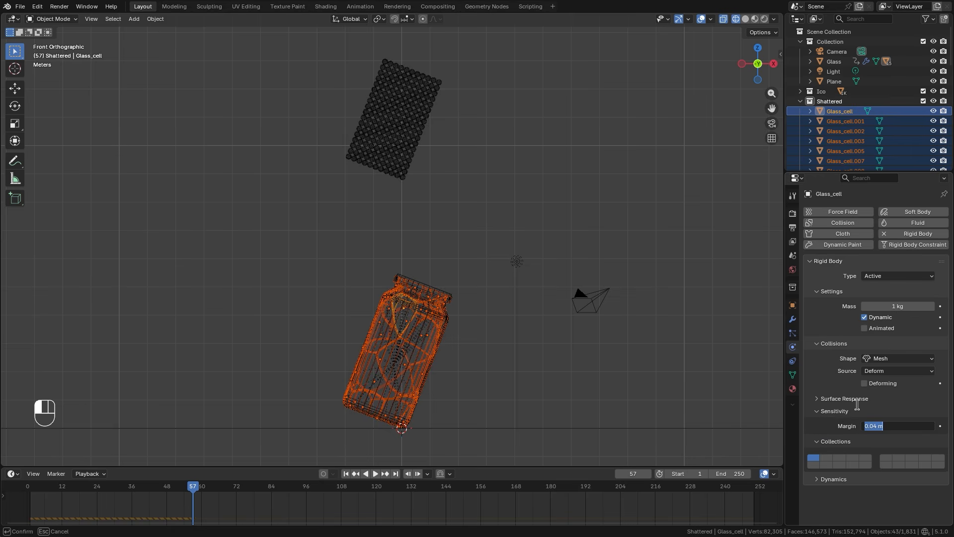
text(0.01)
key(Return)
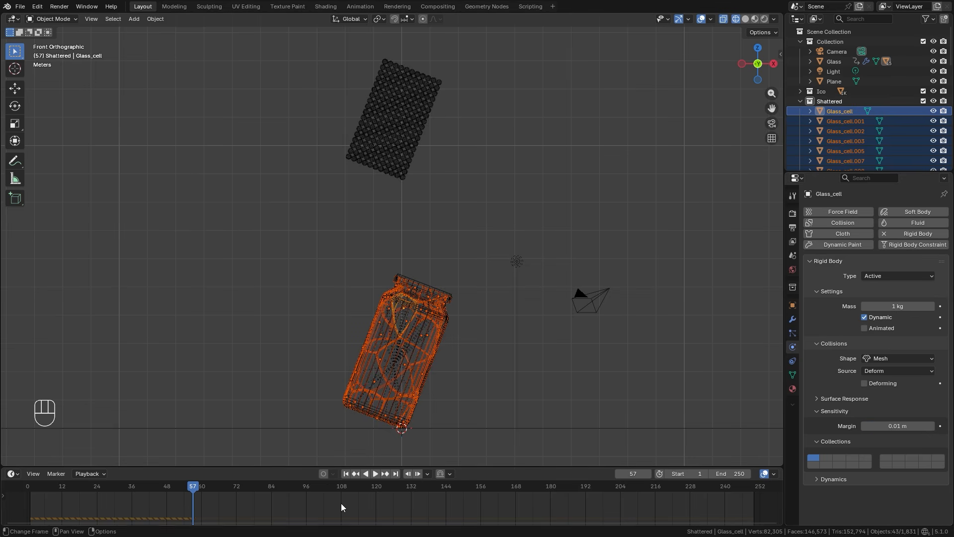
Keyframe Glass_cell's rigid body Animated setting as on at frame 56 and off at frame 57.
key(Left)
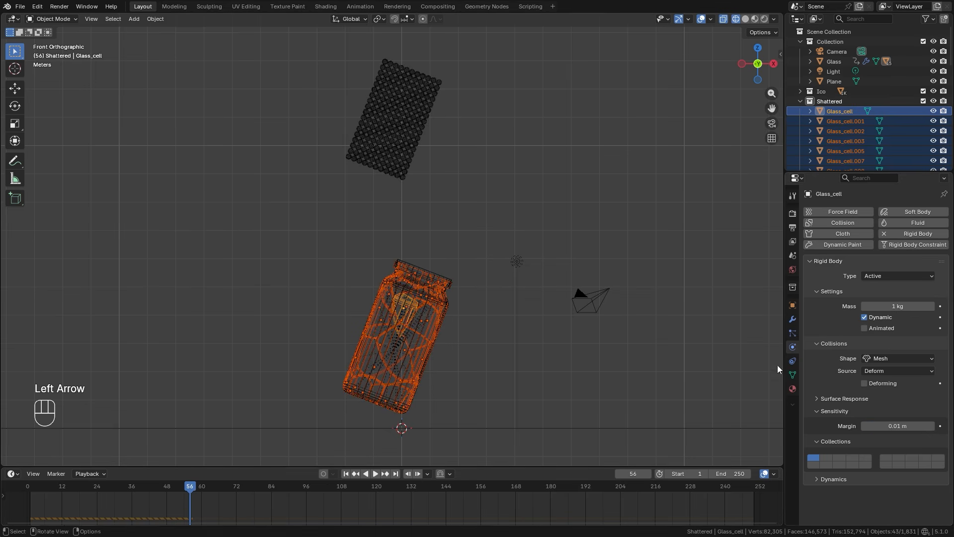
click(865, 328)
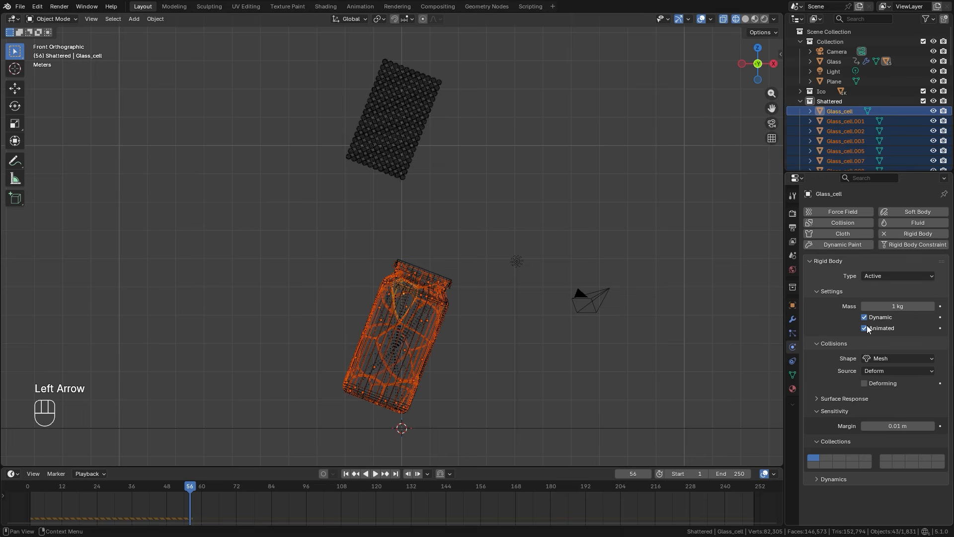
click(941, 328)
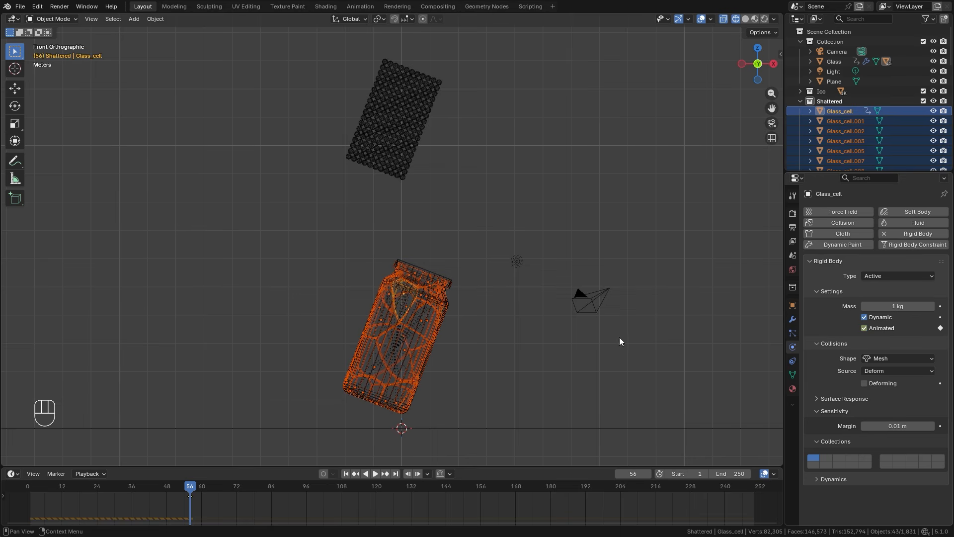
key(Right)
click(864, 329)
click(941, 328)
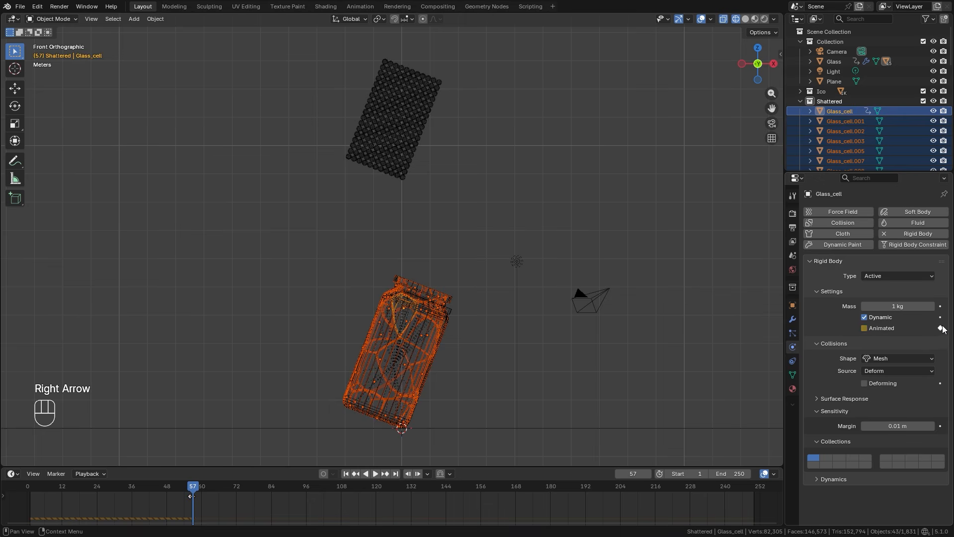
At frame 1, copy Glass_cell's rigid body settings to all selected shattered pieces with Copy from Active.
click(346, 474)
shift+middle_drag(499, 267, 499, 285)
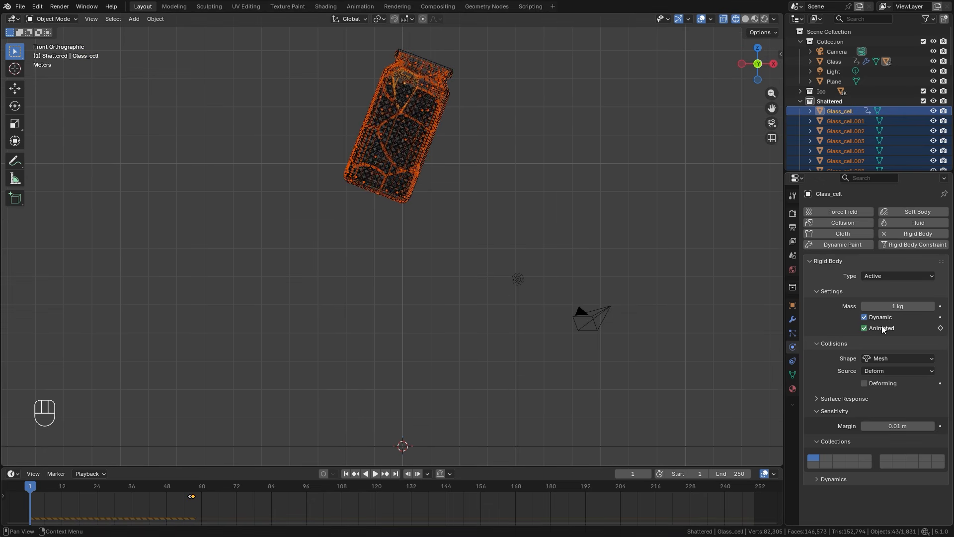
click(155, 19)
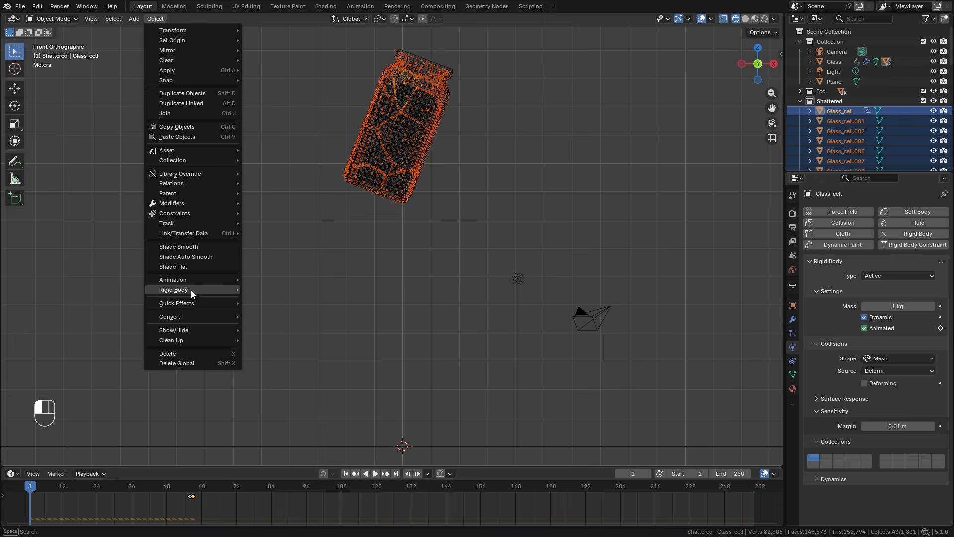
mouse_move(226, 289)
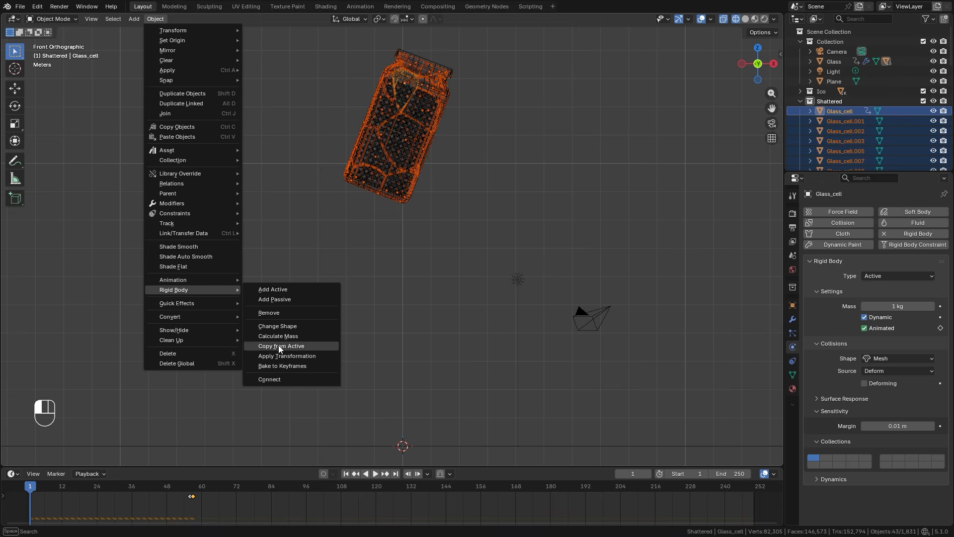
click(279, 347)
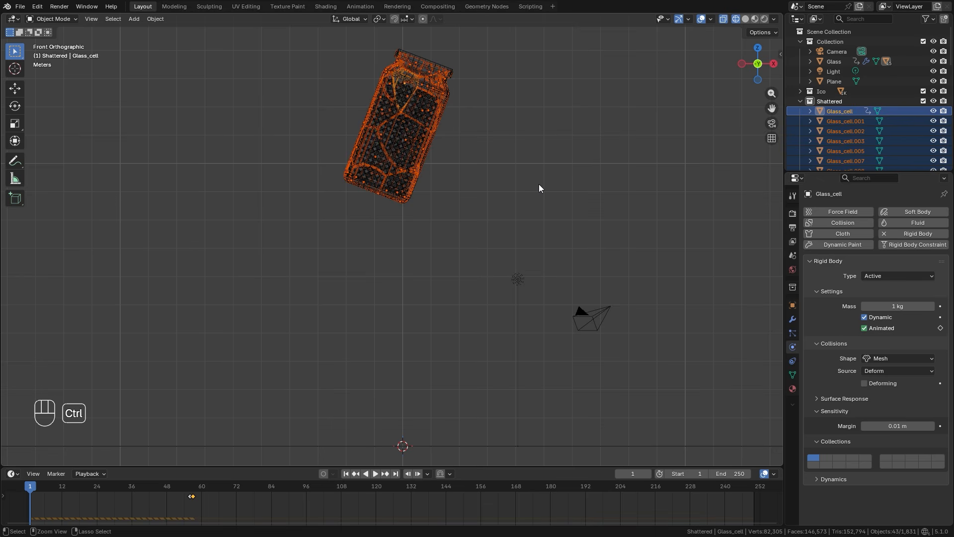
Link Glass_cell's animation data to all selected shattered pieces and check the settings on Glass_cell.003.
key(ctrl+l)
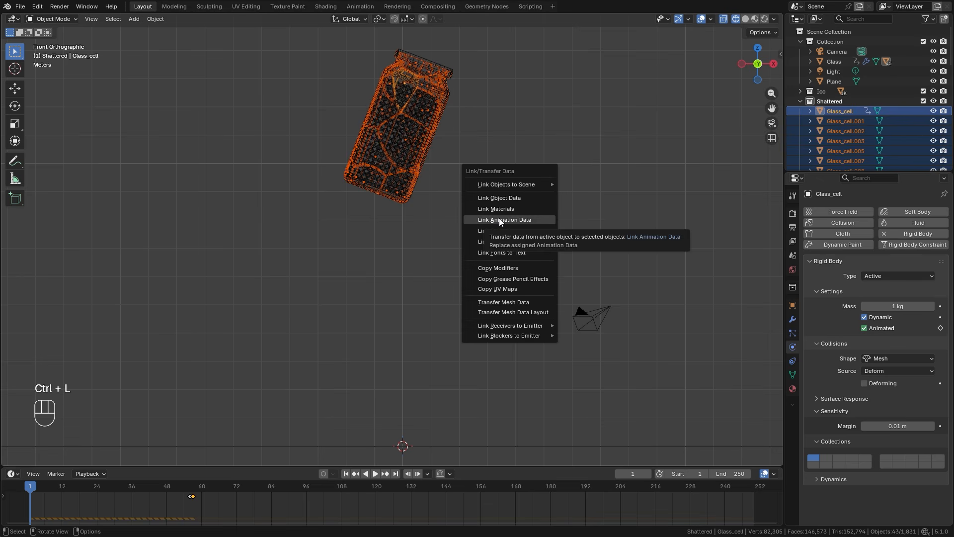
click(500, 220)
click(865, 142)
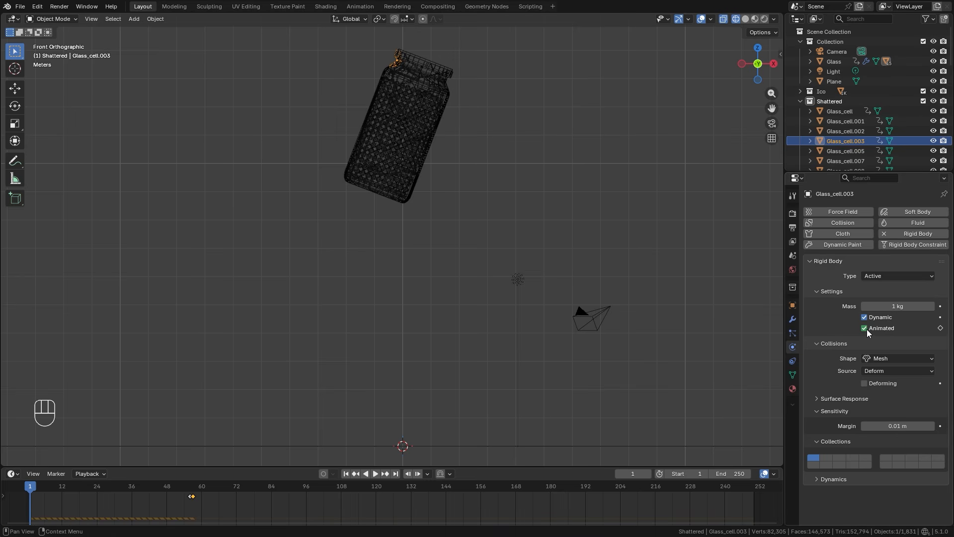
Keyframe Glass_cell's render visibility as off at frame 56 and on at frame 57, and check both frames.
click(844, 111)
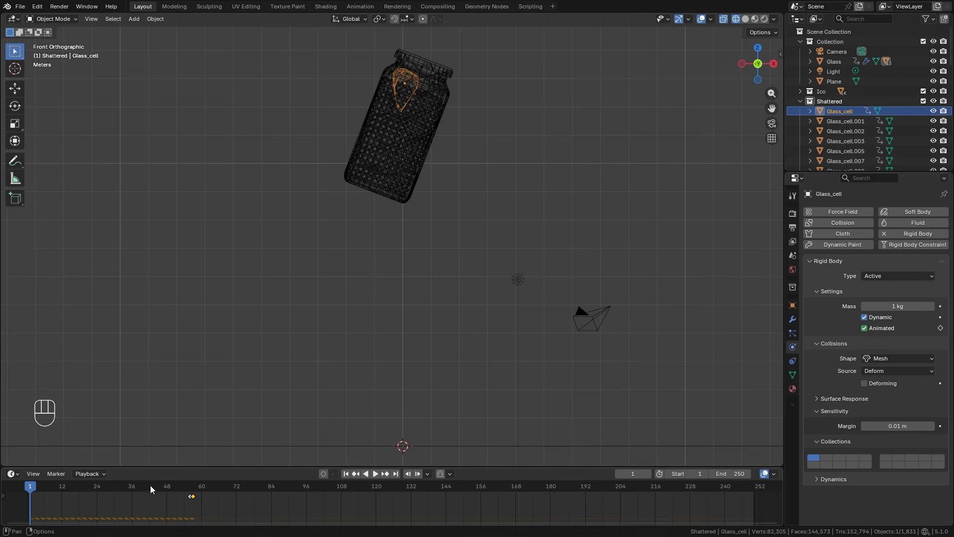
click(189, 490)
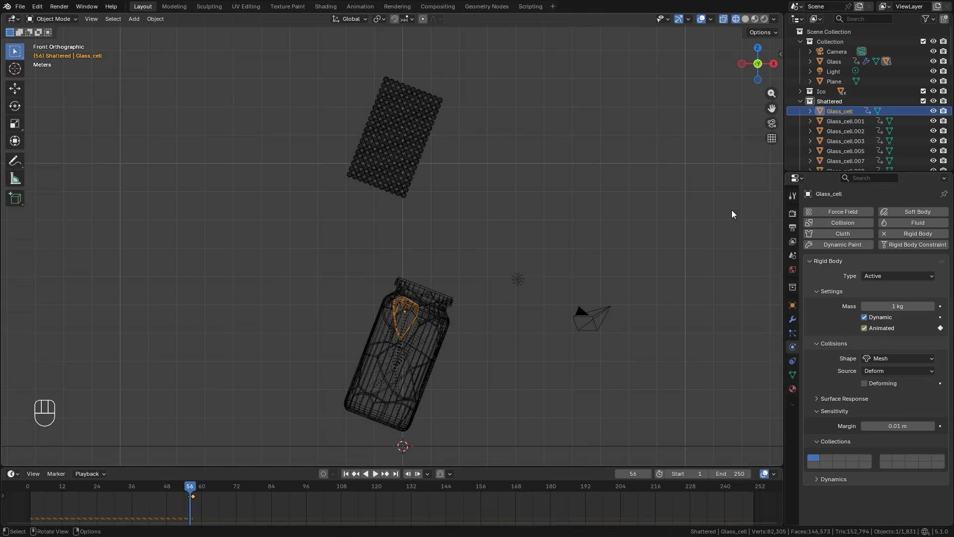
click(943, 111)
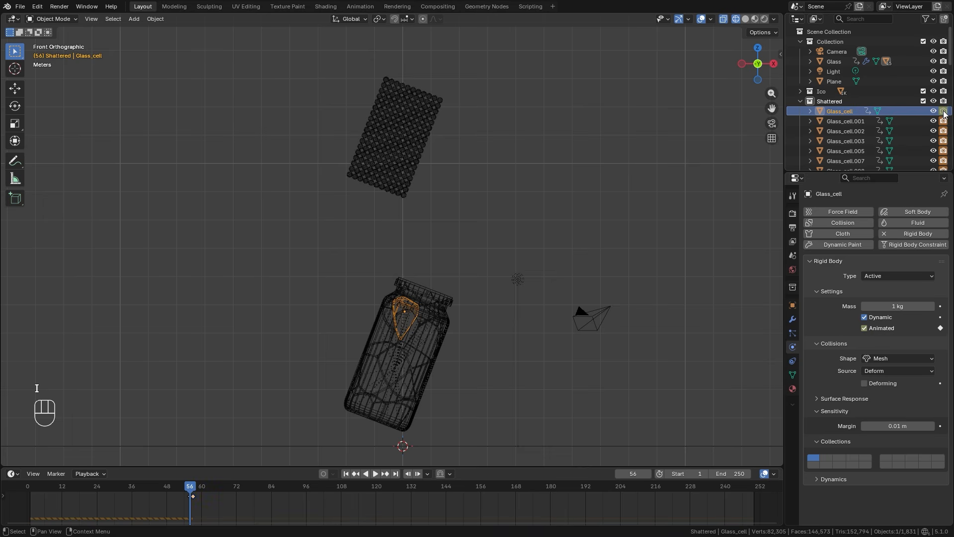
key(Right)
key(i)
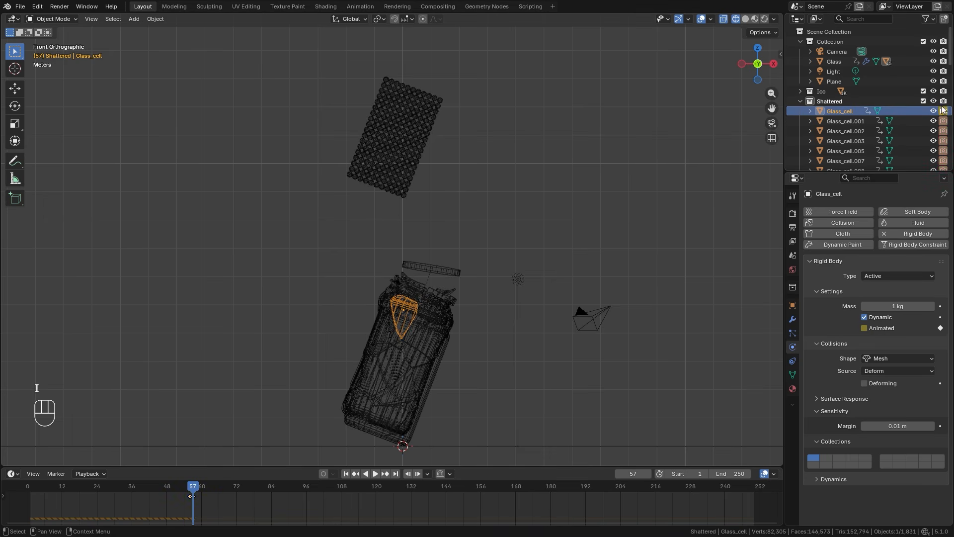
key(i)
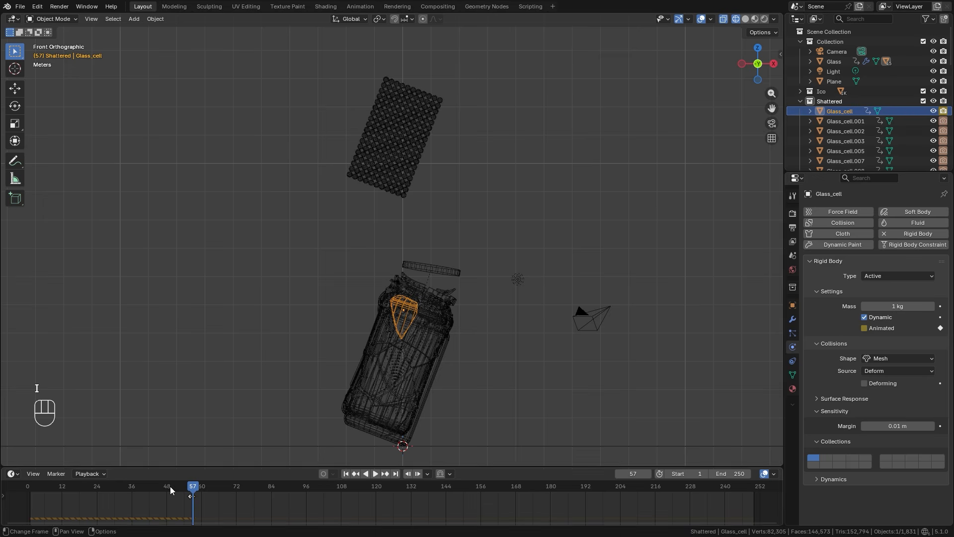
key(Left)
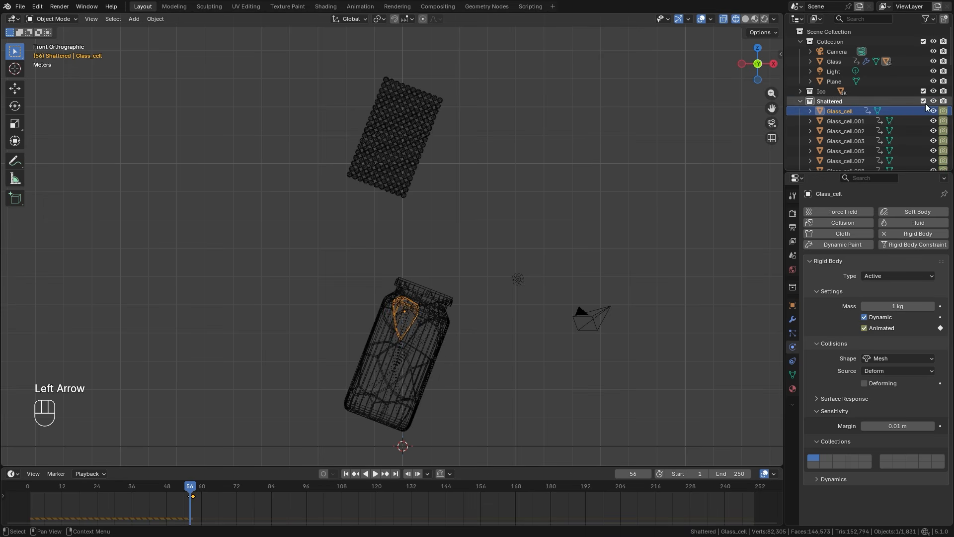
key(Right)
scroll(898, 122, down, 2)
click(810, 71)
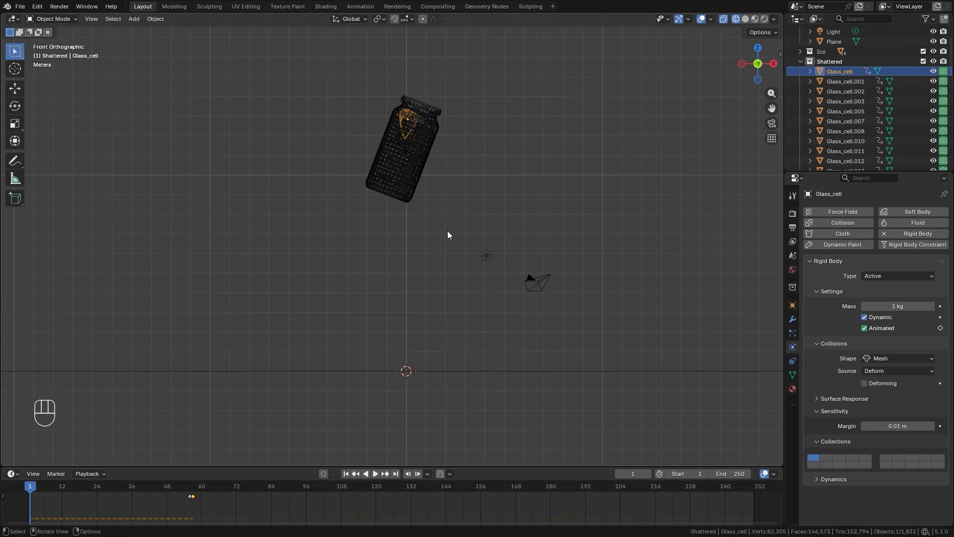
Play the simulation past the ground impact, inspect how the glass pieces shatter, and return to frame 1.
key(space)
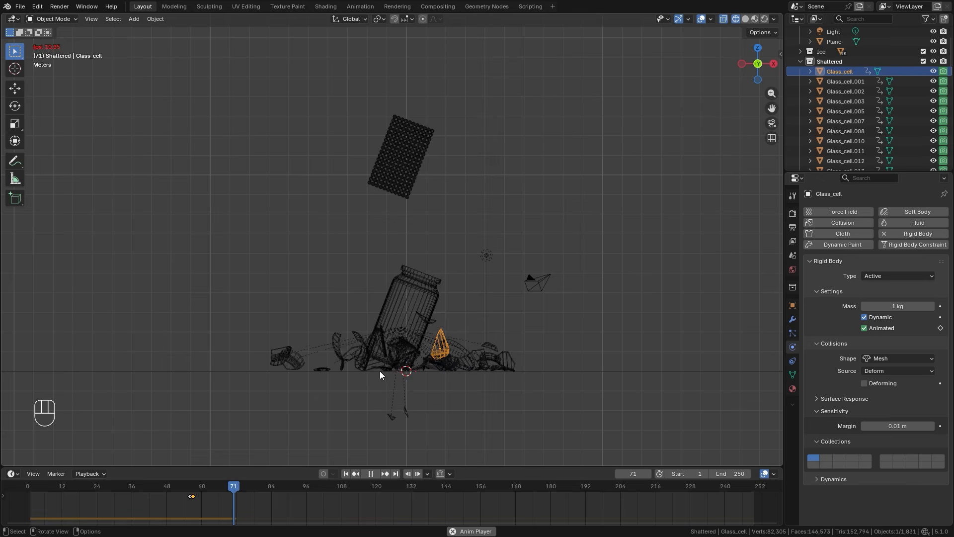
key(space)
middle_drag(577, 355, 391, 336)
key(z)
key(KP_1)
key(z)
click(248, 384)
click(346, 473)
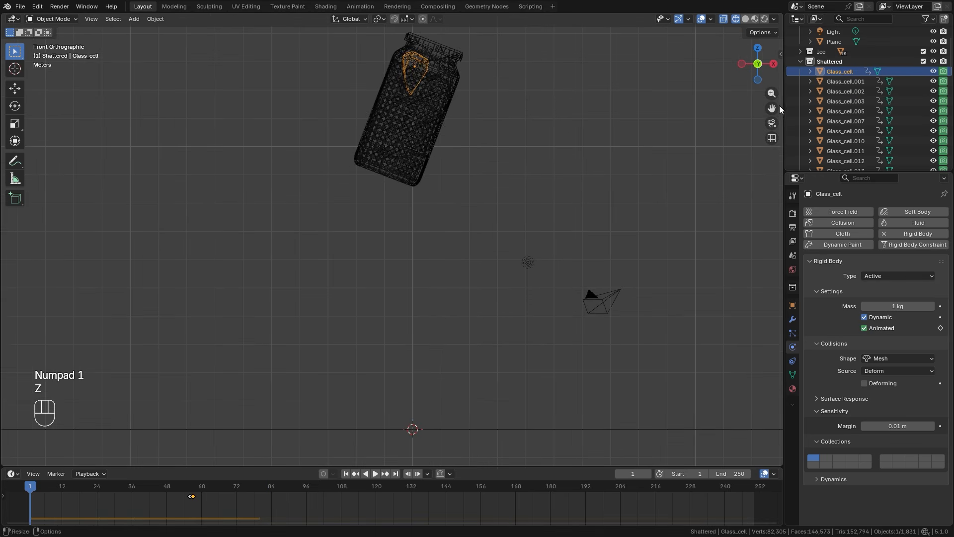
Select all the spheres in the Ico collection and make Icosphere.003 the active object.
click(800, 60)
click(799, 91)
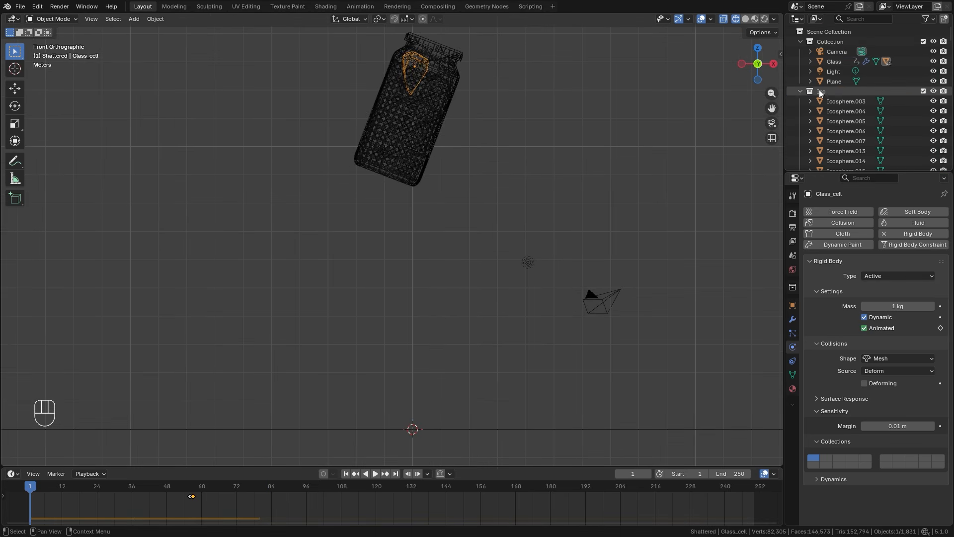
click(823, 92)
right_click(825, 92)
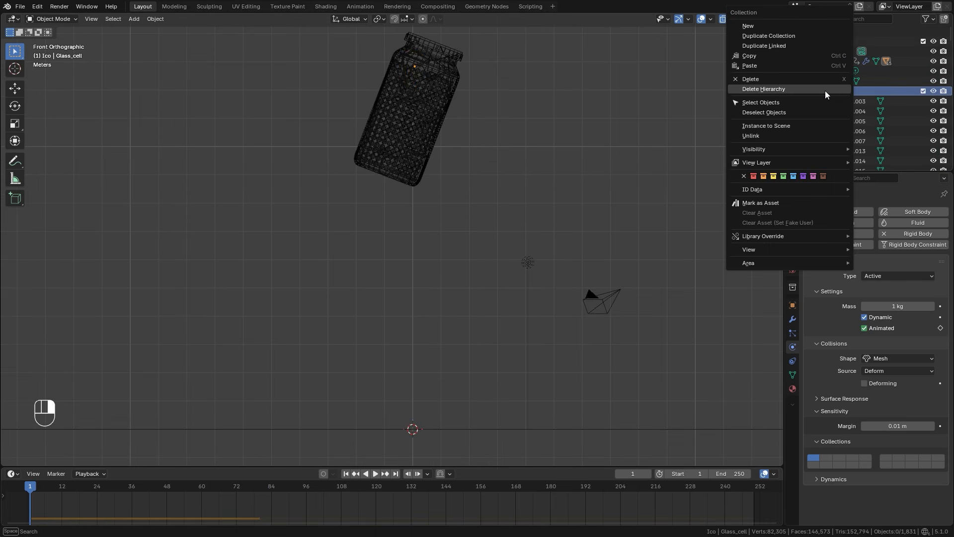
click(758, 102)
shift+scroll(480, 176, up, 3)
ctrl+scroll(480, 176, down, 2)
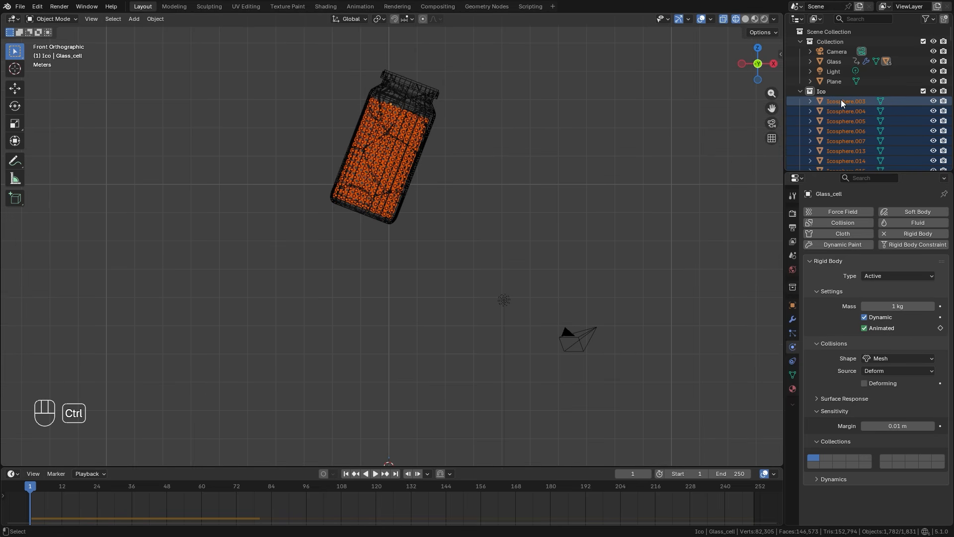
ctrl+click(841, 101)
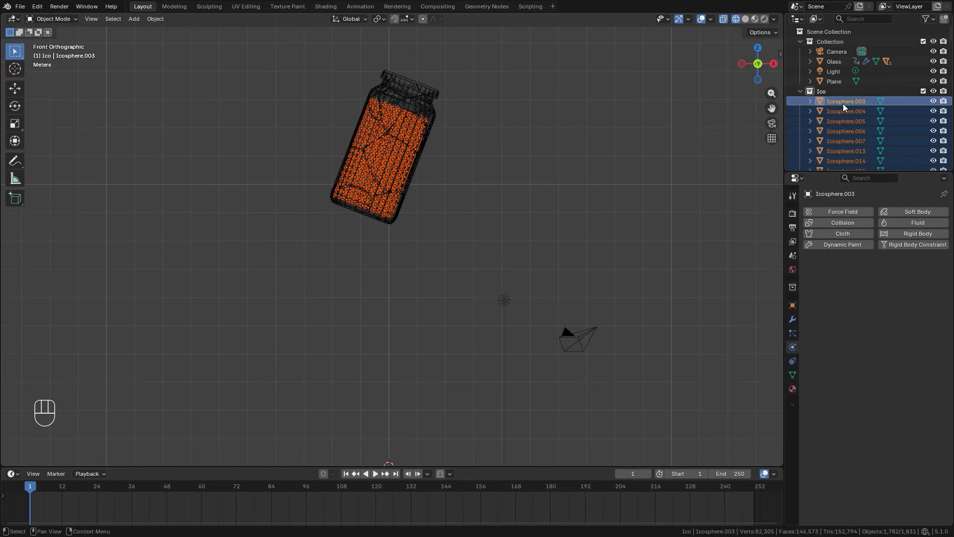
Give Icosphere.003 an active rigid body with a Sphere collision shape and copy its settings to all selected spheres.
click(912, 235)
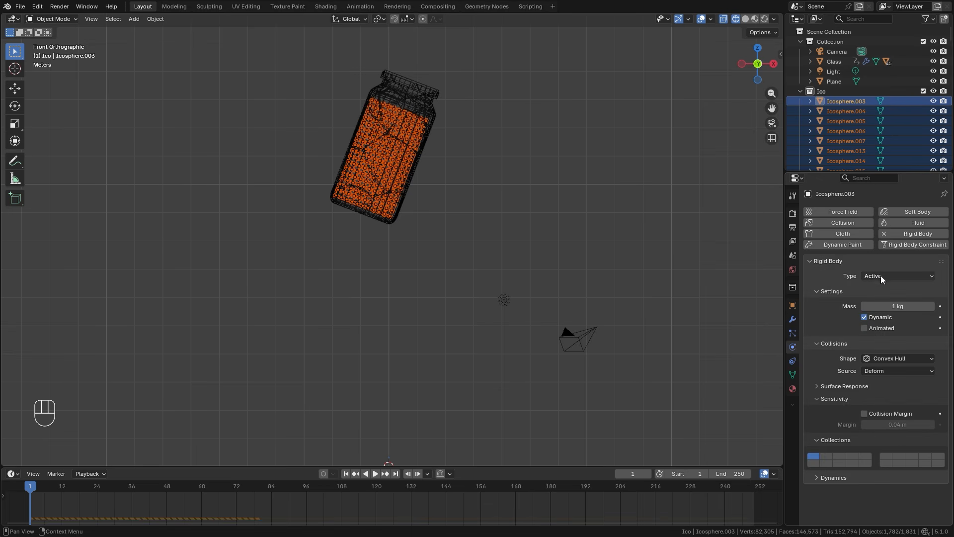
click(879, 357)
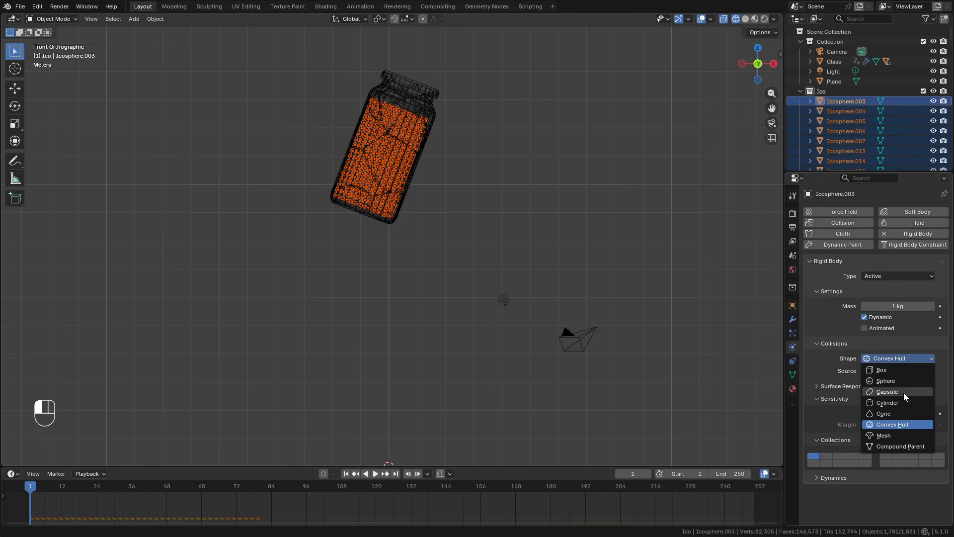
click(877, 381)
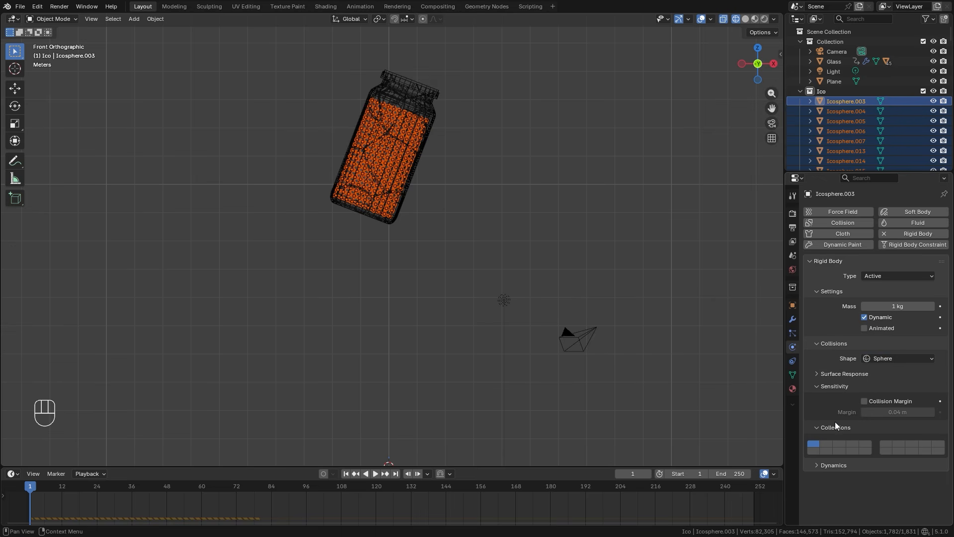
click(153, 19)
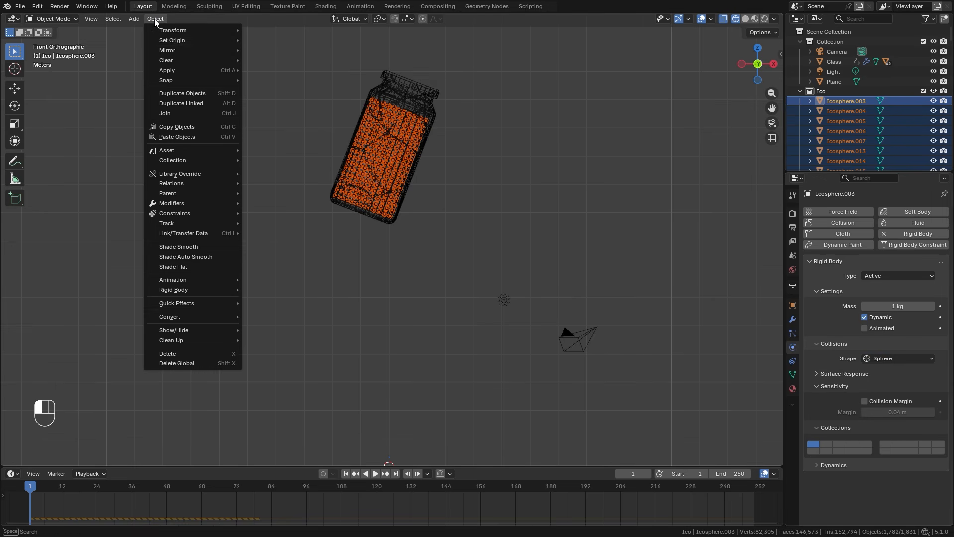
mouse_move(172, 289)
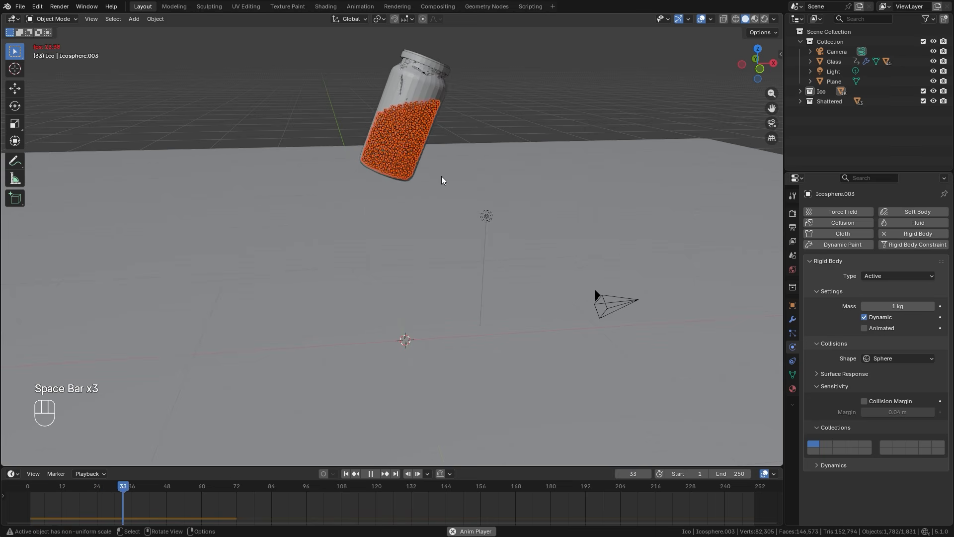
Pause the simulation at frame 54 and review the scene's Rigid Body World and Cache settings.
key(space)
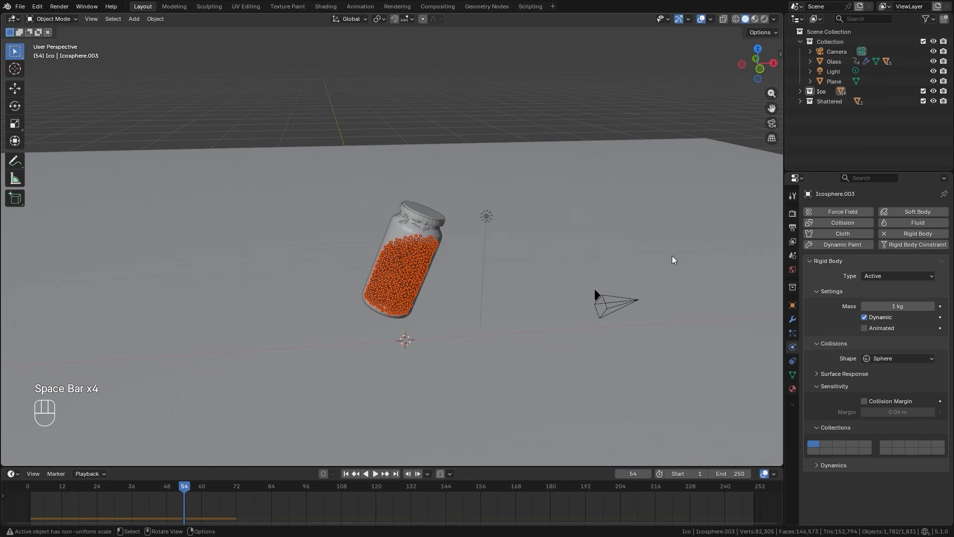
click(793, 255)
click(835, 355)
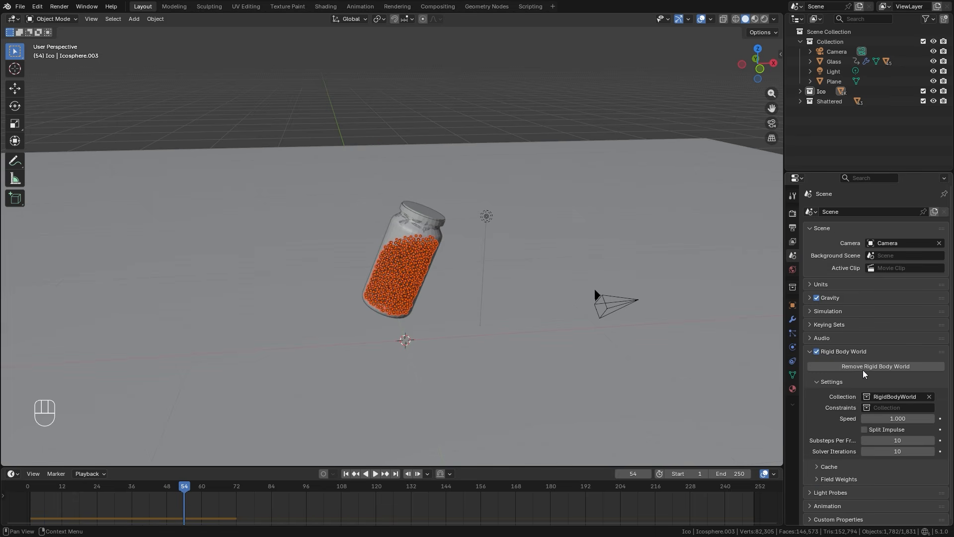
click(829, 466)
scroll(889, 427, down, 5)
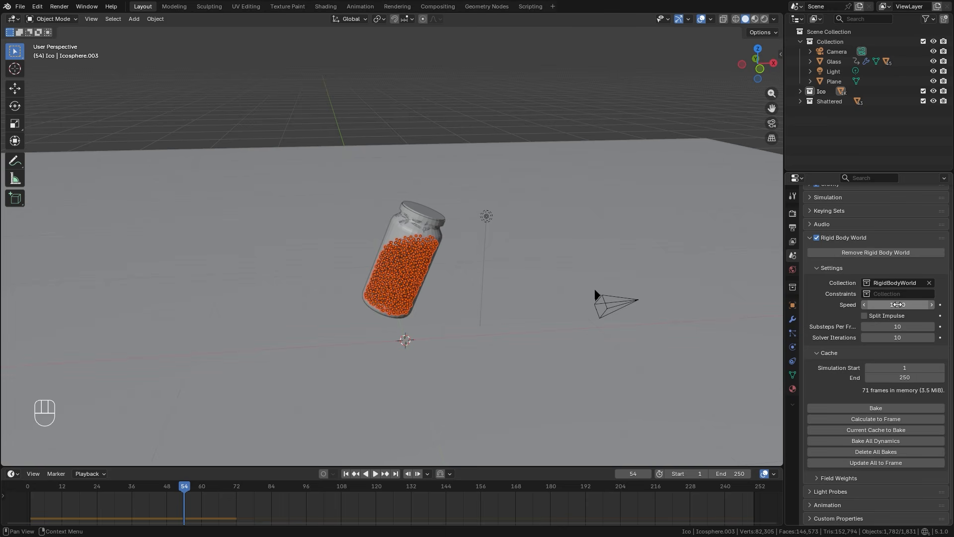
drag(180, 493, 184, 492)
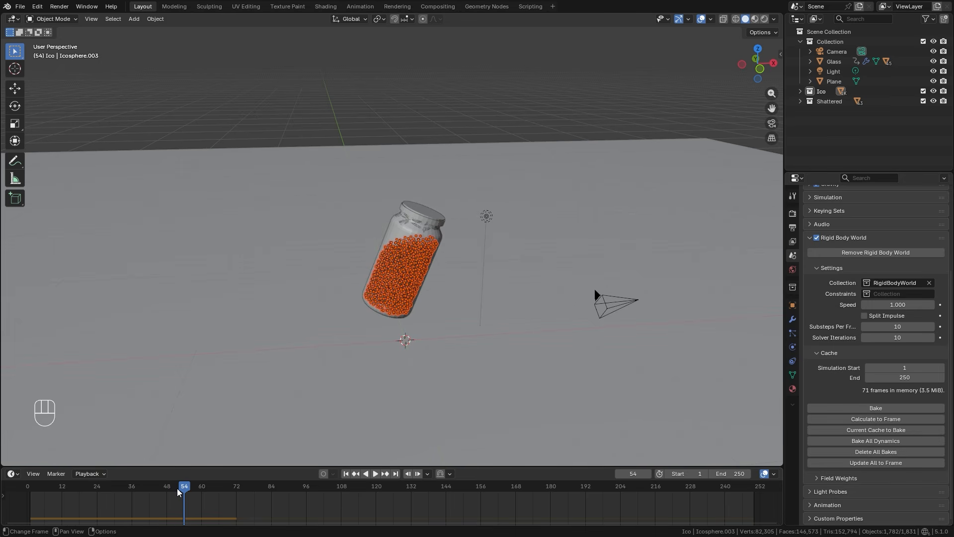
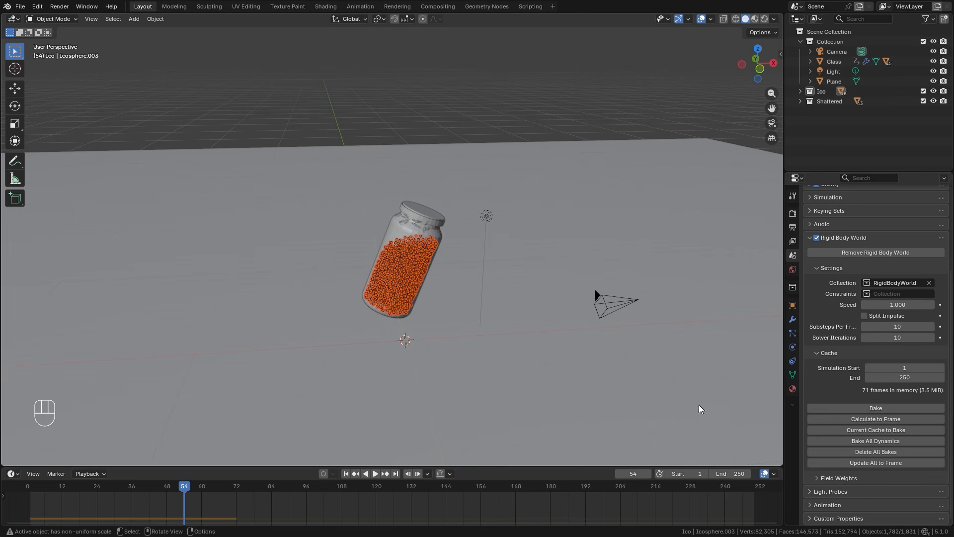
Save the project, bake the Rigid Body World cache for frames 1 to 250, and play back the baked shatter.
key(ctrl+s)
click(875, 408)
key(space)
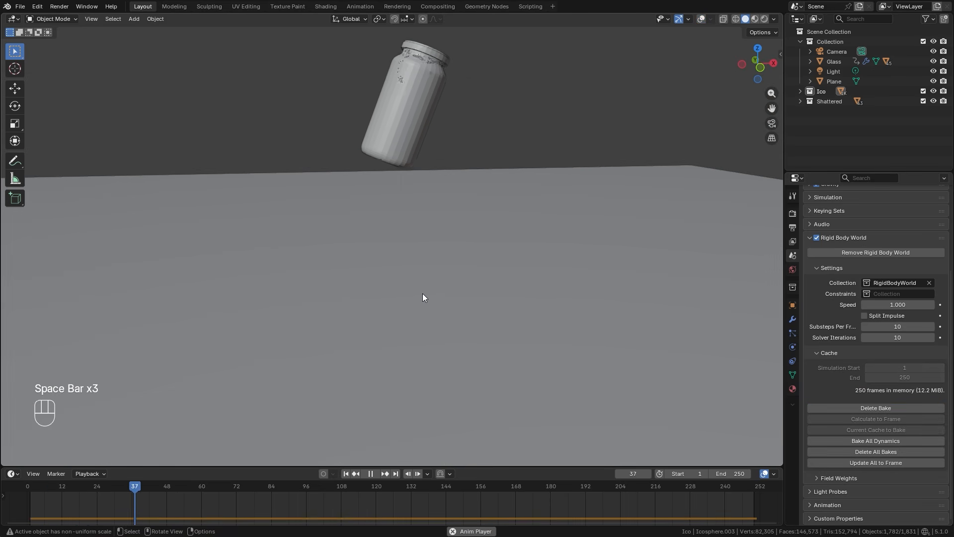
middle_drag(422, 297, 447, 316)
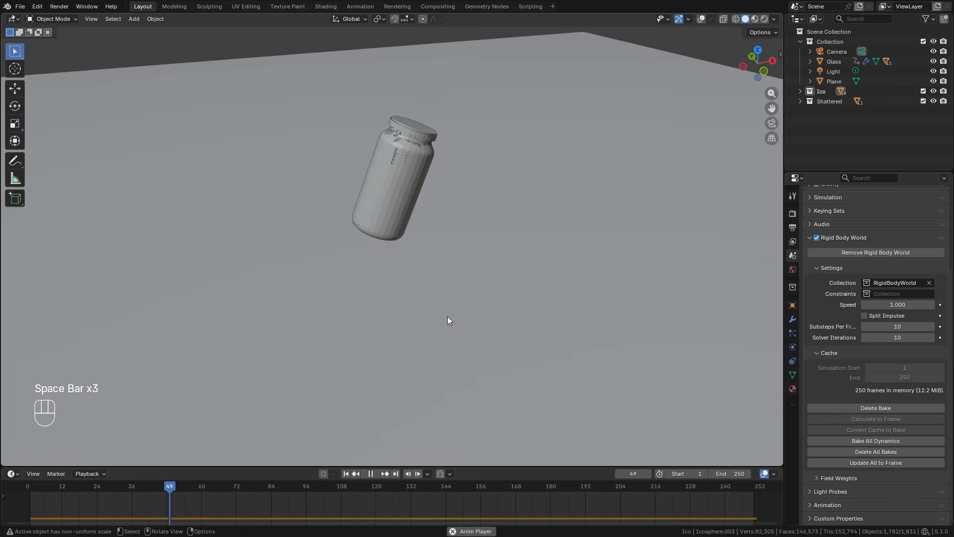
mouse_move(462, 303)
middle_down()
mouse_move(355, 274)
mouse_move(460, 291)
middle_up()
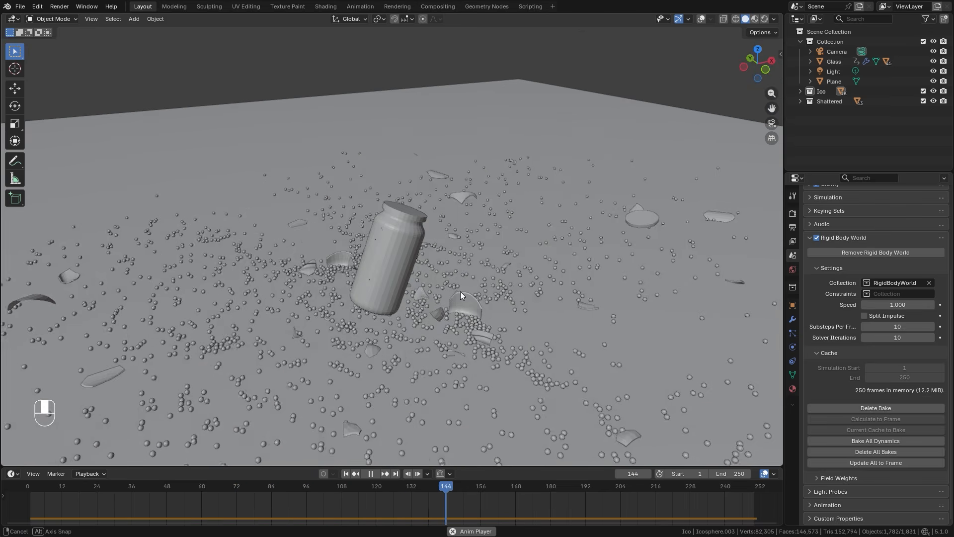
key(space)
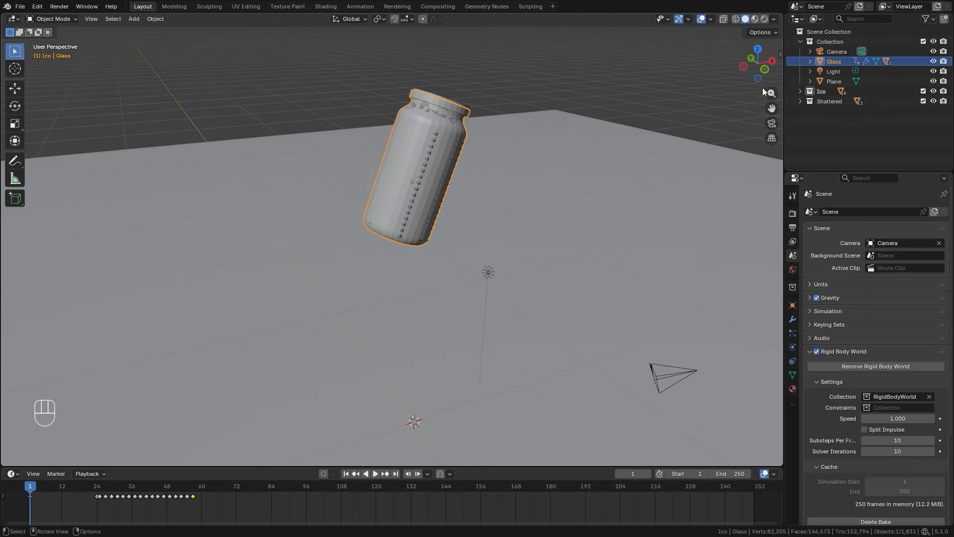
Hide the Collision object parented under Glass in the viewport.
click(810, 61)
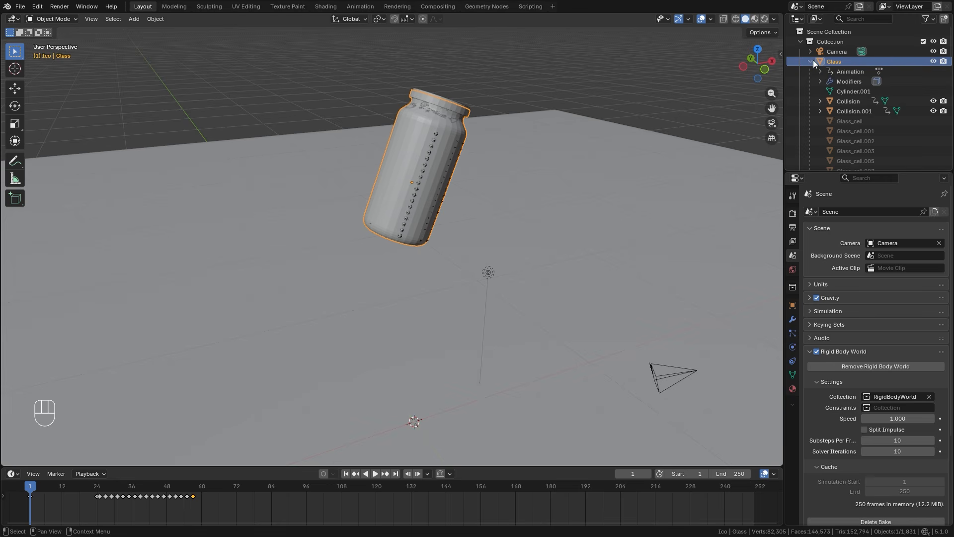
click(933, 100)
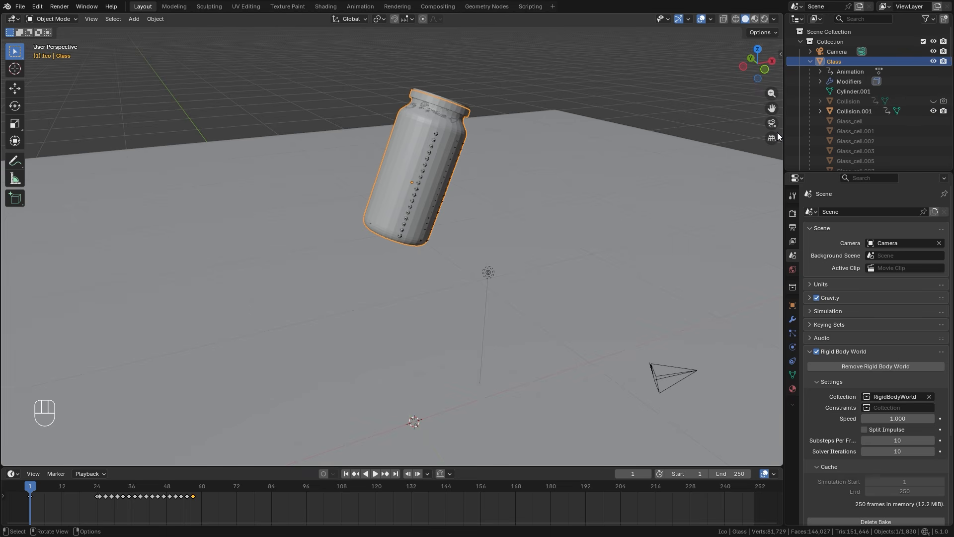
scroll(520, 296, up, 2)
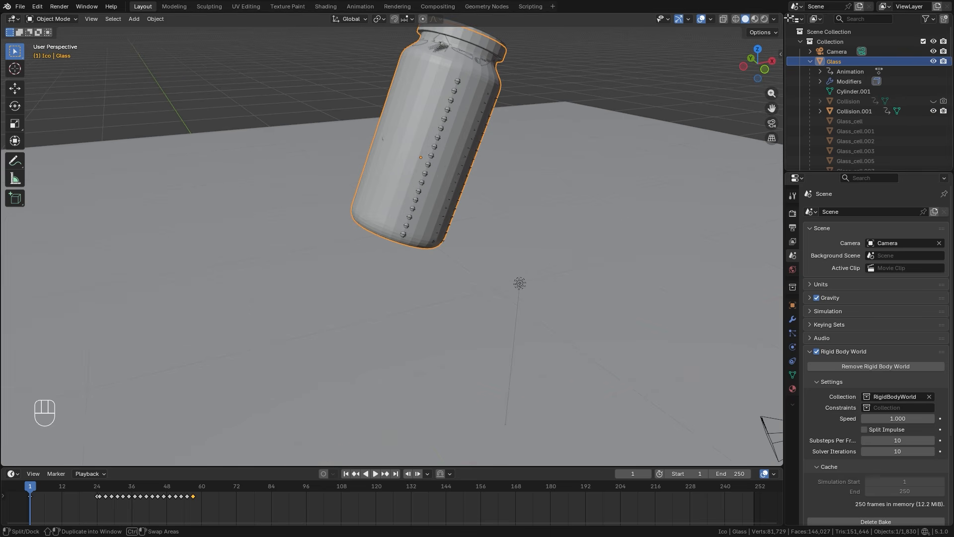
Split the 3D viewport into two side-by-side areas and turn the new one into a Shader Editor.
drag(779, 18, 420, 149)
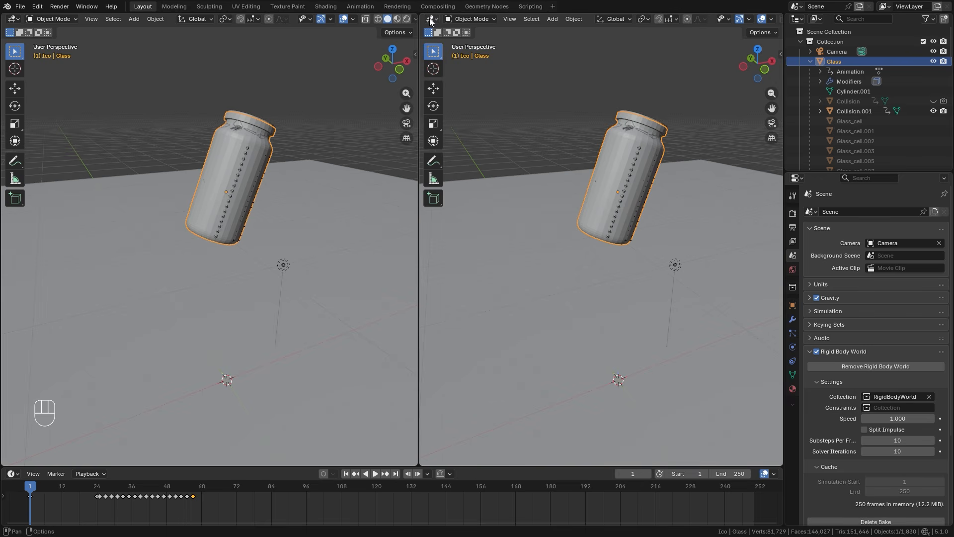
click(431, 18)
click(457, 100)
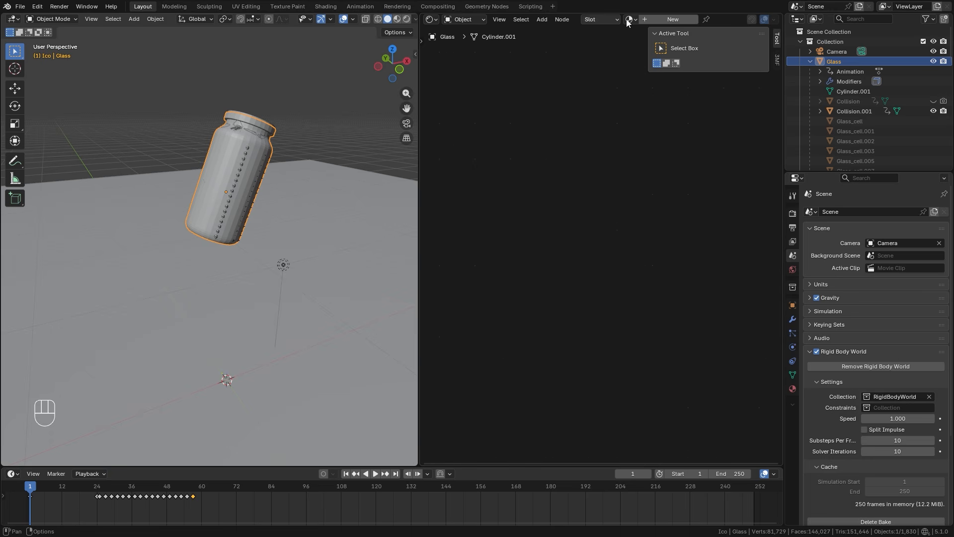
Create a new material on the Glass object and delete its Principled BSDF node.
click(656, 18)
scroll(544, 216, up, 2)
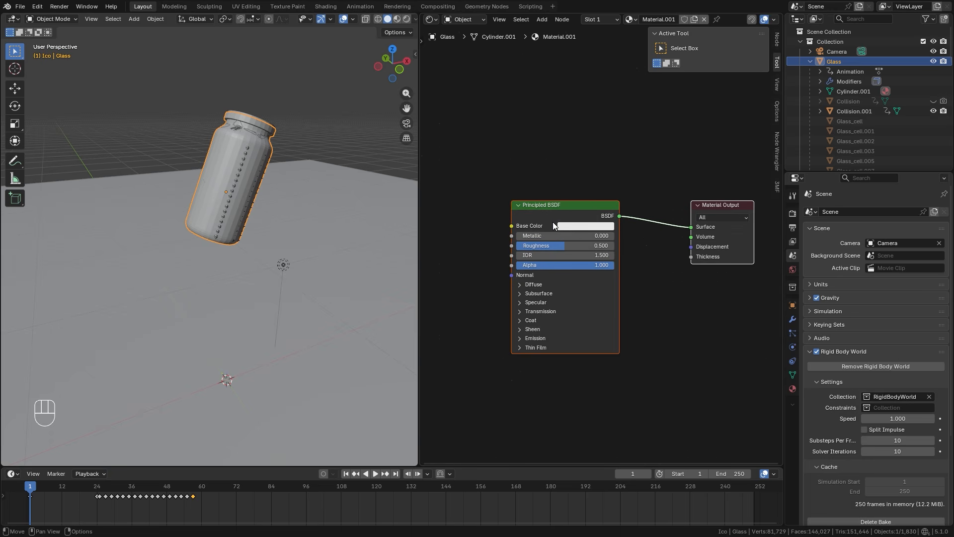
key(n)
click(578, 204)
key(x)
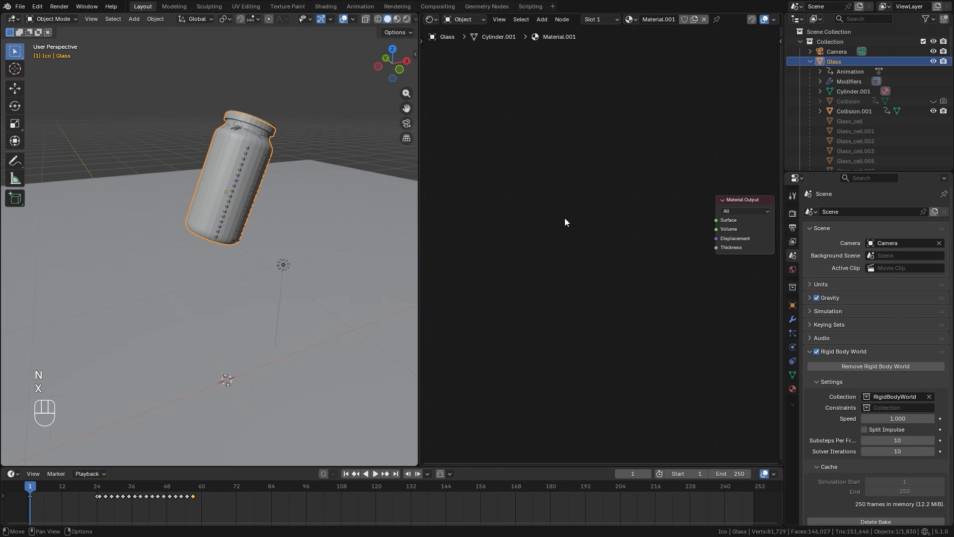
Add a Glass BSDF node and connect its BSDF output to the Surface input of the Material Output.
key(shift+a)
mouse_move(515, 254)
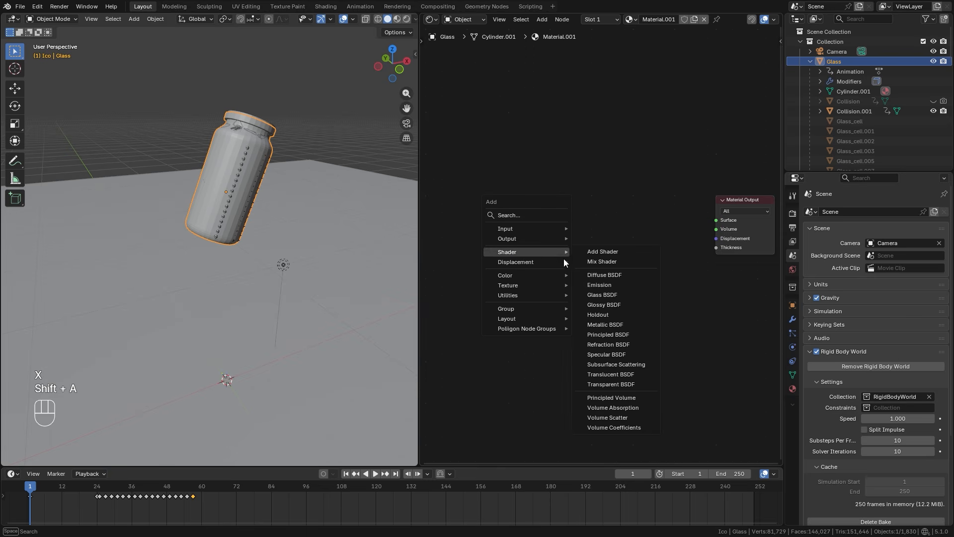
click(598, 295)
click(585, 203)
drag(568, 191, 712, 179)
drag(530, 189, 552, 197)
Set the World background color to an Environment Texture using reading_room_4k.hdr from the HDR folder.
middle_drag(286, 208, 250, 219)
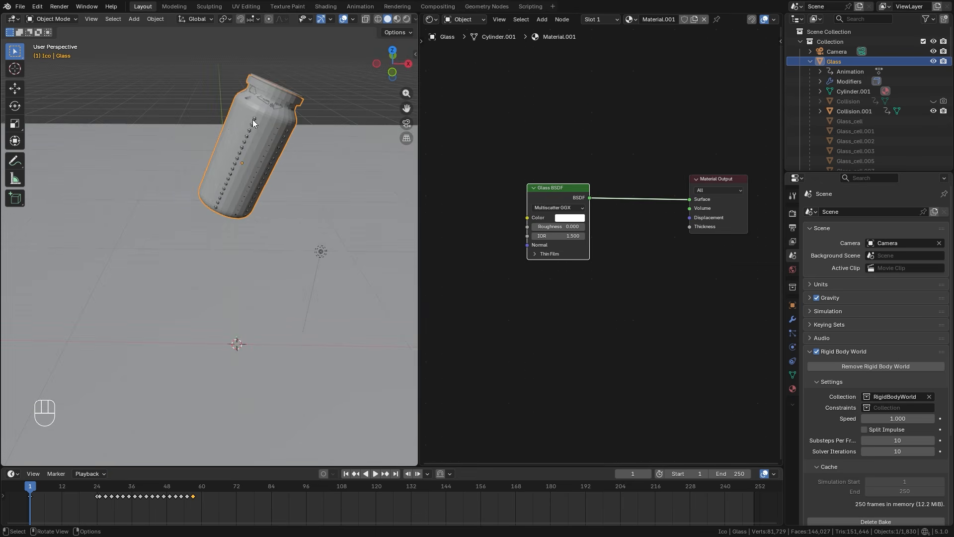
click(792, 268)
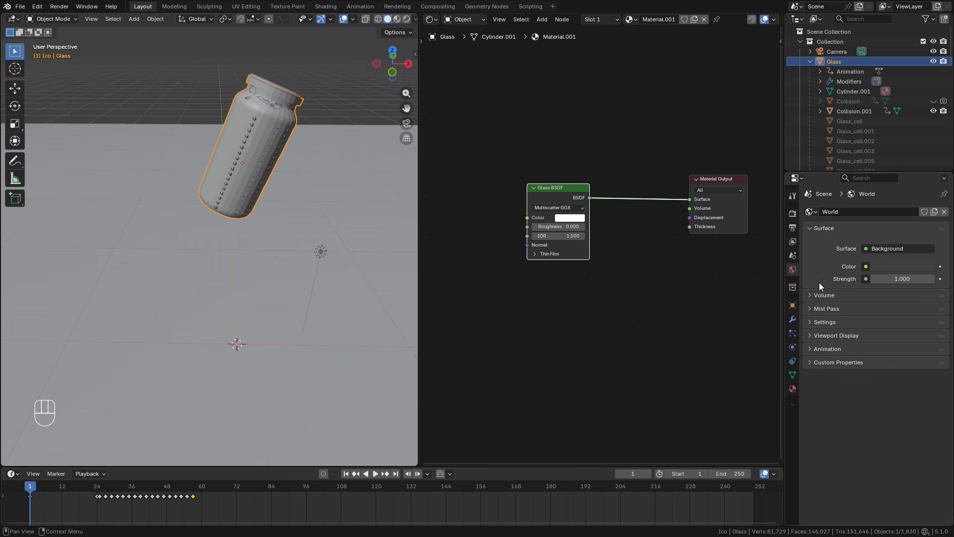
click(865, 267)
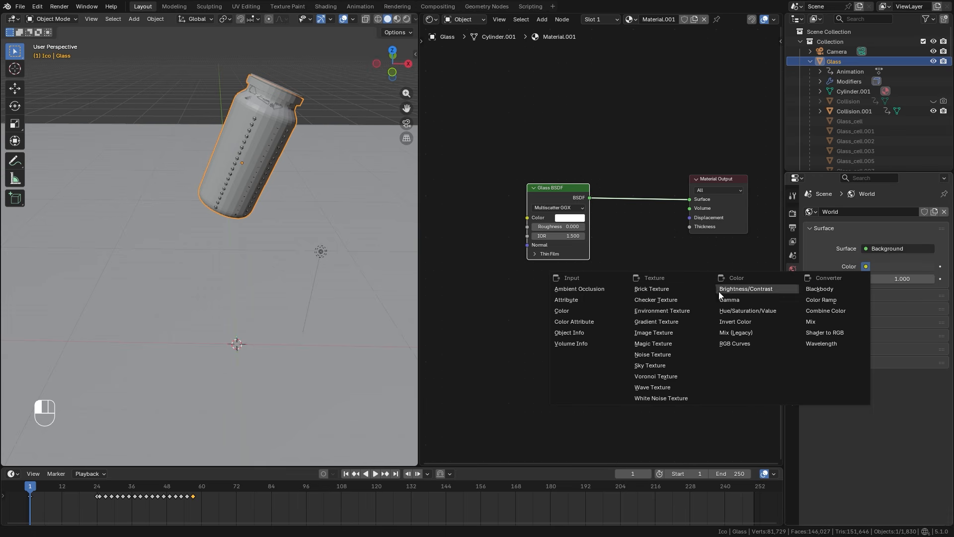
click(654, 311)
click(912, 279)
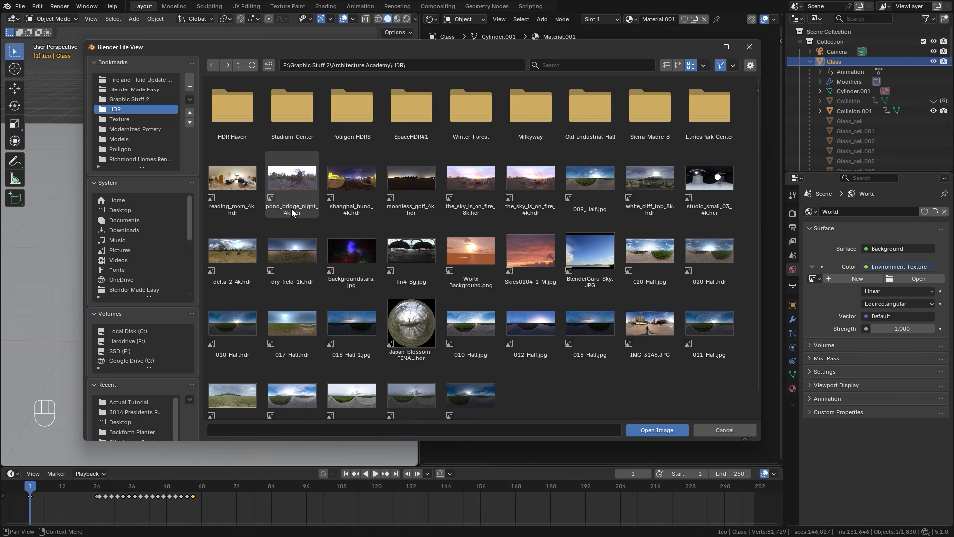
click(221, 191)
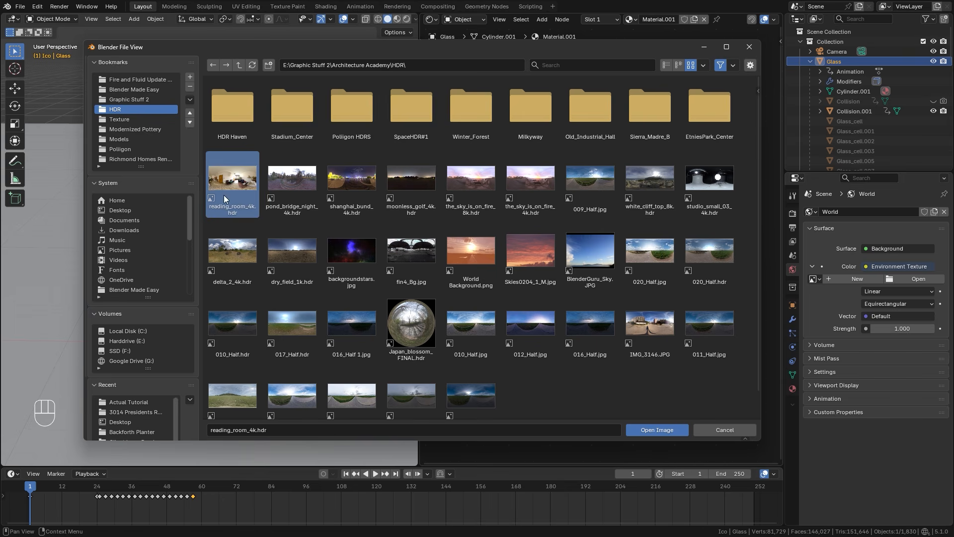
click(658, 430)
Switch the 3D viewport to Rendered shading and inspect the glass jar against the environment lighting.
key(z)
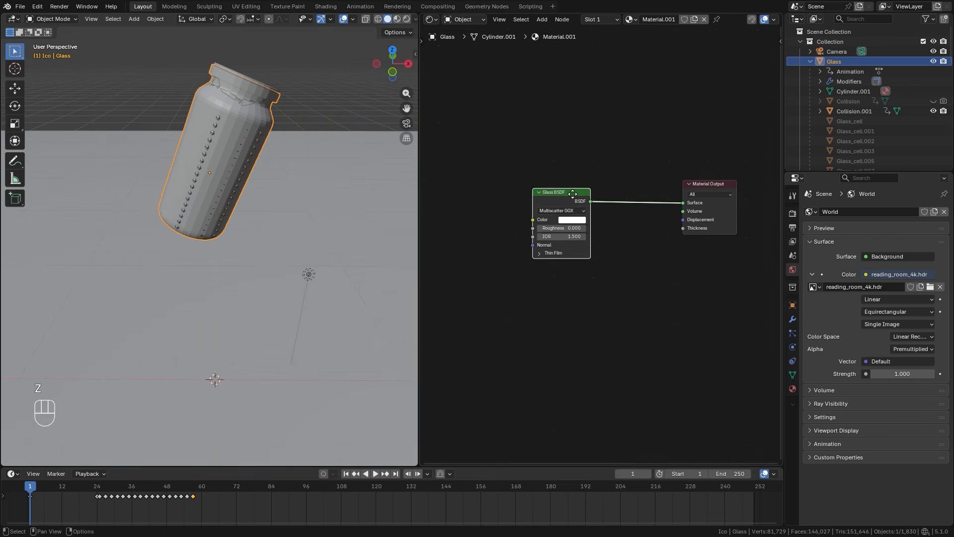
click(184, 200)
mouse_move(270, 155)
middle_down()
mouse_move(250, 167)
mouse_move(253, 213)
mouse_move(224, 228)
mouse_move(235, 199)
mouse_move(258, 189)
middle_up()
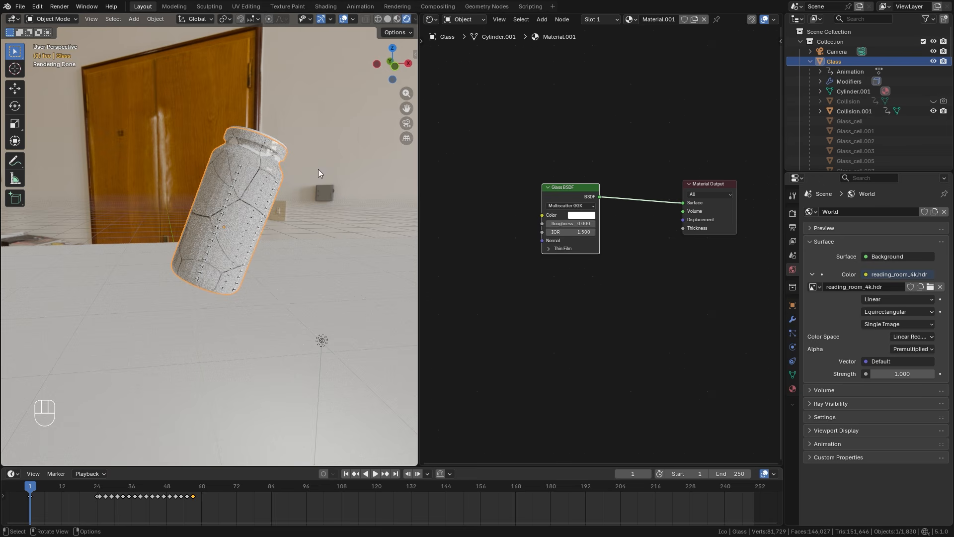
middle_drag(234, 204, 301, 216)
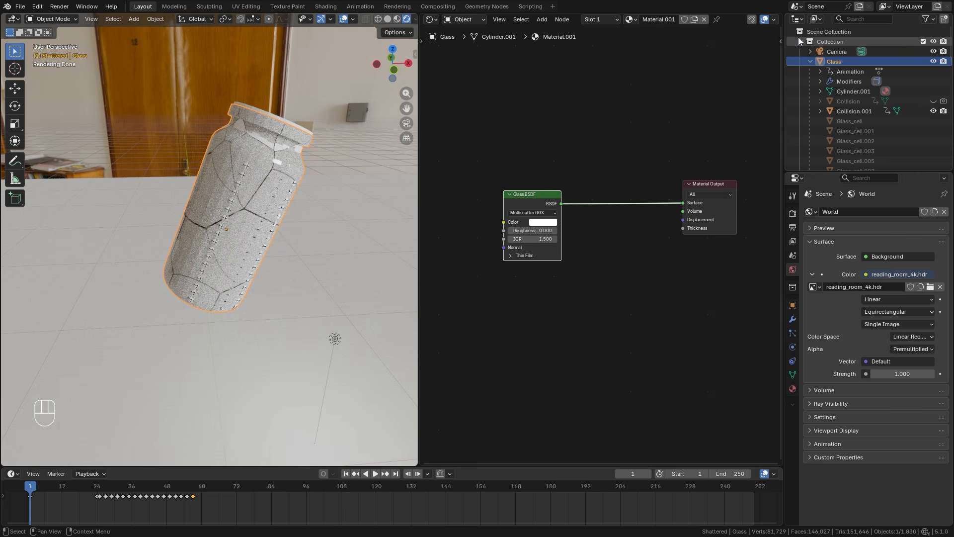
Select all objects in the Shattered collection and make Glass_cell the active object.
click(799, 40)
click(828, 61)
right_click(824, 61)
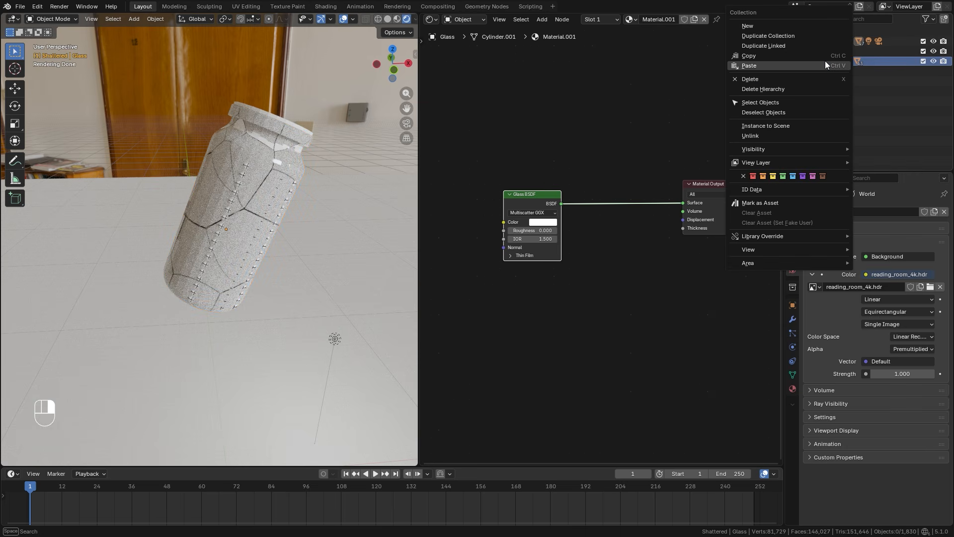
click(754, 102)
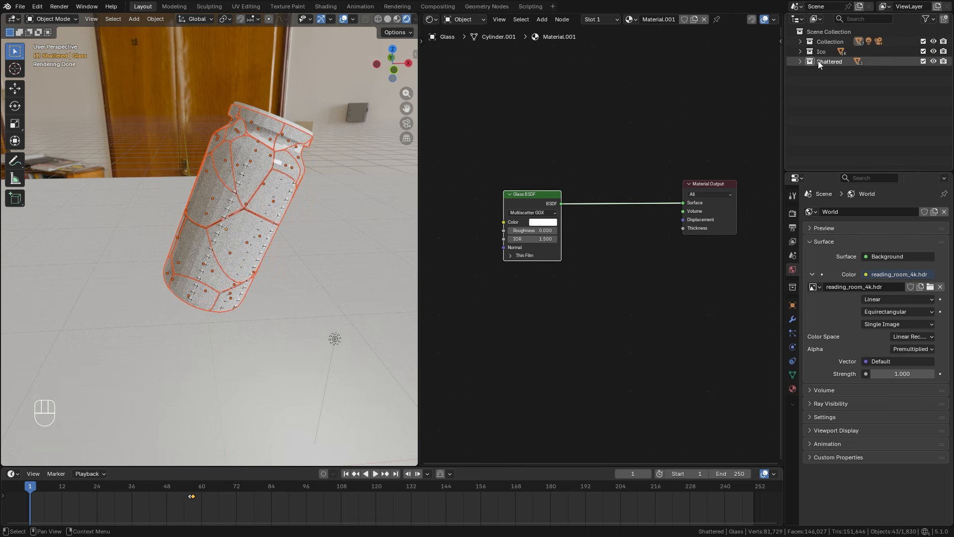
click(800, 61)
ctrl+click(836, 71)
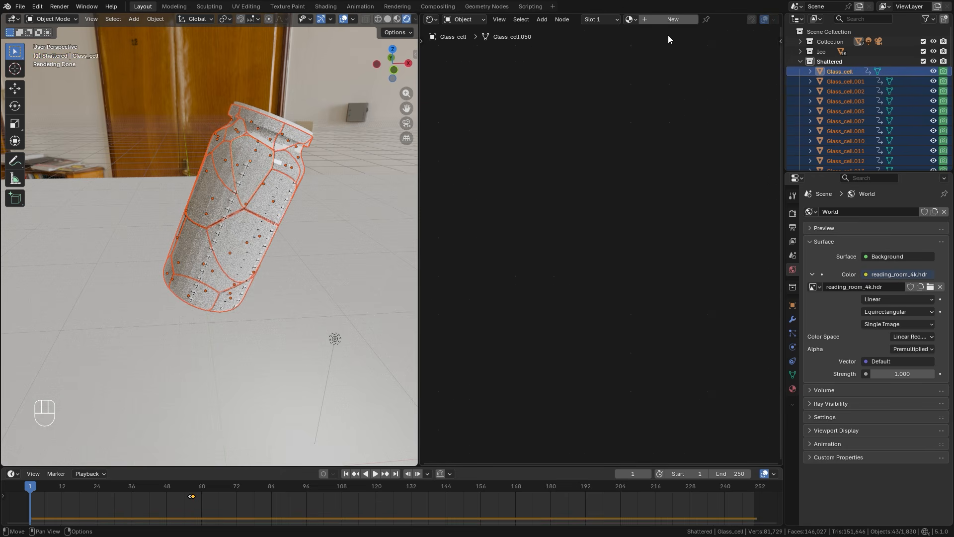
Assign Material.001 to Glass_cell and link its material to all the selected shattered pieces.
click(630, 20)
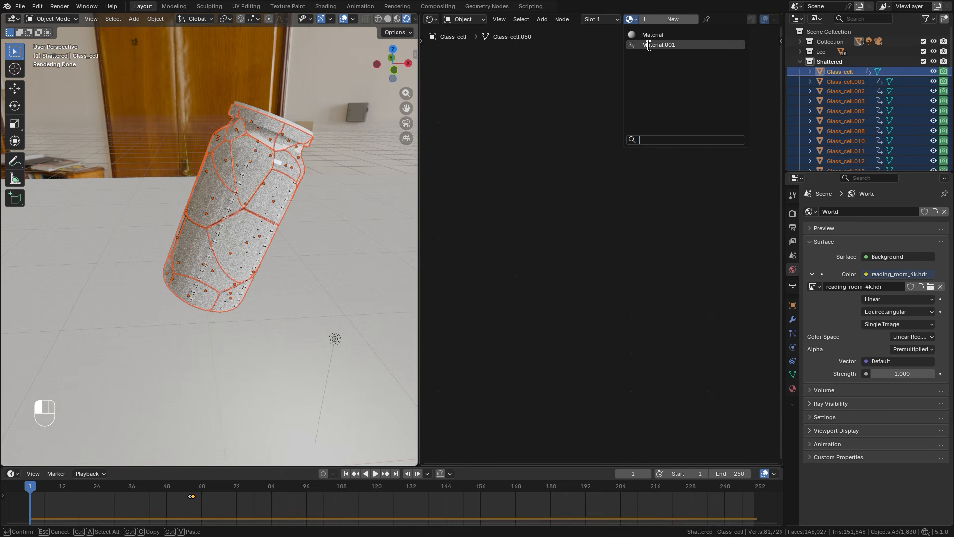
key(Return)
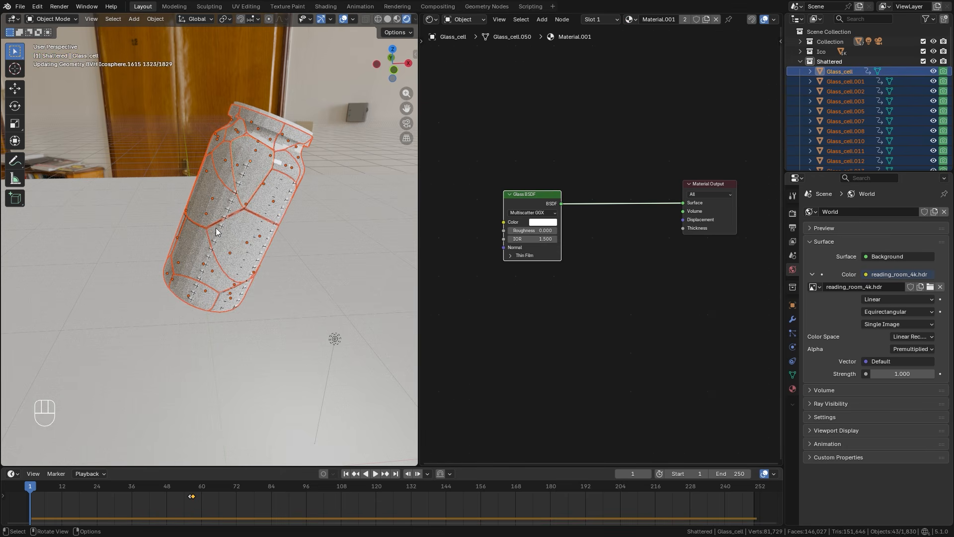
key(ctrl+l)
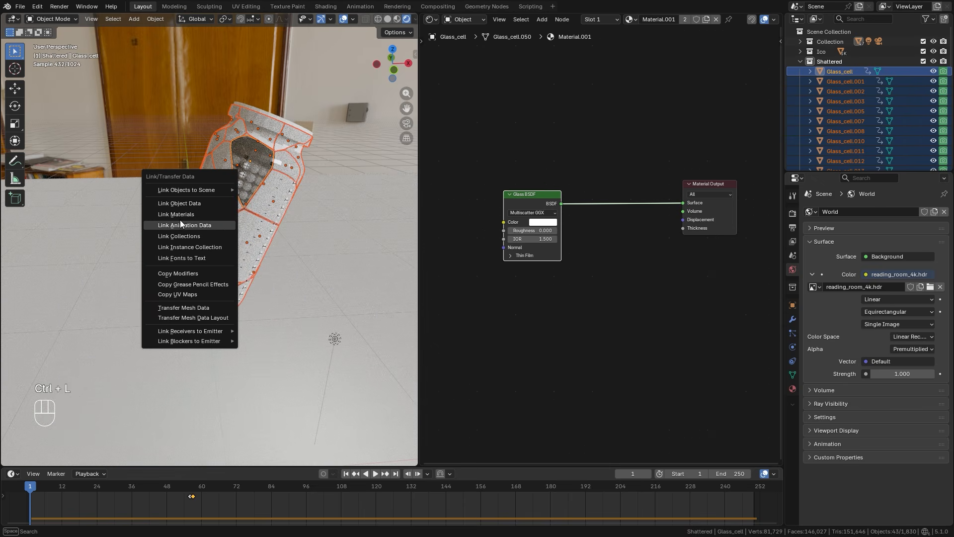
key(Return)
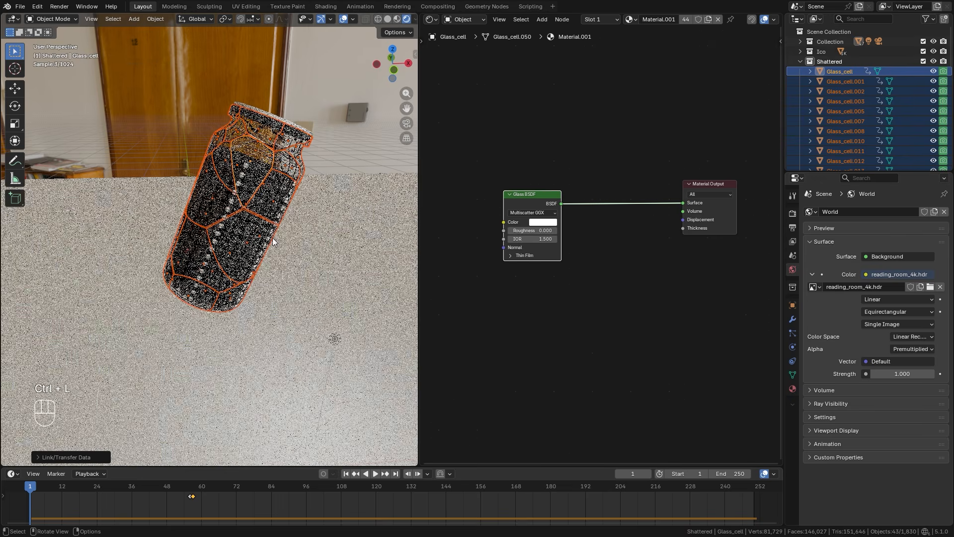
Go to frame 96 with viewport overlays hidden and examine the rendered glass shards among the spilled spheres.
middle_drag(278, 281, 278, 238)
key(z)
scroll(276, 238, down, 3)
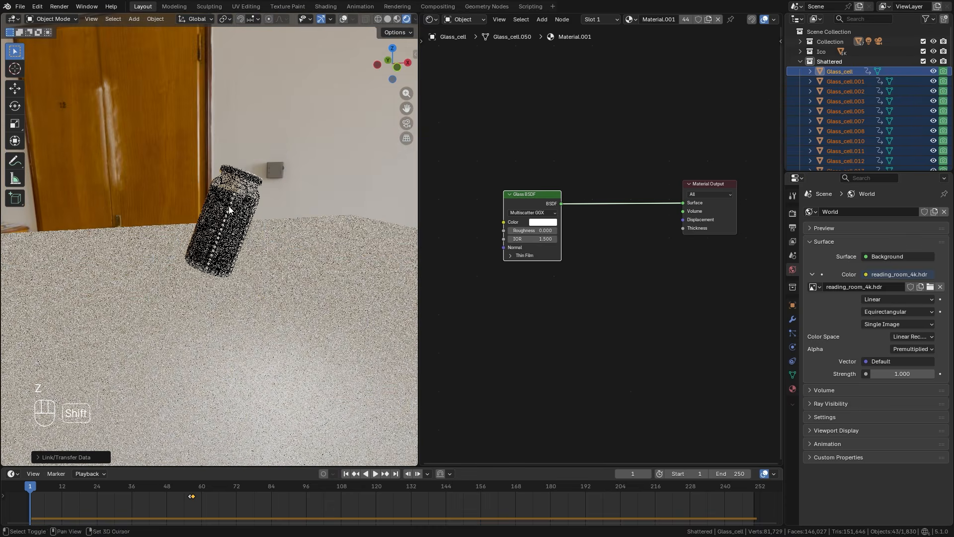
shift+middle_drag(234, 281, 226, 203)
middle_drag(226, 203, 222, 204)
middle_drag(221, 204, 215, 209)
shift+middle_drag(267, 344, 295, 273)
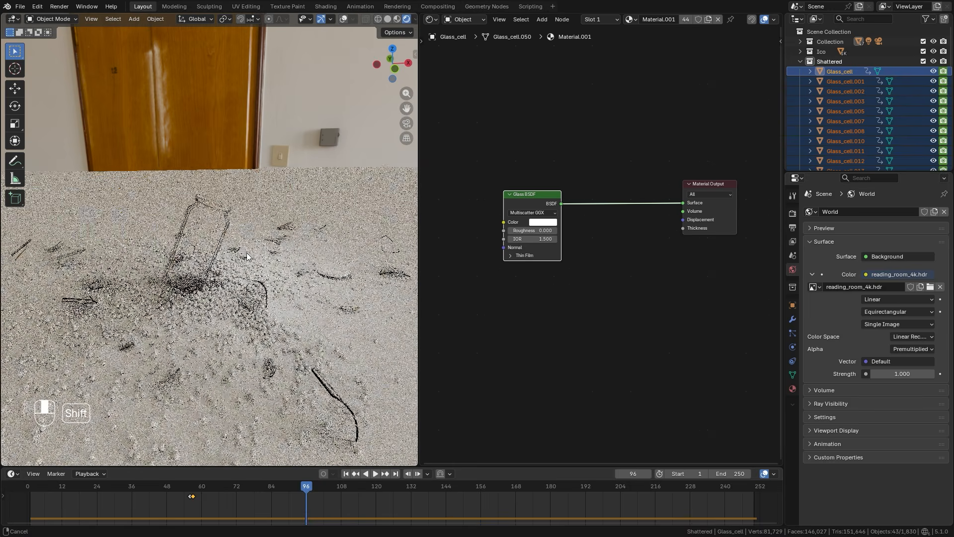
scroll(243, 254, up, 2)
scroll(288, 279, up, 2)
scroll(294, 274, up, 3)
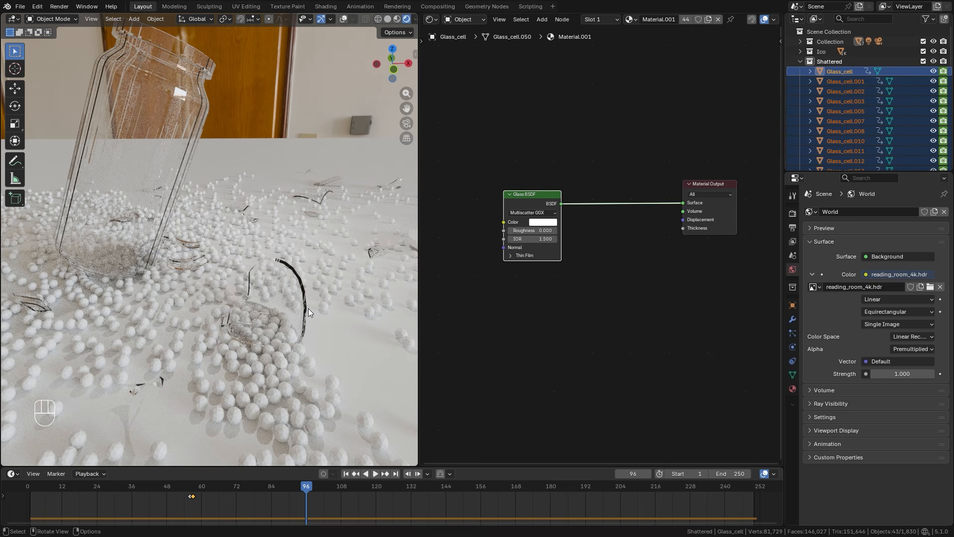
Move the Glass BSDF farther from the Material Output and add a Light Path node above it.
middle_drag(543, 192, 588, 209)
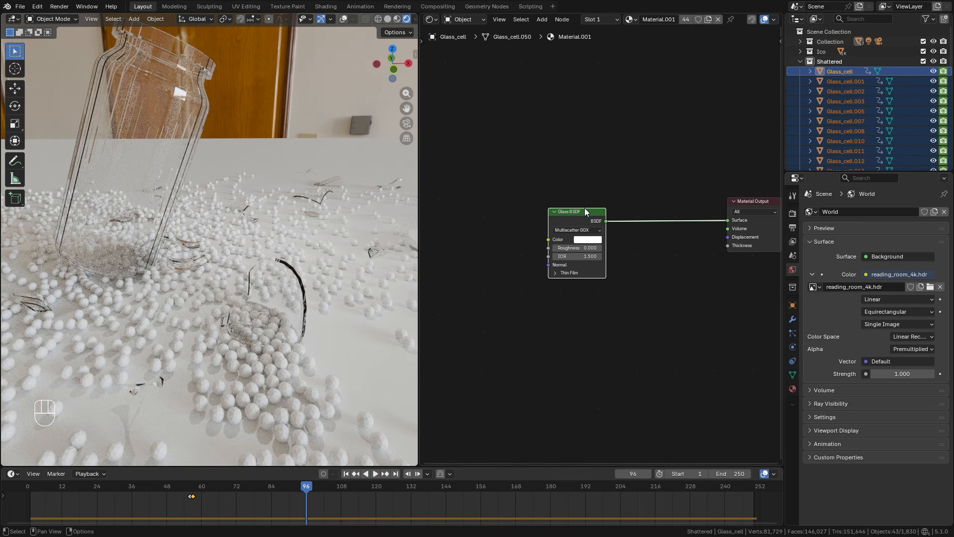
drag(586, 218, 507, 215)
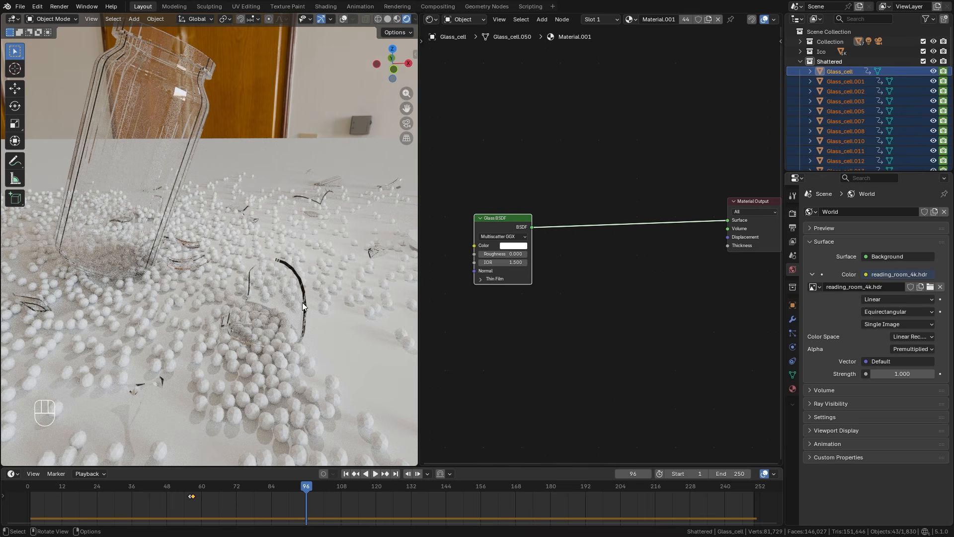
scroll(575, 183, up, 2)
key(shift+a)
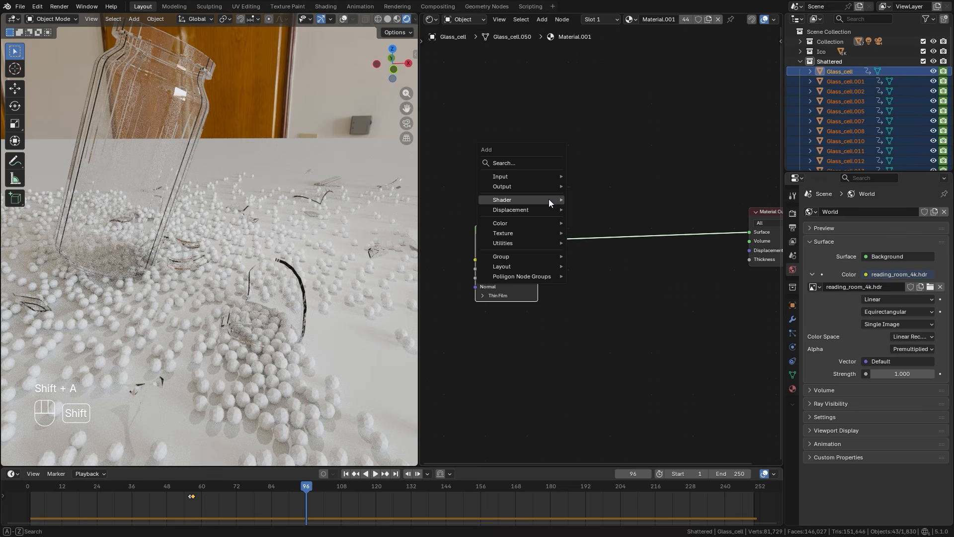
mouse_move(505, 174)
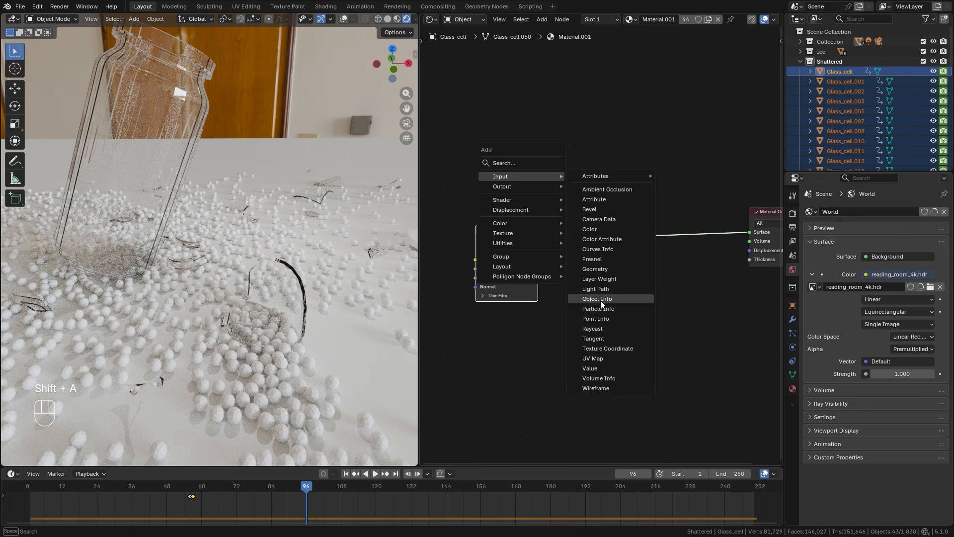
click(596, 288)
click(503, 71)
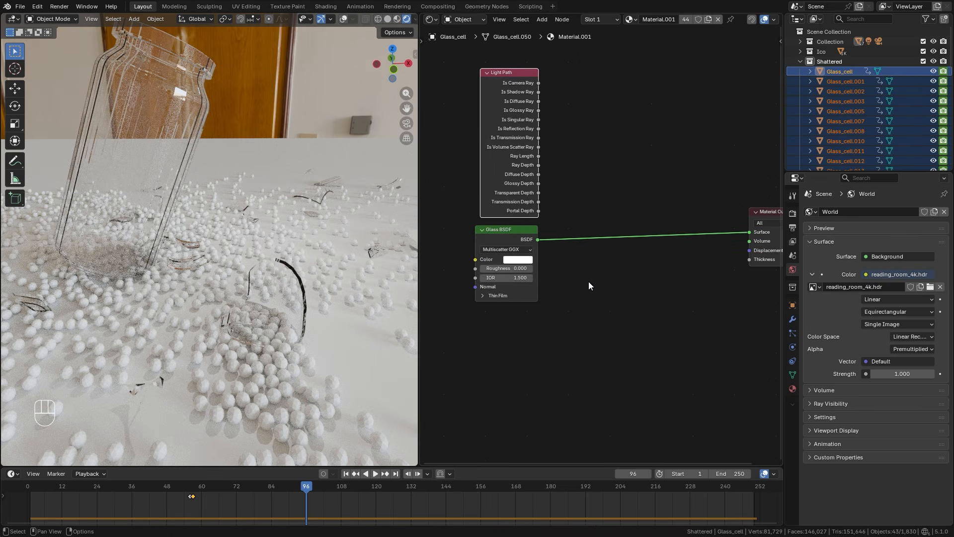
Insert a Mix Shader between the Glass BSDF and Material Output, and feed a new Transparent BSDF into its second shader input.
key(shift+a)
mouse_move(553, 306)
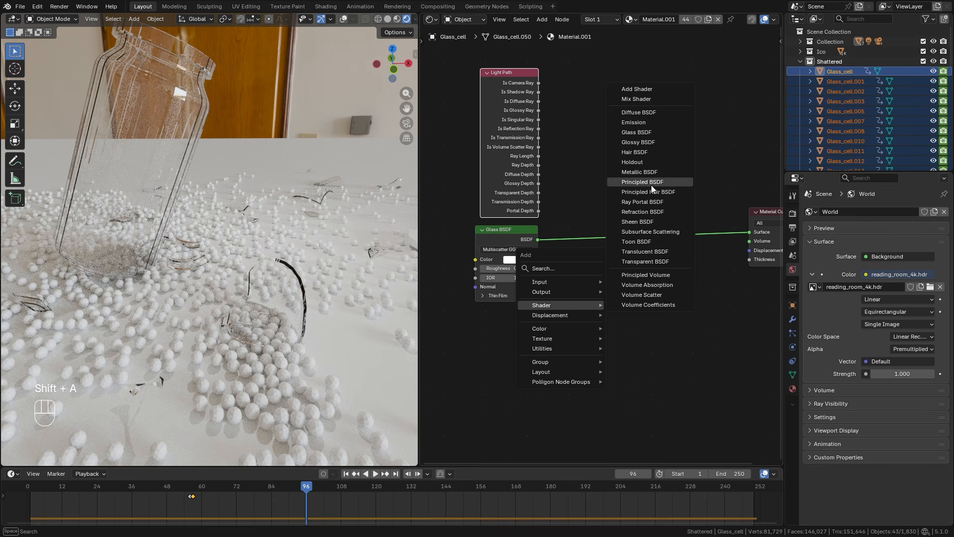
key(shift+a)
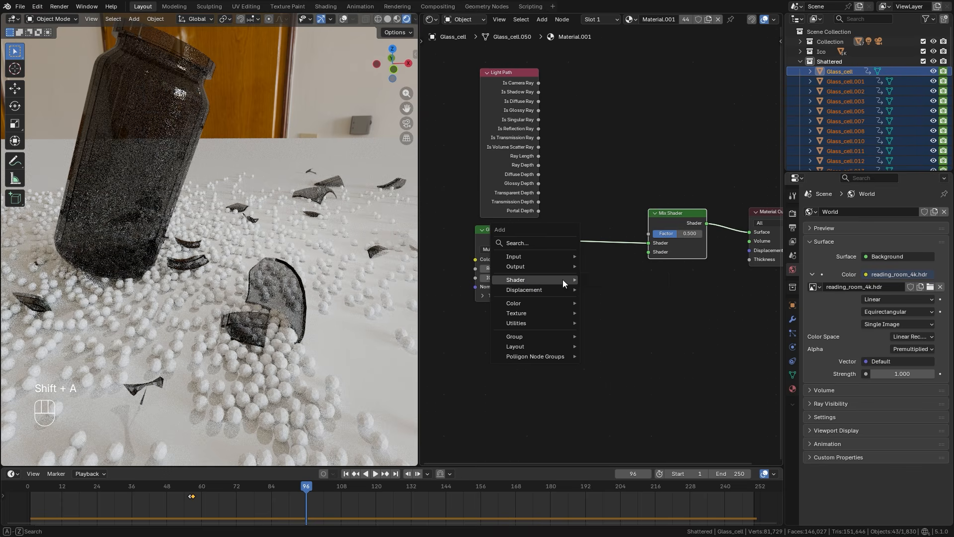
mouse_move(562, 278)
click(621, 451)
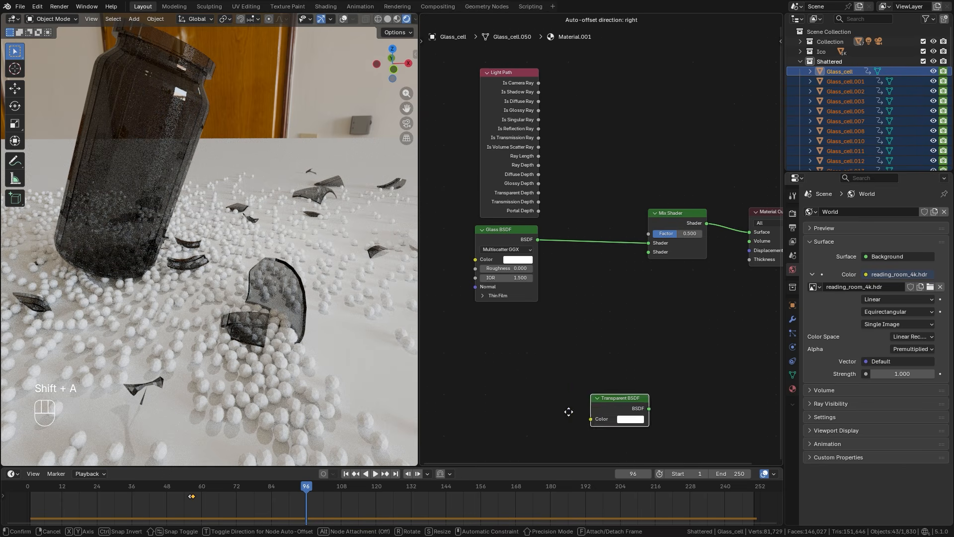
click(484, 337)
drag(542, 318, 649, 252)
Drive the Mix Shader's factor with the Light Path's Glossy Depth, muting and unmuting the Mix Shader to compare the rendered glass.
scroll(605, 254, up, 1)
click(703, 209)
drag(522, 167, 660, 232)
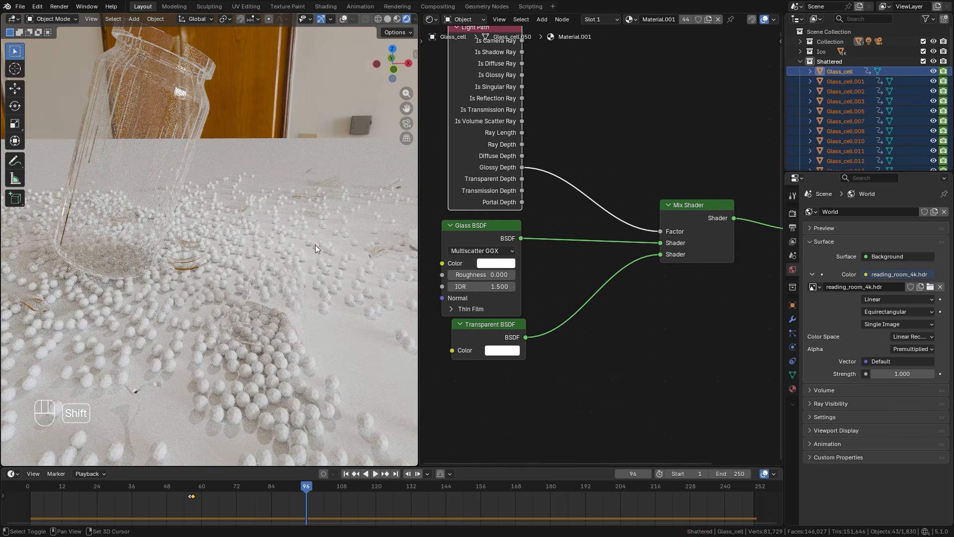
middle_drag(698, 227, 648, 222)
key(m)
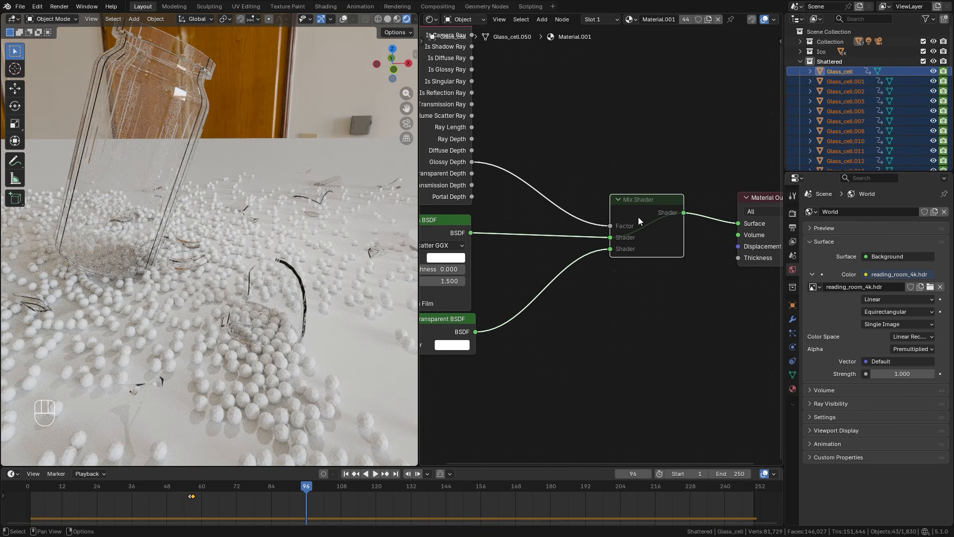
key(m)
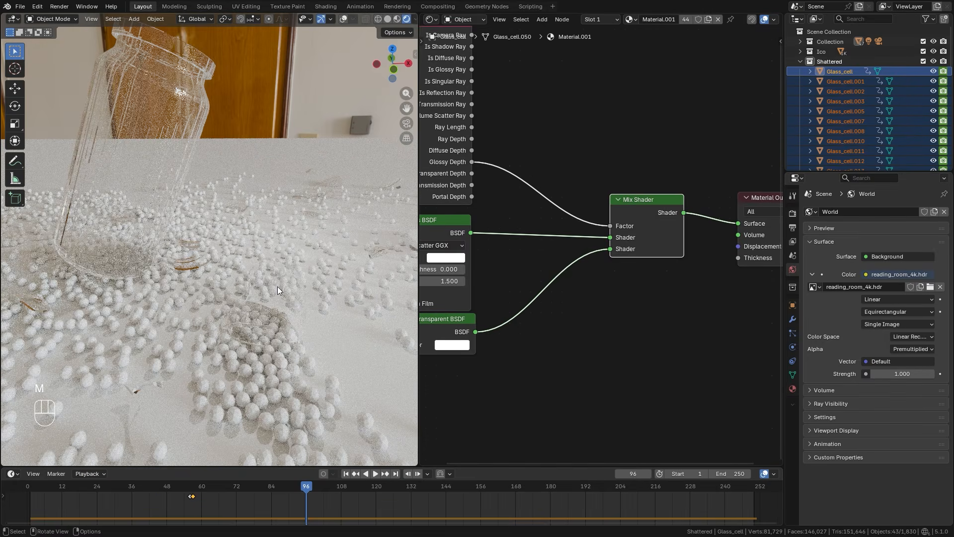
Switch the viewport to solid shading and apply Shade Auto Smooth to all objects in the Shattered collection.
middle_drag(276, 263, 189, 253)
click(212, 205)
key(z)
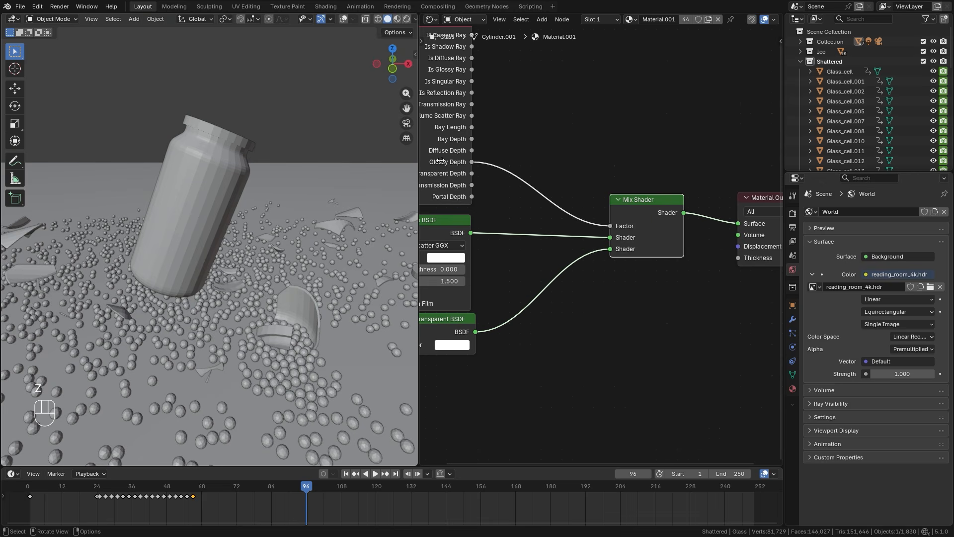
right_click(825, 63)
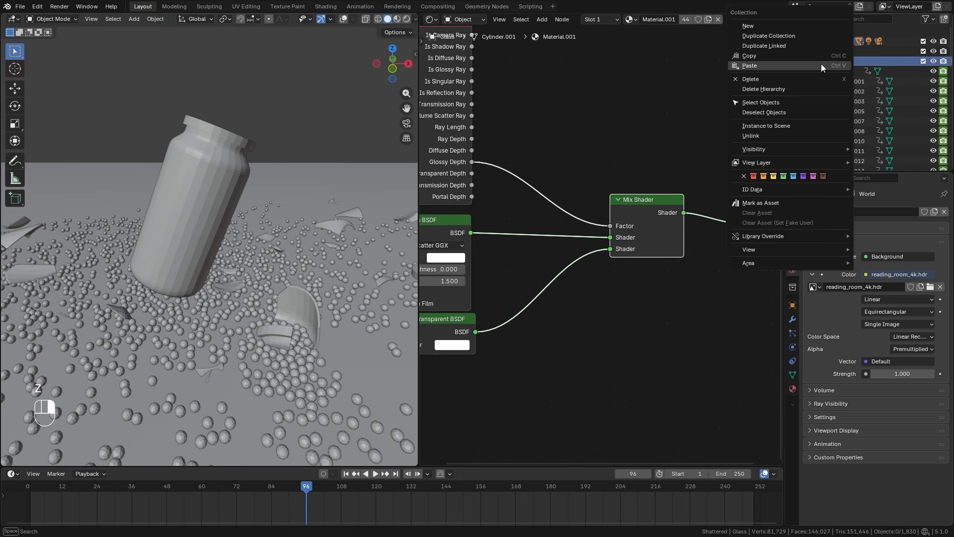
click(770, 99)
right_click(219, 145)
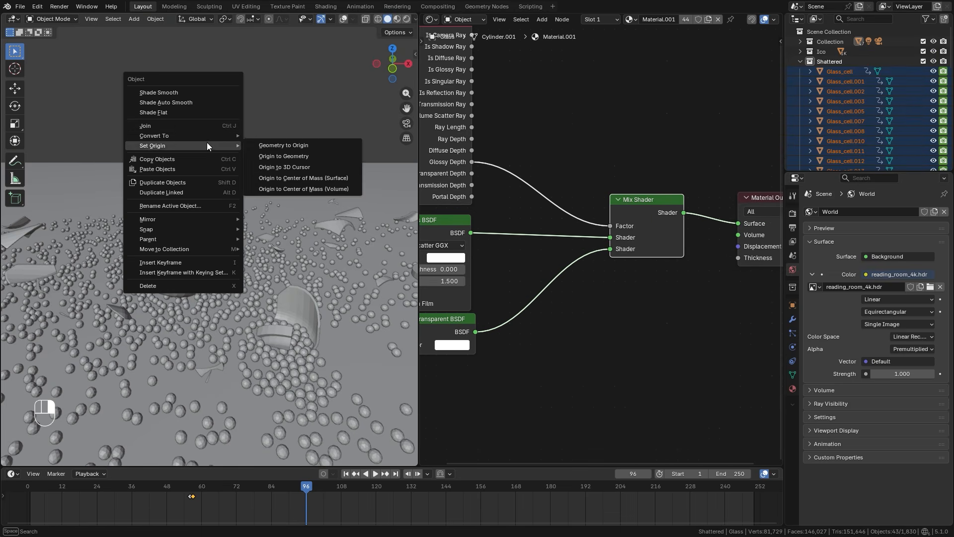
click(156, 103)
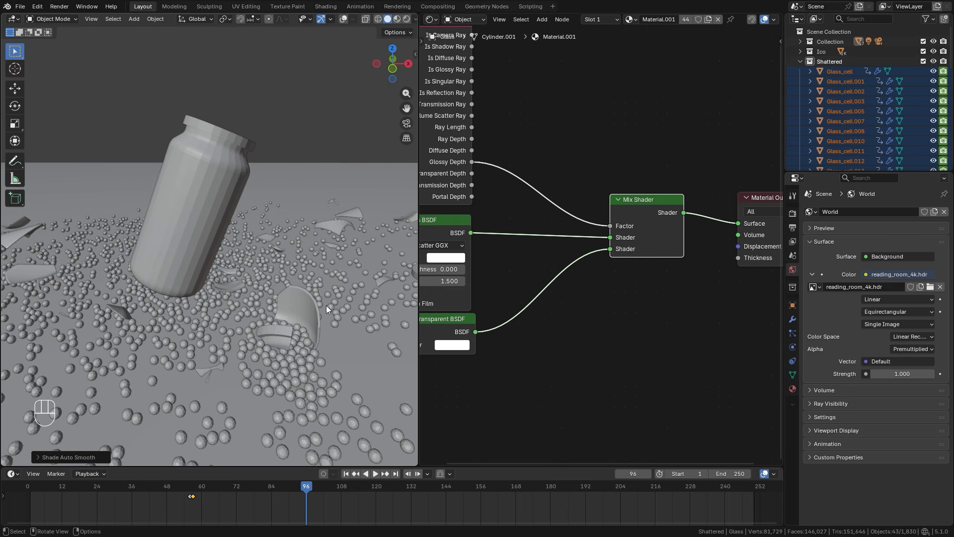
Select the intact Glass jar, show the viewport overlays and apply Shade Auto Smooth to it.
click(215, 169)
key(shift+alt+z)
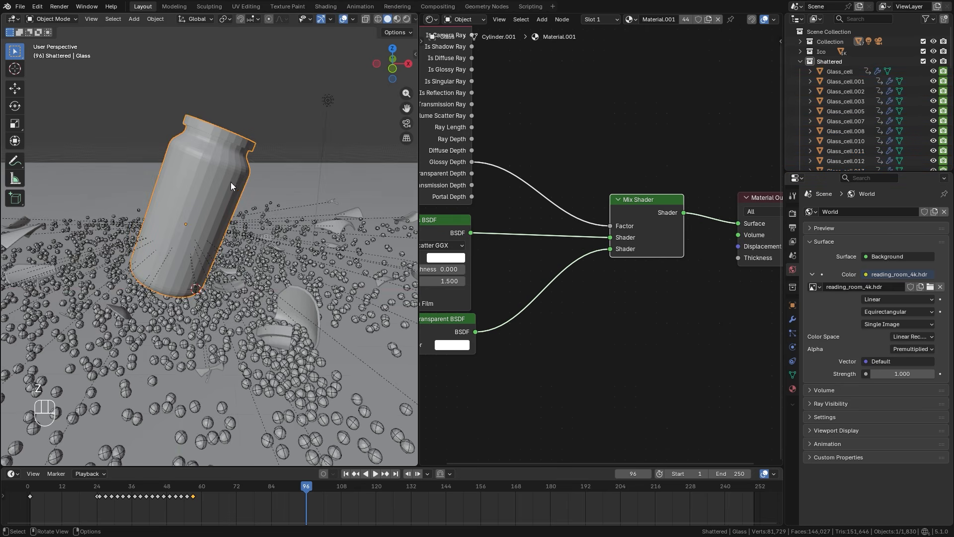
right_click(162, 170)
click(162, 178)
right_click(151, 162)
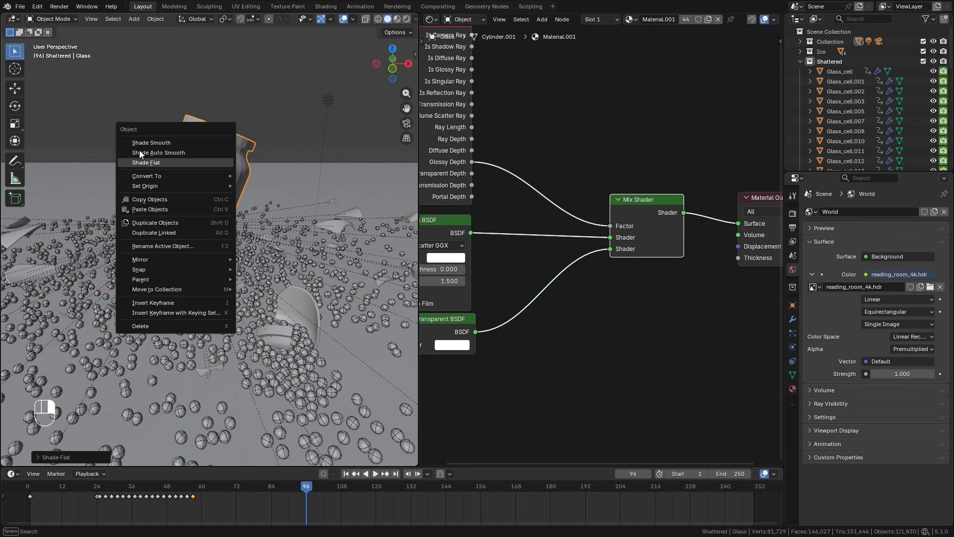
click(158, 152)
Select all objects in the Ico collection with Icosphere.003 active and create a new material on it.
scroll(278, 184, down, 2)
mouse_move(215, 206)
middle_down()
mouse_move(160, 194)
mouse_move(187, 269)
middle_up()
key(z)
click(261, 182)
middle_drag(207, 238, 235, 235)
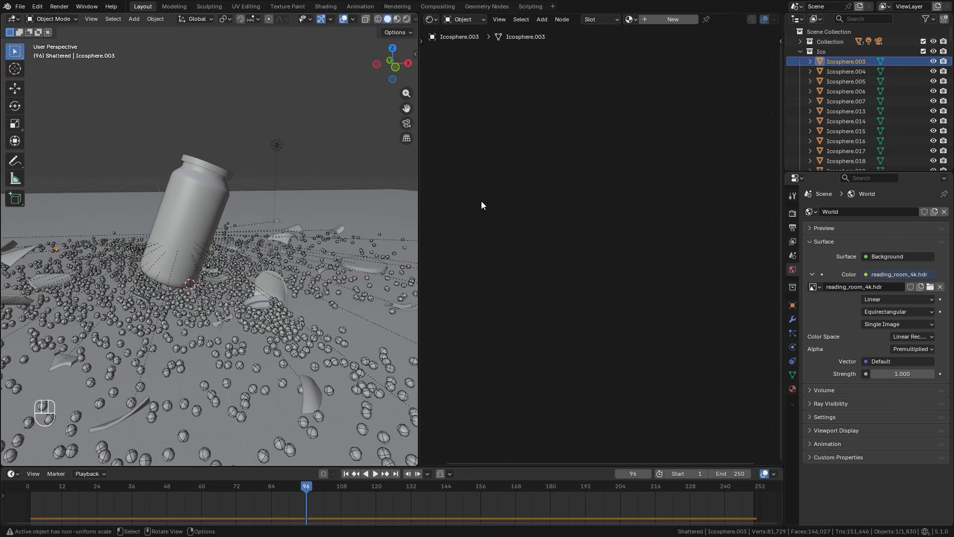
click(828, 50)
right_click(827, 51)
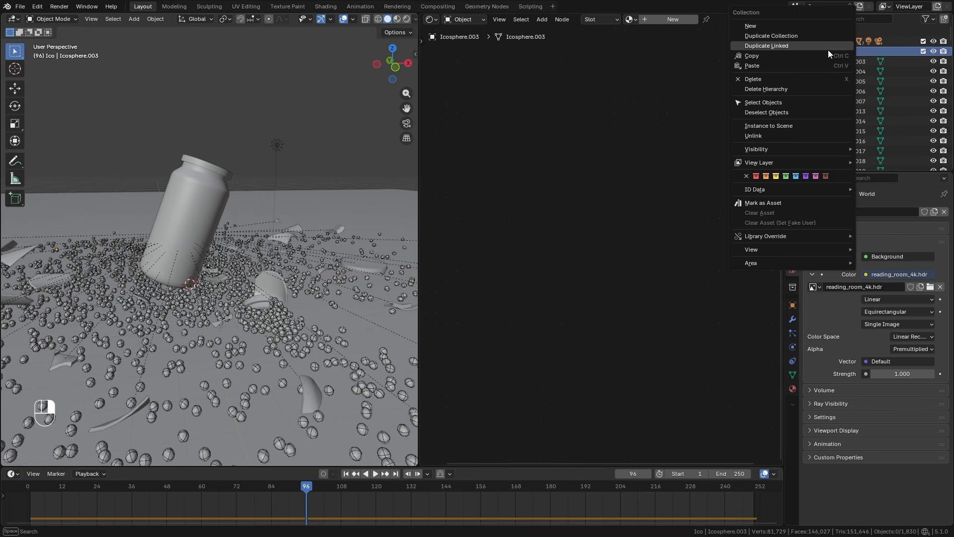
click(757, 102)
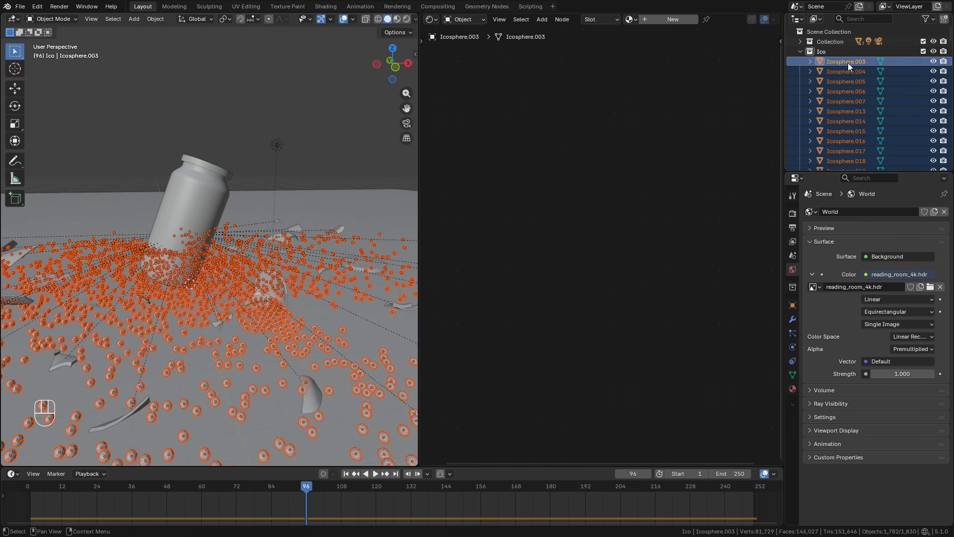
click(663, 18)
Hide the viewport overlays and switch the viewport to Material Preview shading.
scroll(565, 229, down, 9)
mouse_move(512, 198)
middle_down()
mouse_move(594, 176)
mouse_move(552, 197)
mouse_move(565, 200)
middle_up()
scroll(561, 185, up, 4)
middle_drag(160, 236, 163, 257)
key(z)
key(z)
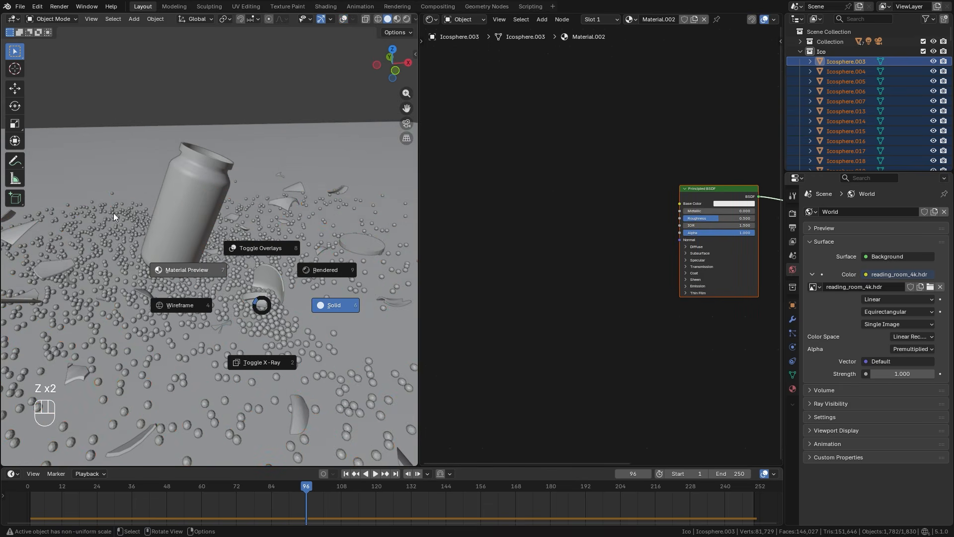
click(113, 212)
Add an Object Info node to the sphere material, leaving a wide gap before the Principled BSDF.
shift+middle_drag(532, 244, 577, 241)
key(shift+a)
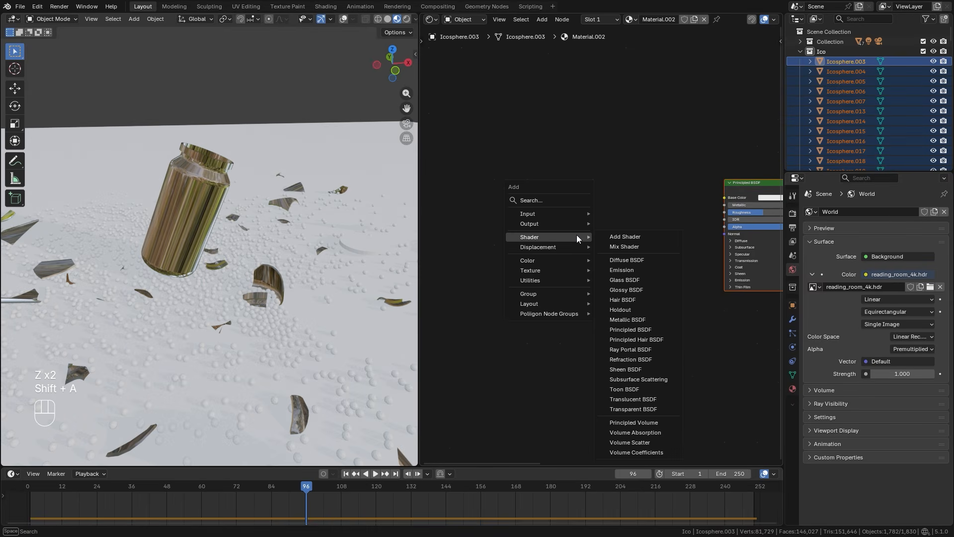
mouse_move(530, 214)
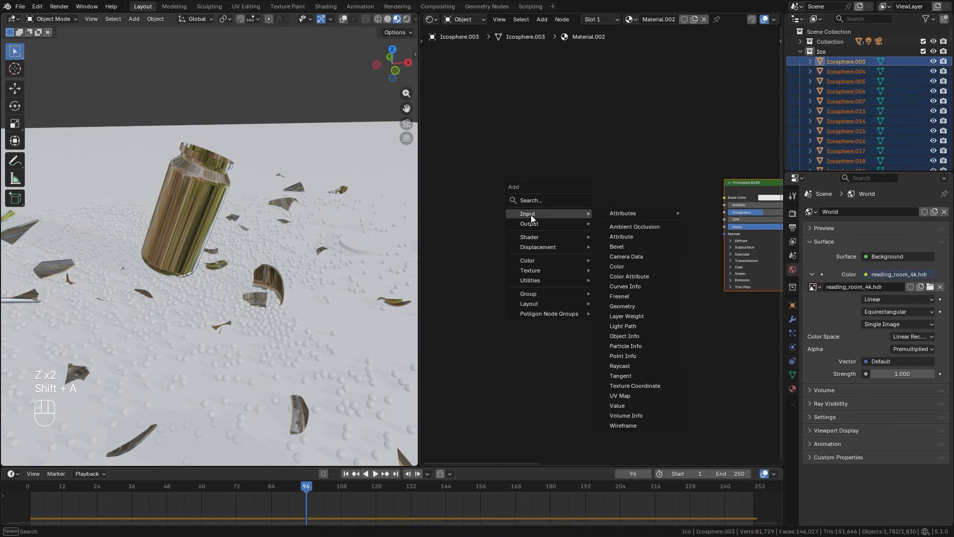
click(619, 336)
click(476, 240)
scroll(476, 240, up, 1)
drag(485, 228, 612, 192)
scroll(569, 207, down, 2)
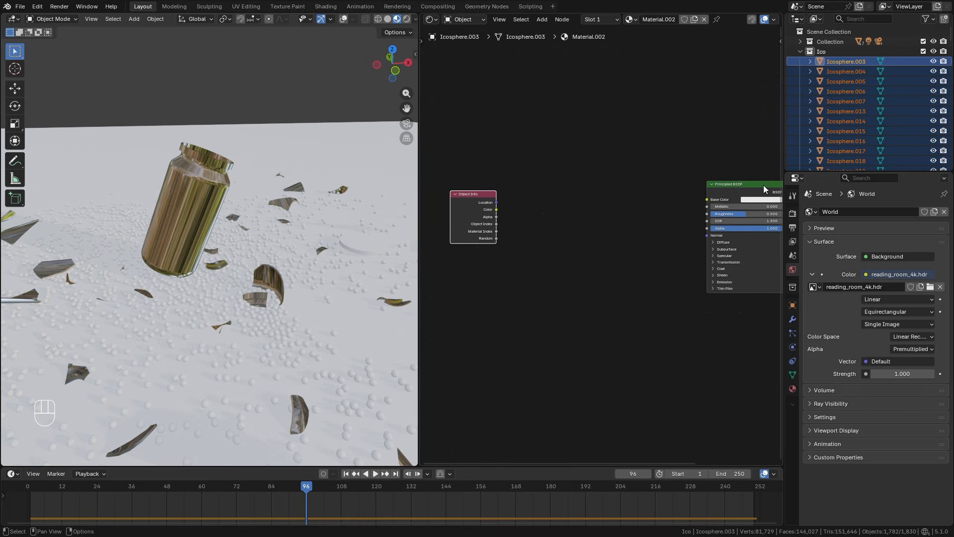
drag(763, 188, 769, 190)
scroll(517, 202, left, 2)
Add a Color Ramp after the Object Info node, linking Random to its Factor and its Color to the Principled BSDF's Base Color.
key(shift+a)
mouse_move(591, 208)
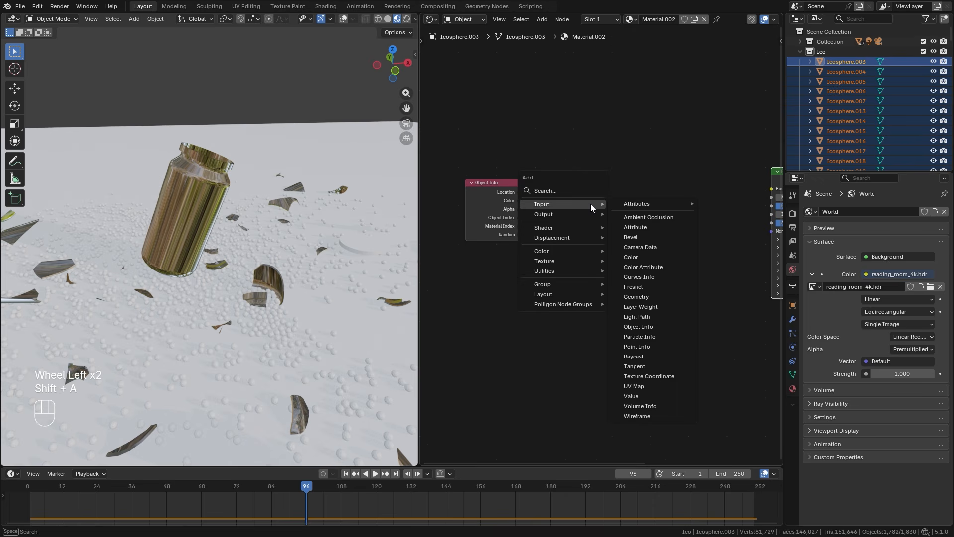
mouse_move(548, 252)
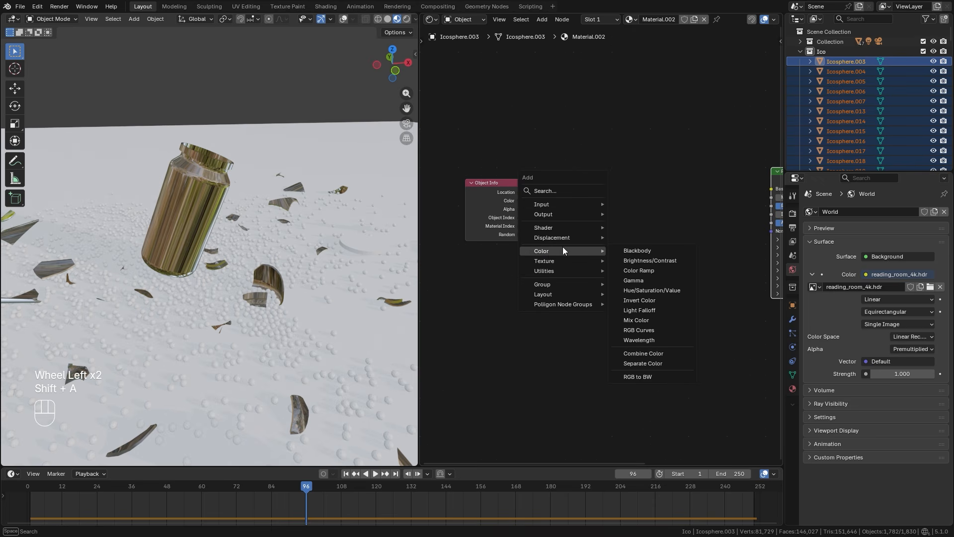
click(639, 270)
click(569, 180)
scroll(480, 236, up, 1)
drag(480, 236, 565, 266)
ctrl+scroll(565, 266, right, 5)
drag(535, 177, 665, 170)
drag(505, 179, 525, 179)
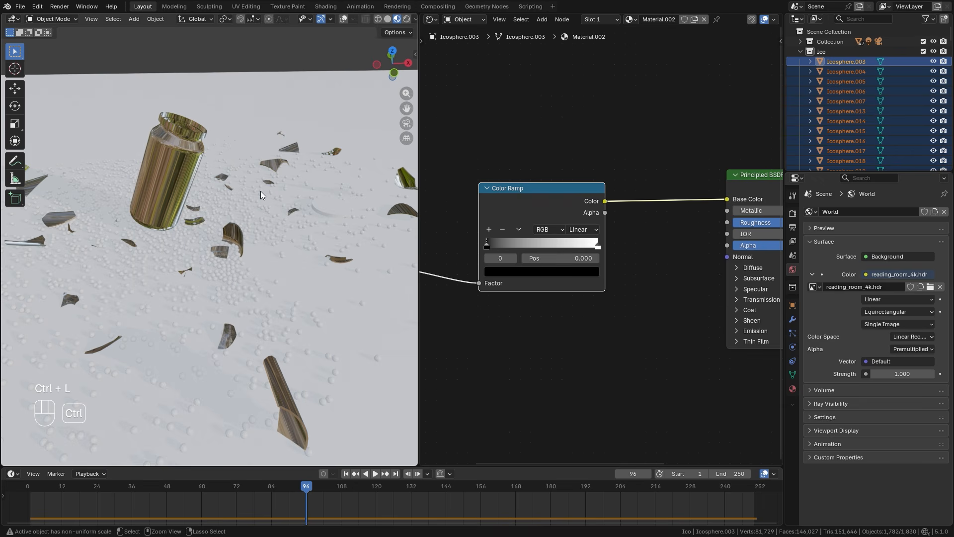
Link the material of Icosphere.003 to all the selected spheres.
key(ctrl+l)
click(216, 189)
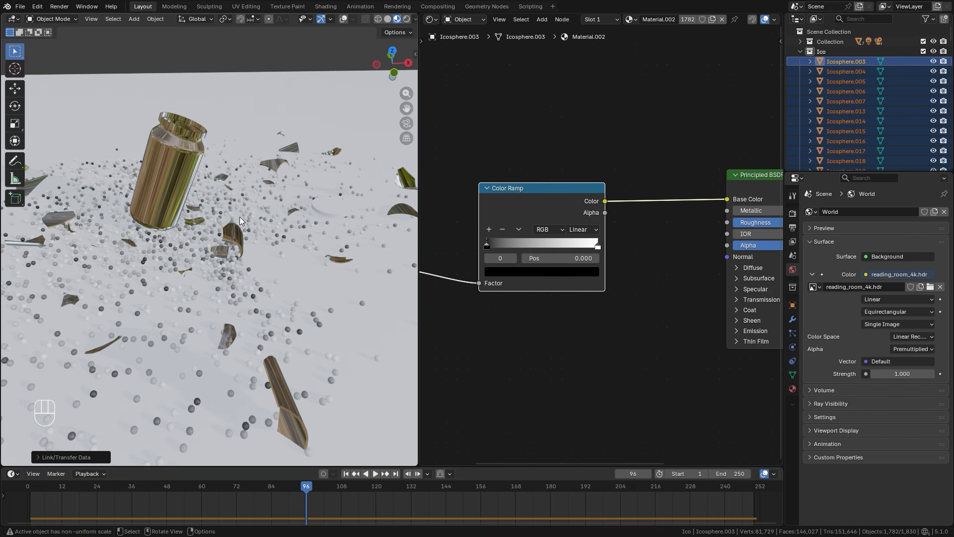
middle_drag(80, 219, 227, 211)
Add three stops to the Color Ramp and spread them between the black and white ends, with the first new one at 0.307.
drag(559, 197, 543, 191)
scroll(483, 229, up, 5)
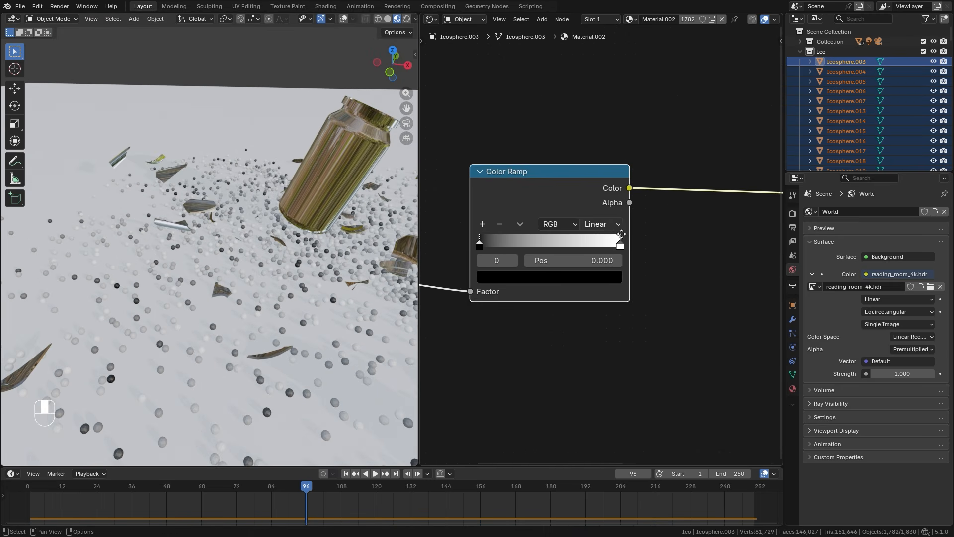
middle_drag(483, 229, 519, 244)
click(509, 234)
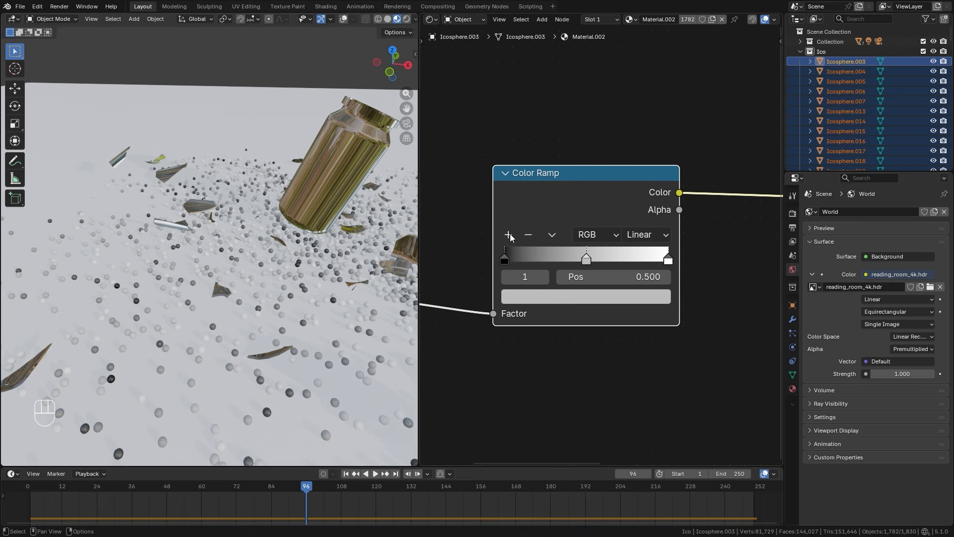
click(509, 234)
drag(590, 259, 624, 259)
mouse_move(549, 259)
mouse_down()
mouse_move(587, 260)
mouse_move(555, 259)
mouse_up()
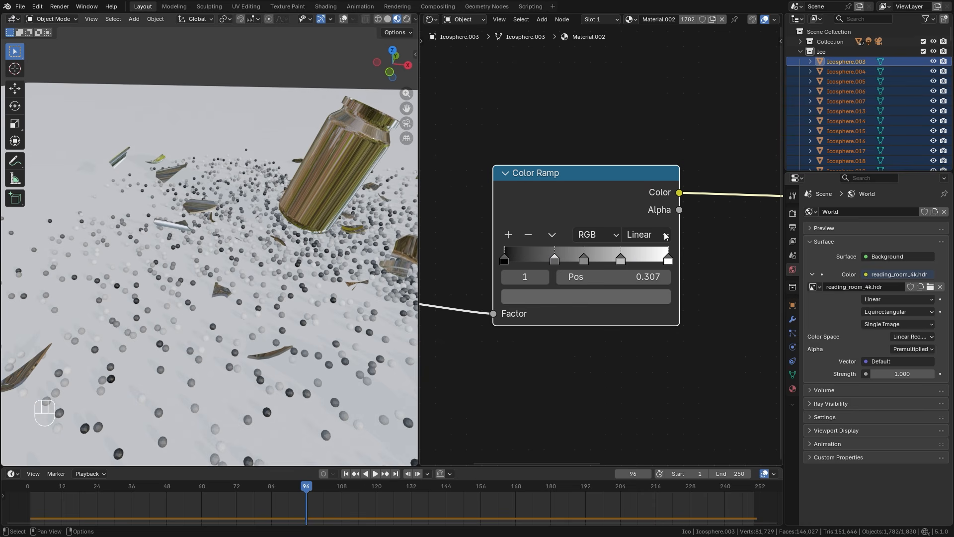
Set the Color Ramp's interpolation to Constant and redistribute its stops evenly, with the white stop at 0.809.
click(666, 236)
click(650, 342)
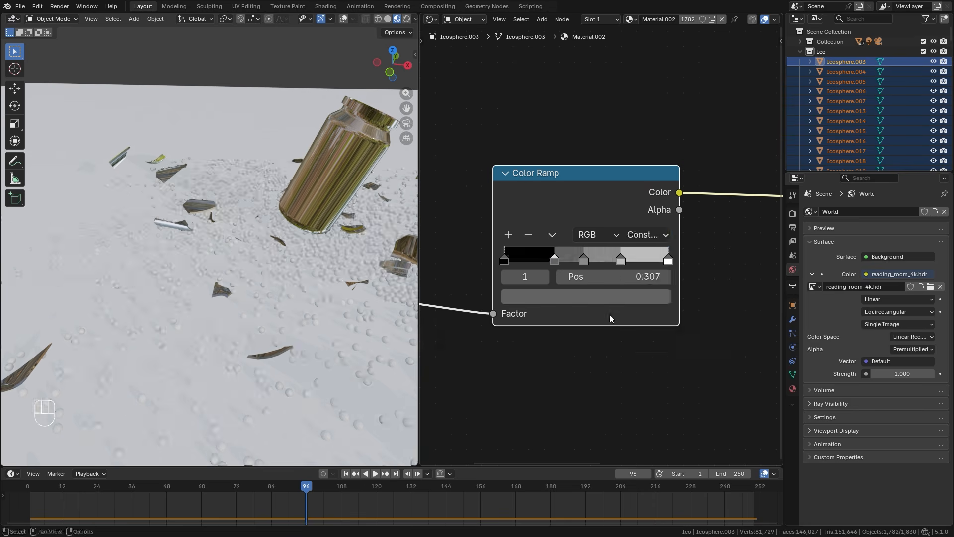
drag(552, 260, 600, 256)
drag(668, 262, 626, 262)
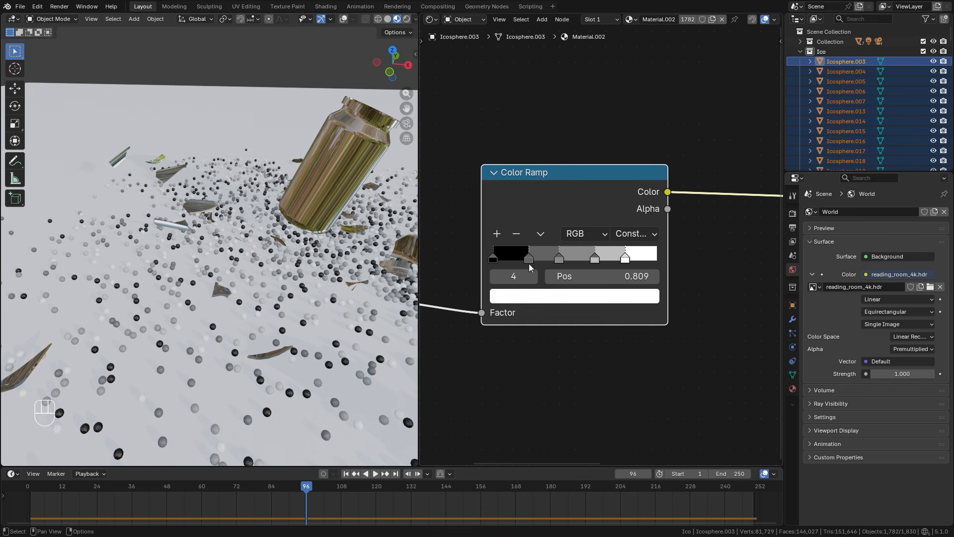
Set the Color Ramp's first stop to blue, hex #2636E5FF.
click(491, 260)
click(531, 297)
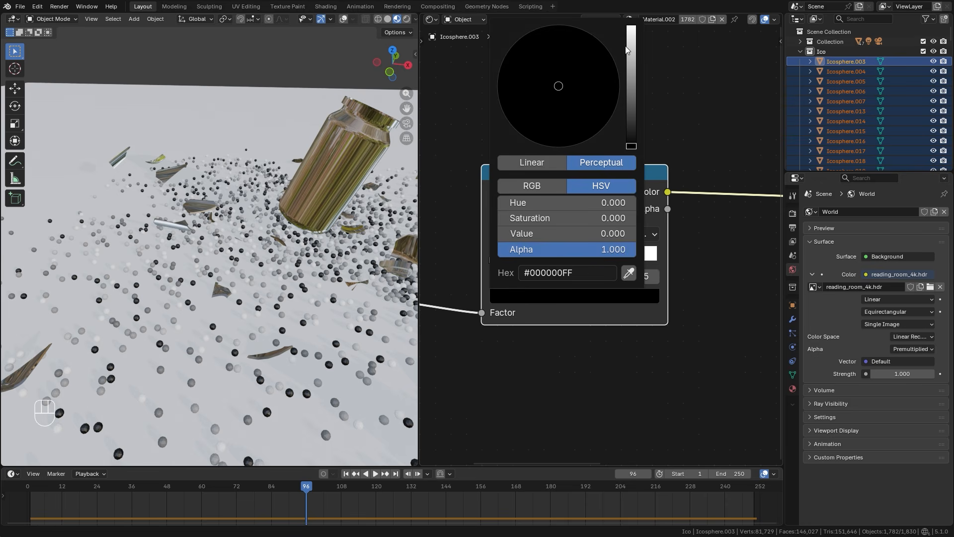
drag(625, 51, 627, 38)
drag(600, 67, 600, 56)
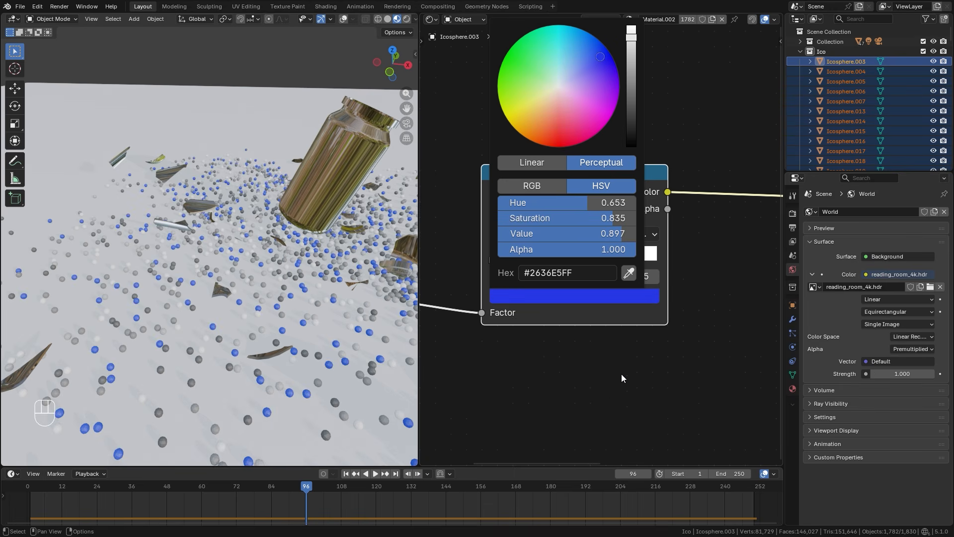
Colour the Color Ramp's second stop magenta, the third light green and the fourth turquoise.
click(531, 260)
click(564, 295)
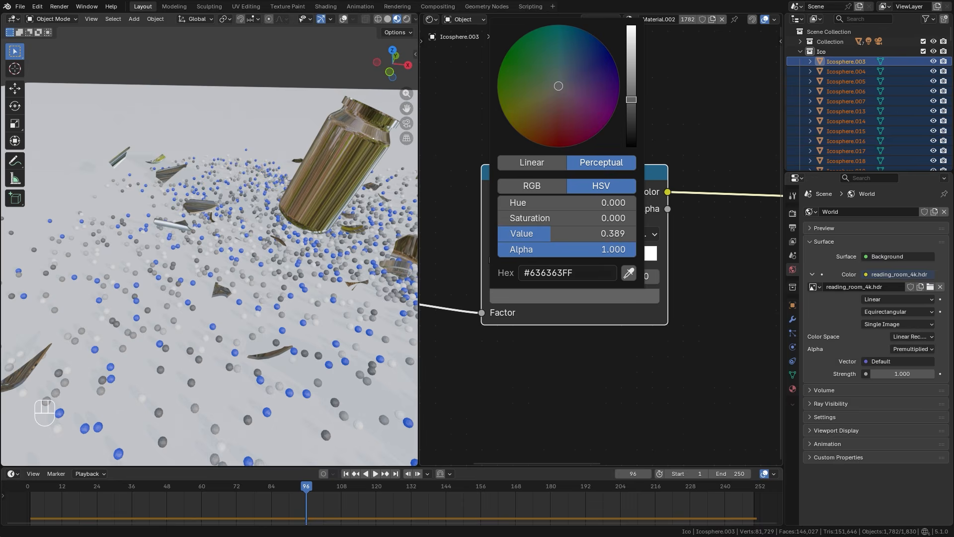
click(548, 132)
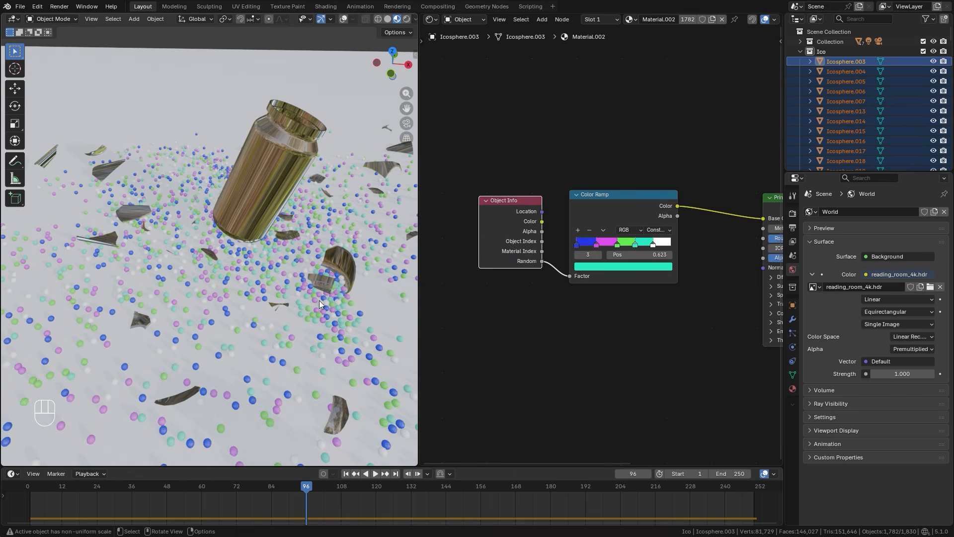
Switch the viewport to solid shading and align the camera with an elevated view of the shattering jar.
scroll(571, 338, up, 2)
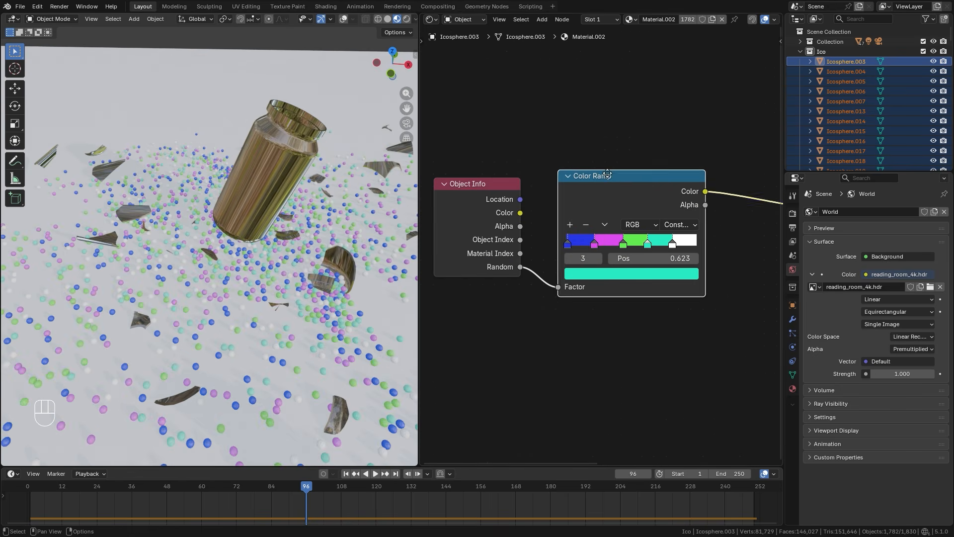
middle_drag(271, 277, 309, 271)
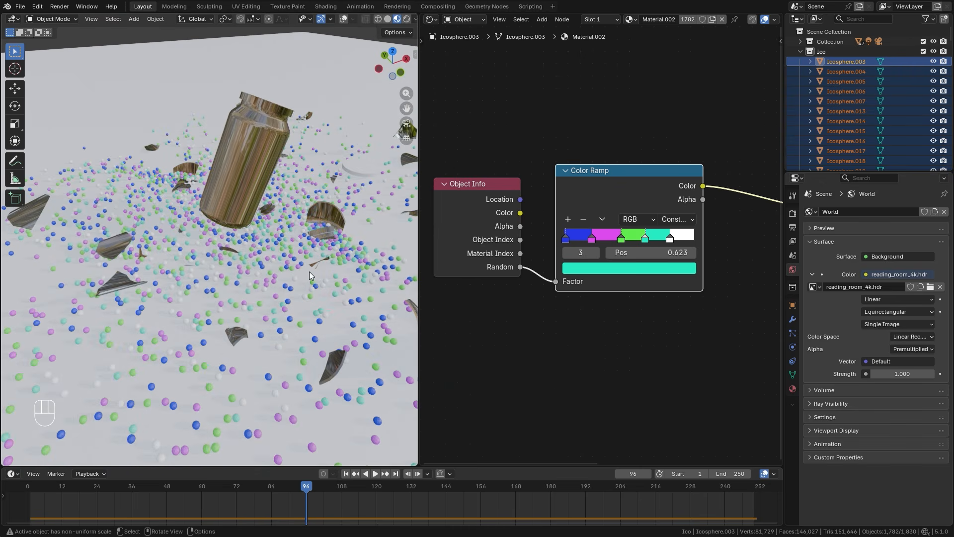
mouse_move(309, 272)
middle_down()
mouse_move(261, 260)
mouse_move(269, 266)
mouse_move(225, 273)
middle_up()
scroll(269, 264, down, 2)
key(z)
mouse_move(291, 256)
middle_down()
mouse_move(260, 263)
mouse_move(288, 297)
mouse_move(275, 269)
middle_up()
scroll(260, 263, down, 2)
scroll(260, 265, up, 5)
scroll(288, 297, down, 2)
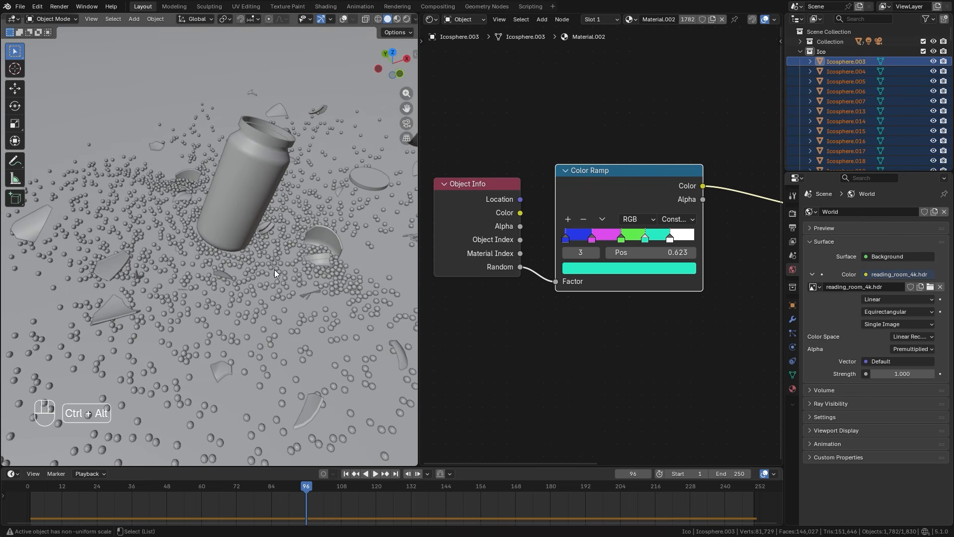
key(ctrl+alt+KP_0)
scroll(370, 223, up, 2)
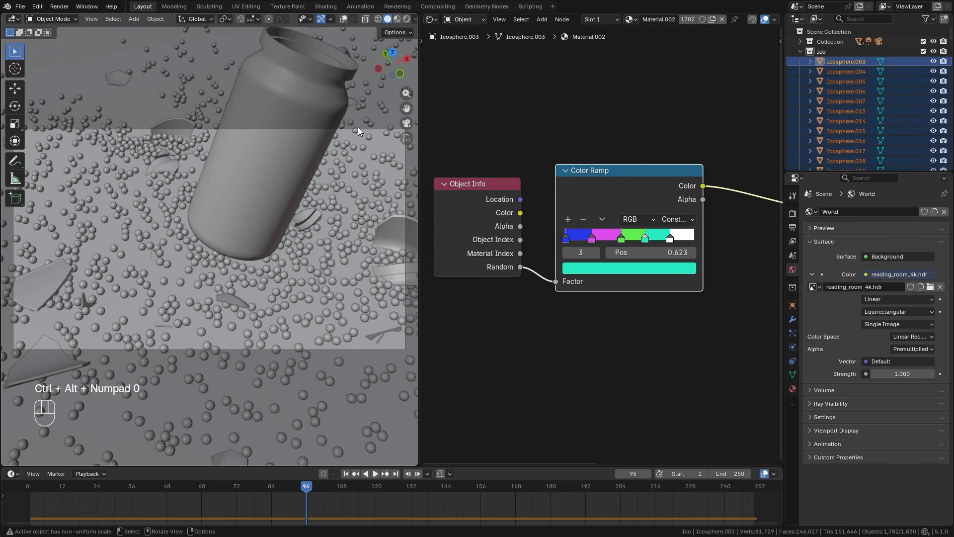
Select the camera and pull it back along its local Z axis for a wider shot.
click(360, 129)
key(z)
key(z)
key(z)
key(z)
key(g)
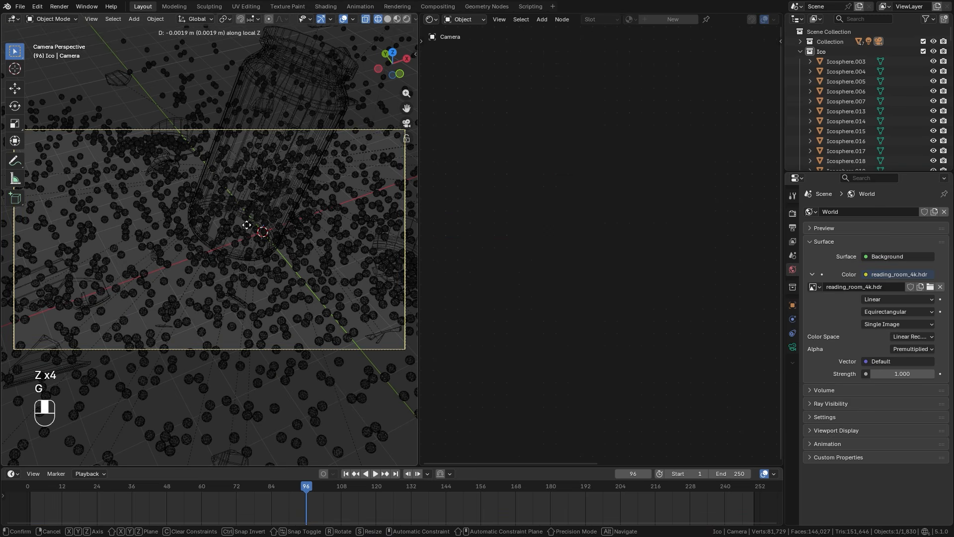
key(g)
click(229, 301)
Reposition the camera so the spill is centred in frame, then check the framing across the animation, ending at frame 69.
key(z)
scroll(200, 258, down, 1)
key(g)
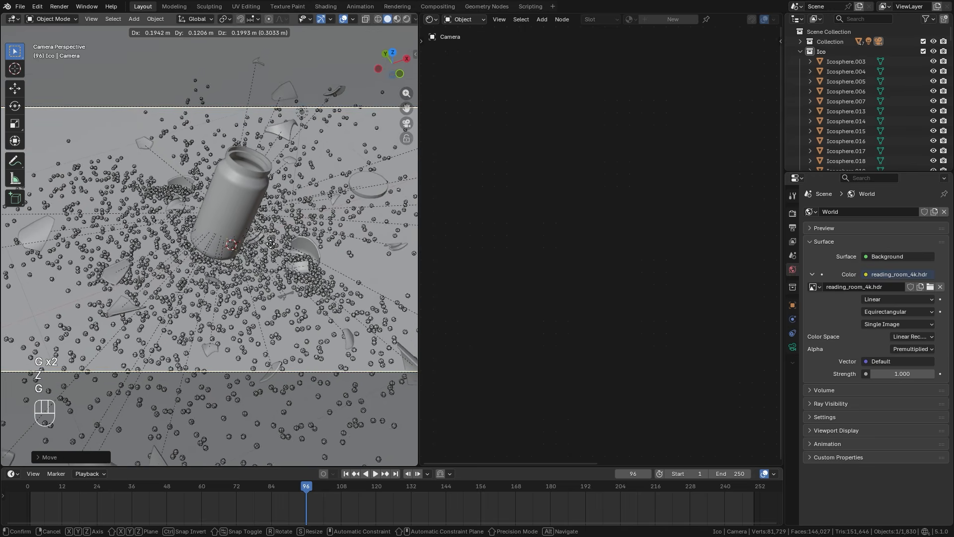
click(276, 248)
scroll(276, 249, down, 2)
scroll(275, 248, down, 1)
drag(298, 489, 193, 482)
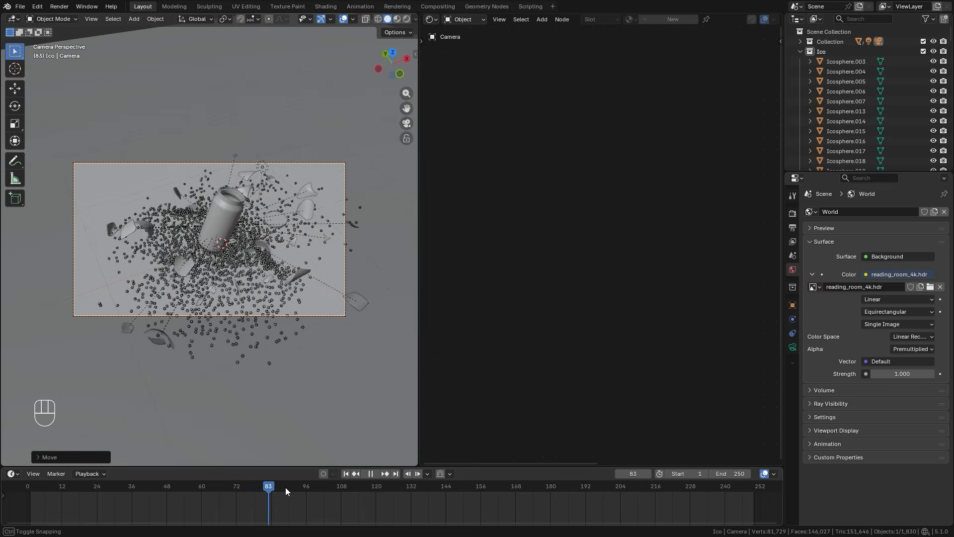
drag(331, 491, 229, 480)
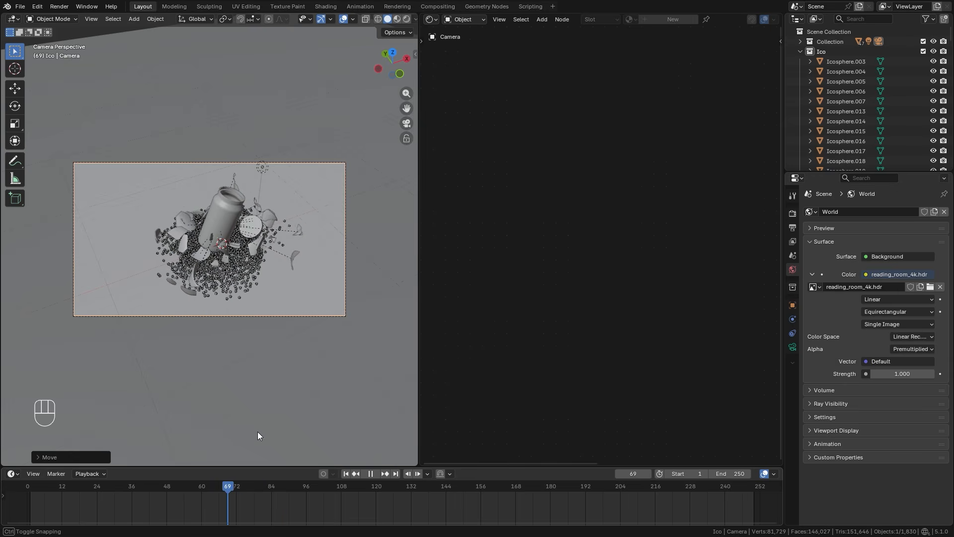
Expand the 3D viewport over the node editor and set the render's maximum samples to 50.
drag(419, 327, 785, 218)
click(792, 213)
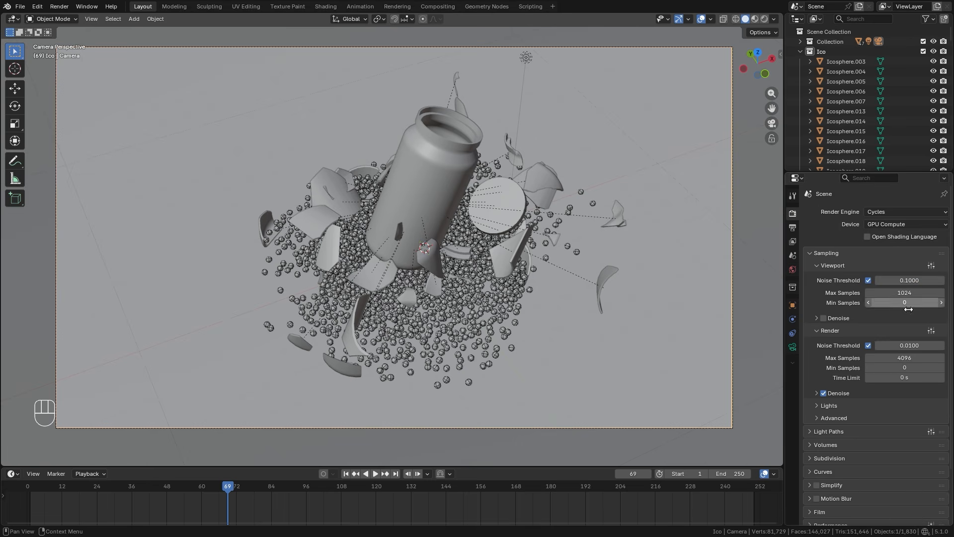
click(911, 356)
text(50)
key(Return)
Enable motion blur and set its shutter to 0.40.
scroll(890, 353, down, 3)
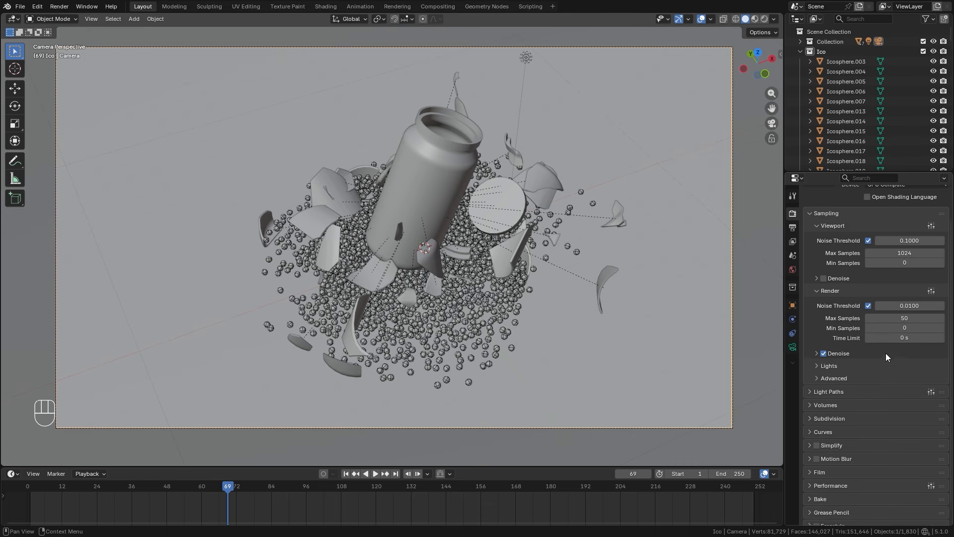
click(817, 438)
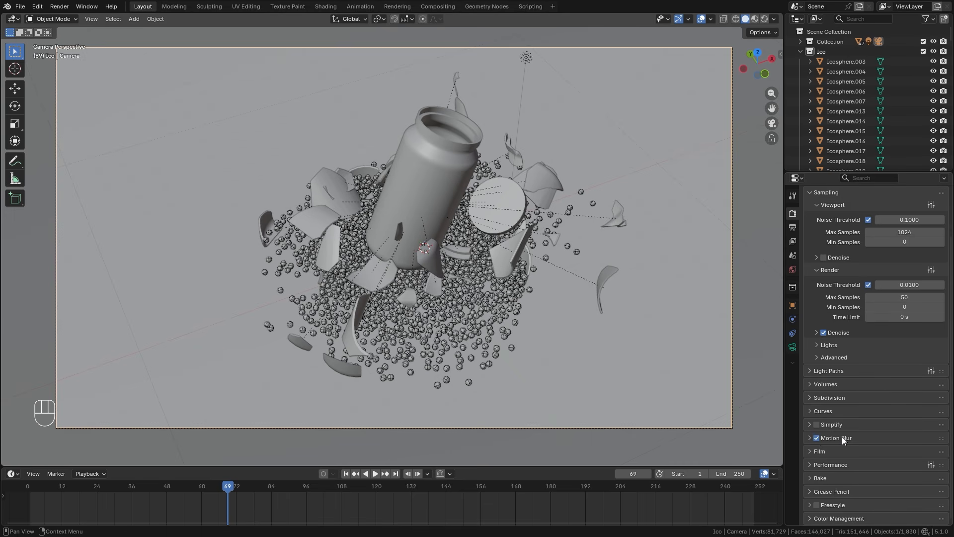
click(842, 437)
click(920, 464)
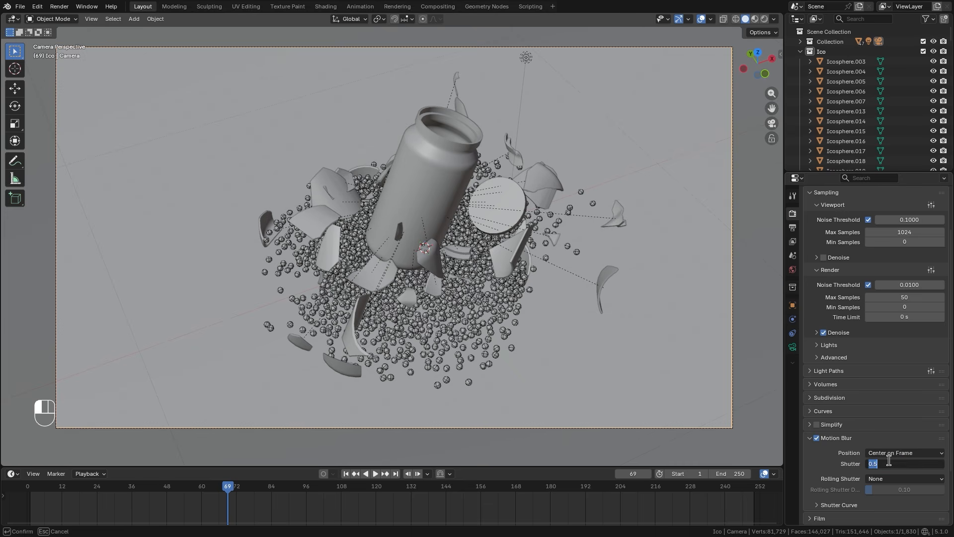
key(Return)
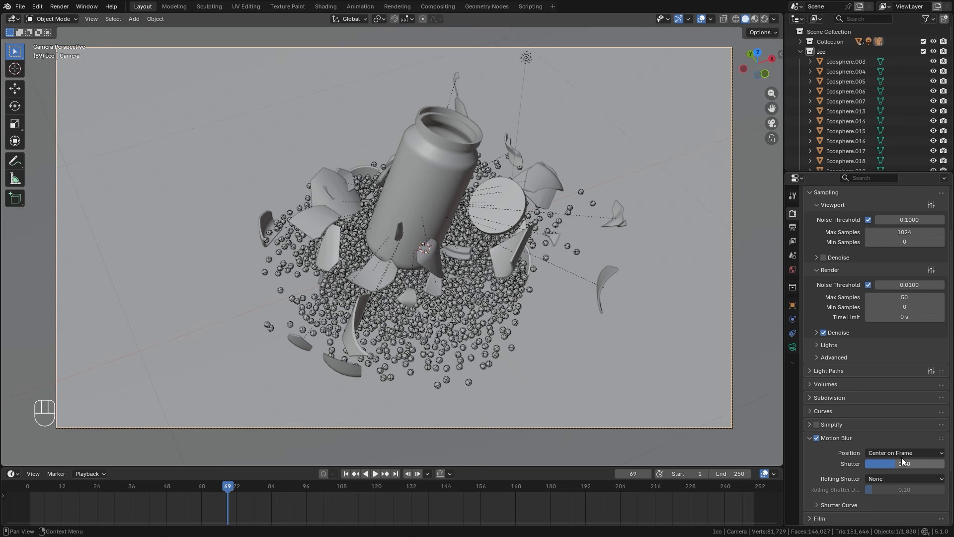
Show the viewport in rendered shading and set the color management look to High Contrast.
scroll(899, 447, down, 5)
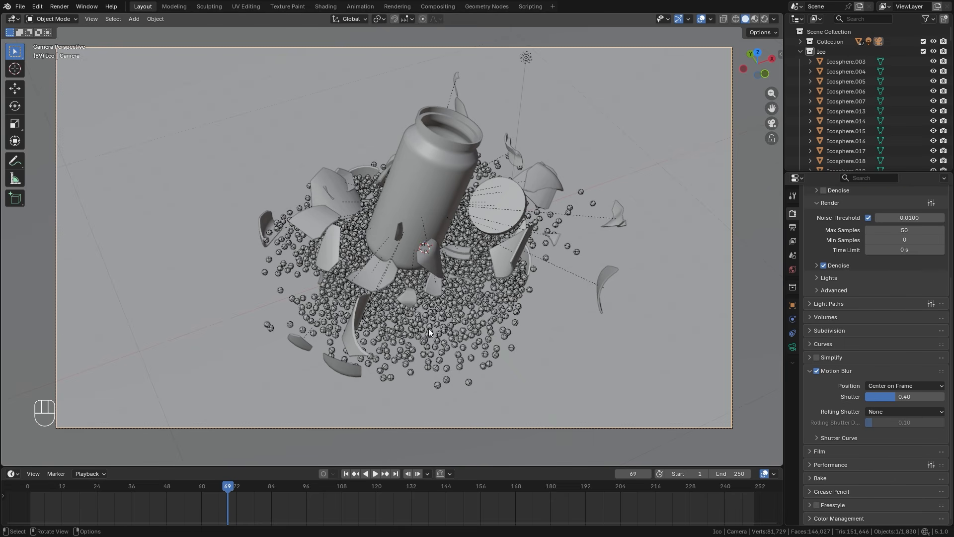
key(z)
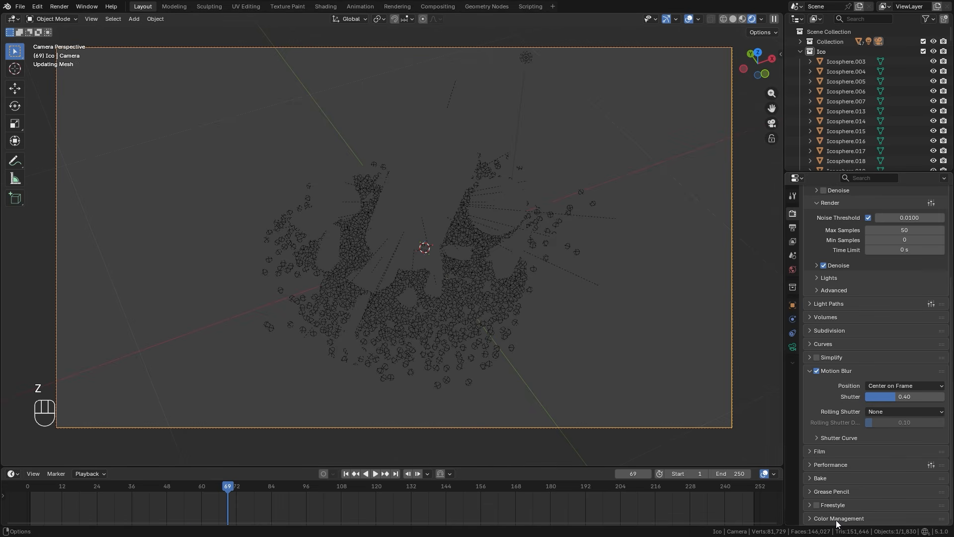
scroll(890, 431, down, 6)
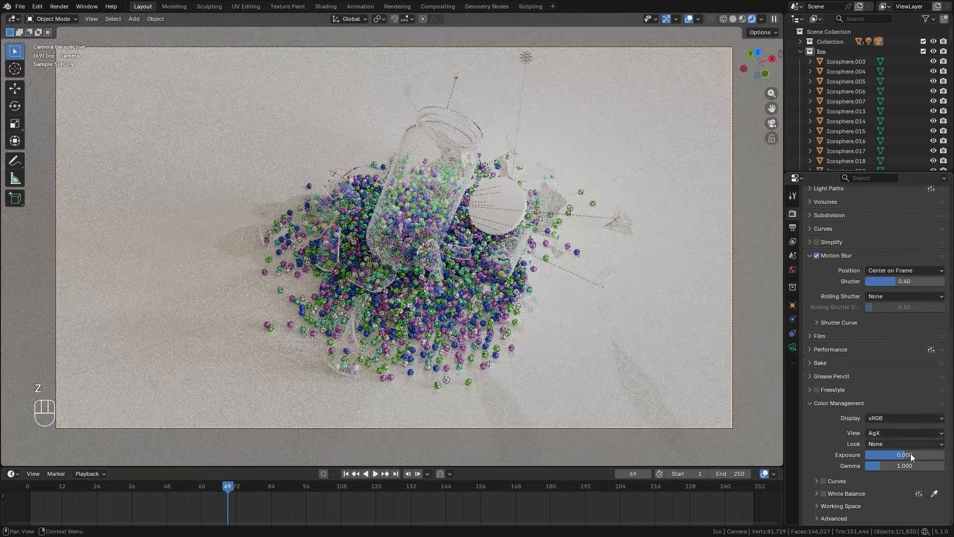
click(885, 442)
click(879, 376)
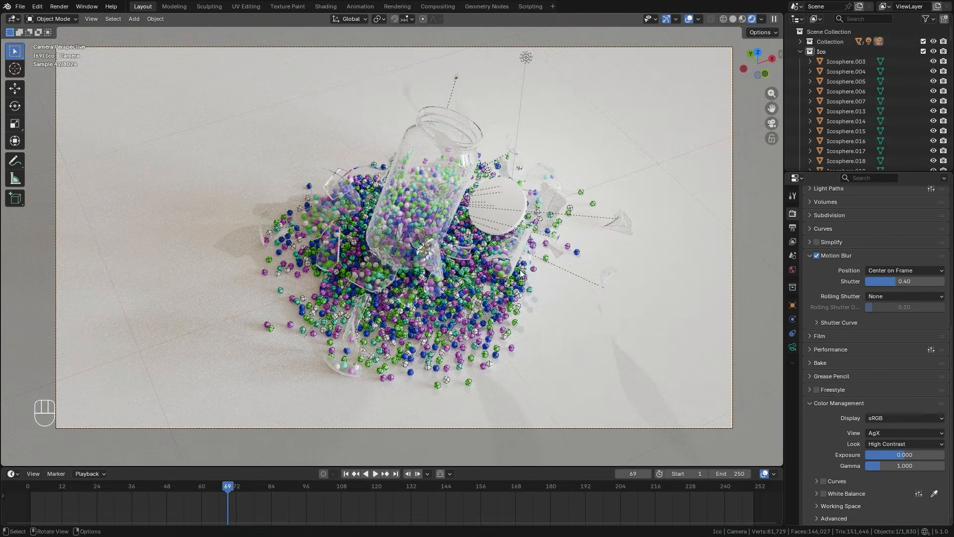
Hide the viewport overlays and give the jar's lid a new material with dark brown base color #35241AFF.
key(shift+alt+z)
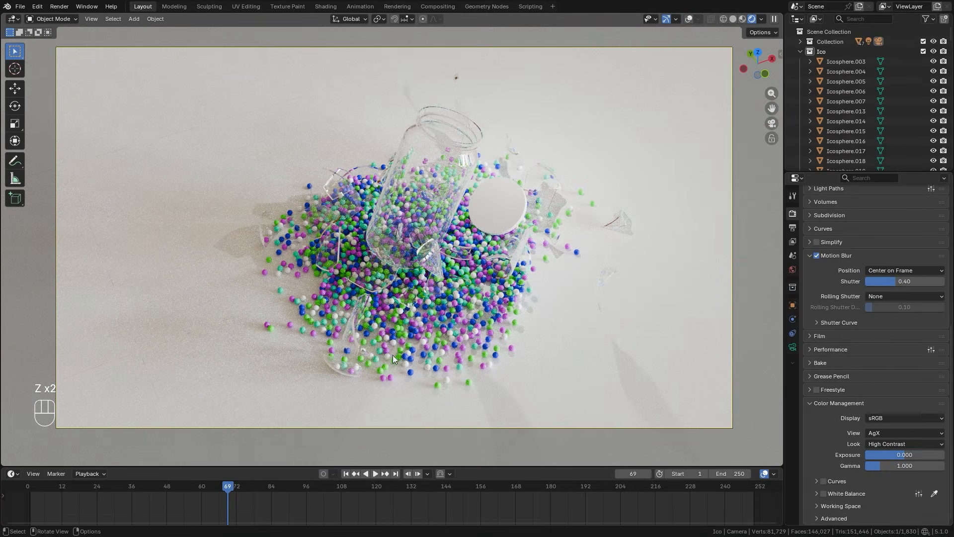
click(508, 199)
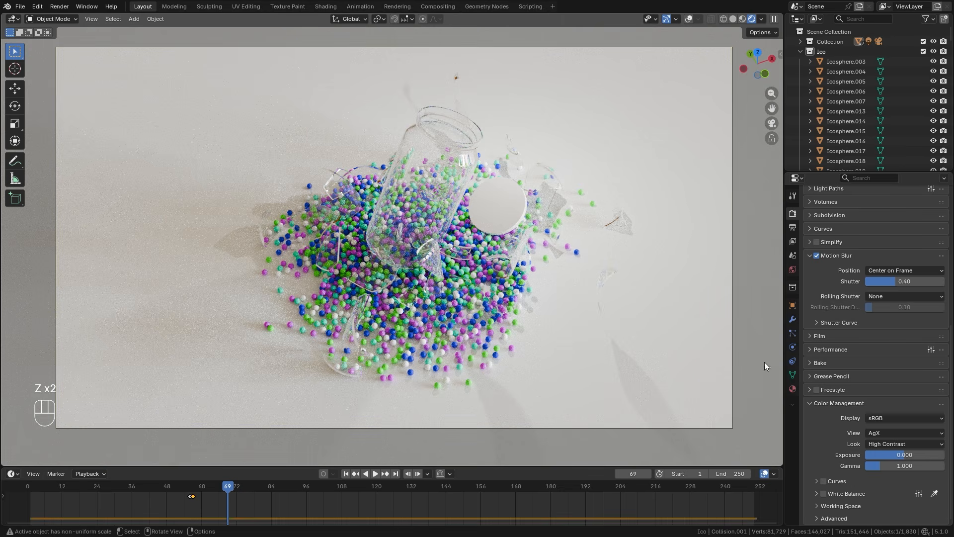
click(793, 389)
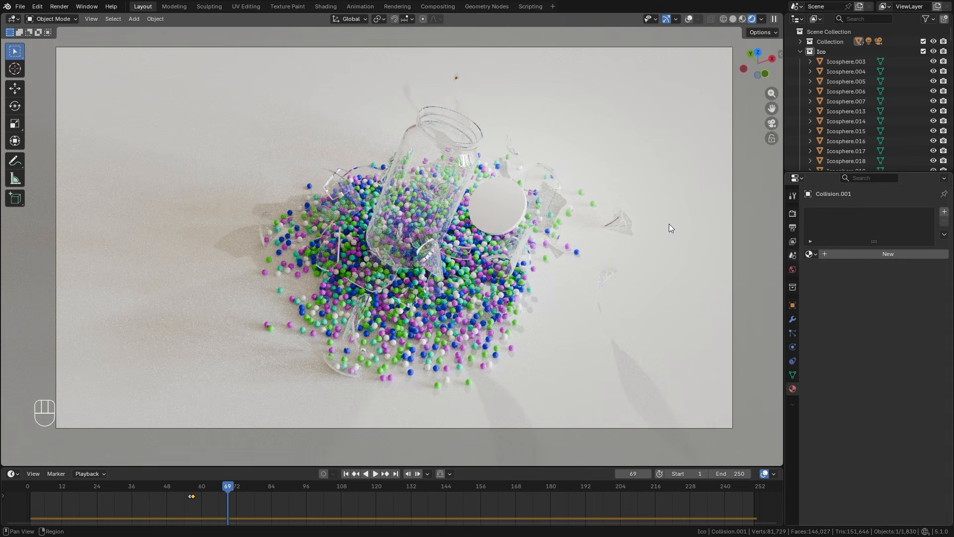
click(869, 254)
click(900, 321)
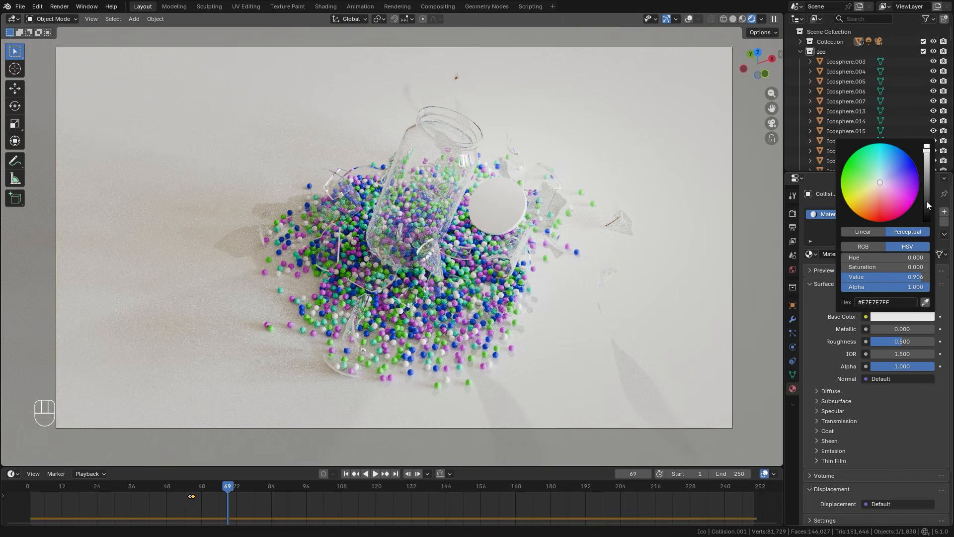
drag(926, 200, 872, 200)
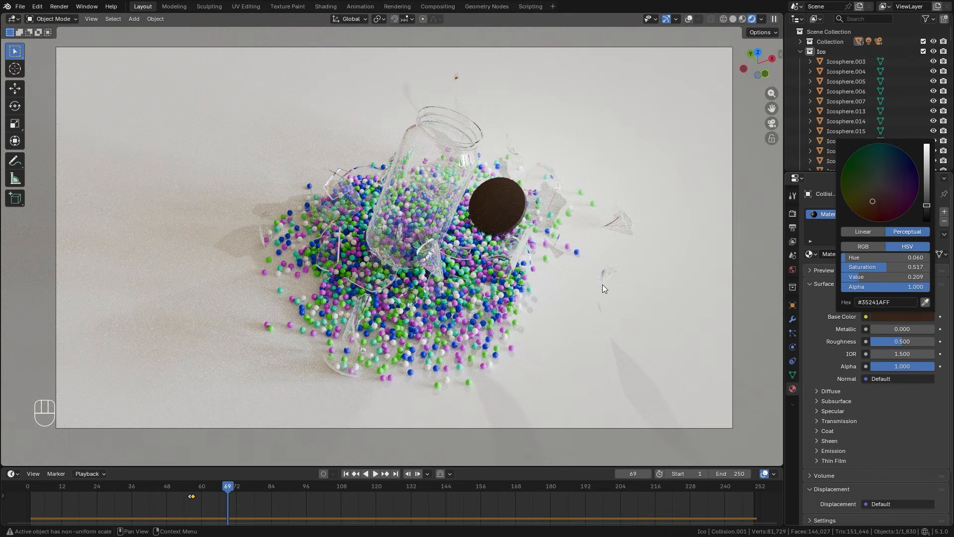
Open the output settings and examine the rendered image of the jar's glass and spilled spheres.
click(793, 227)
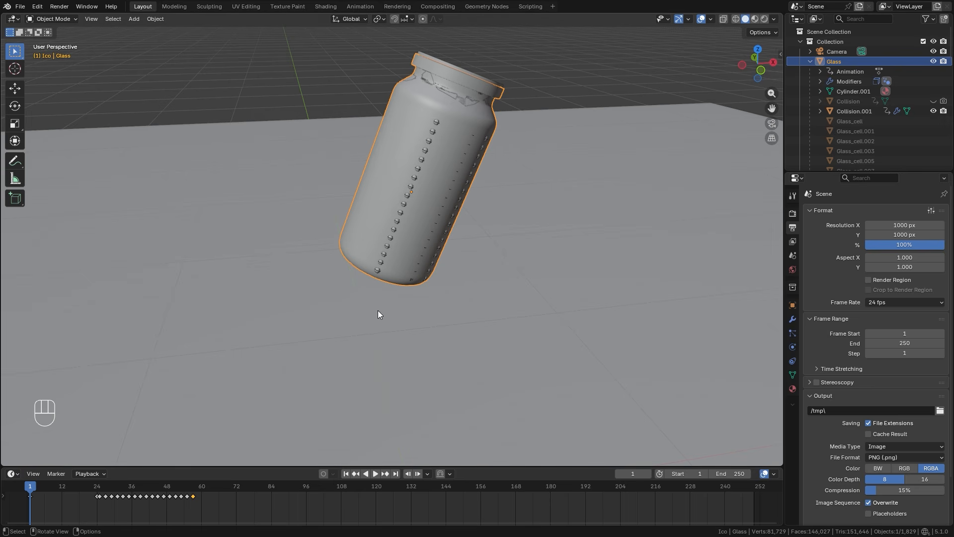
scroll(381, 326, down, 3)
shift+middle_drag(386, 330, 373, 307)
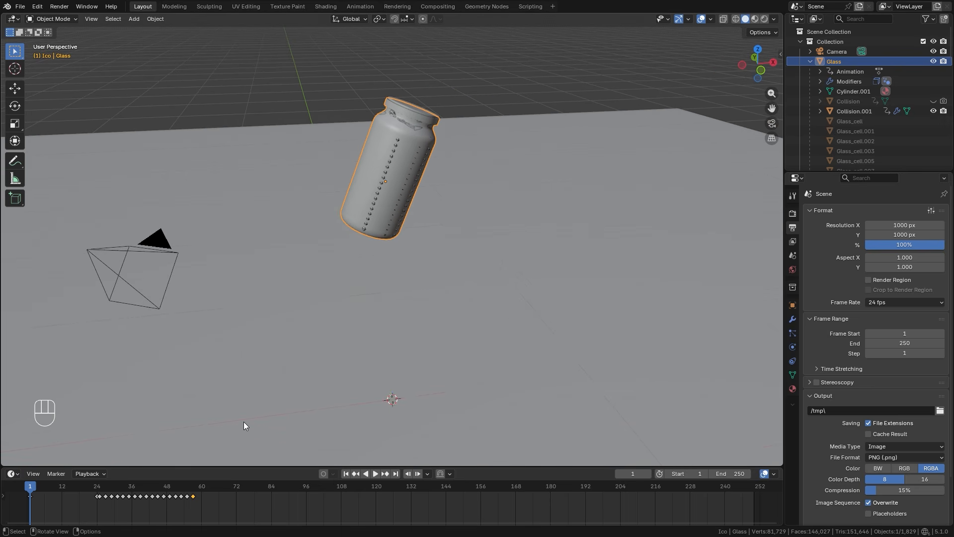
key(F11)
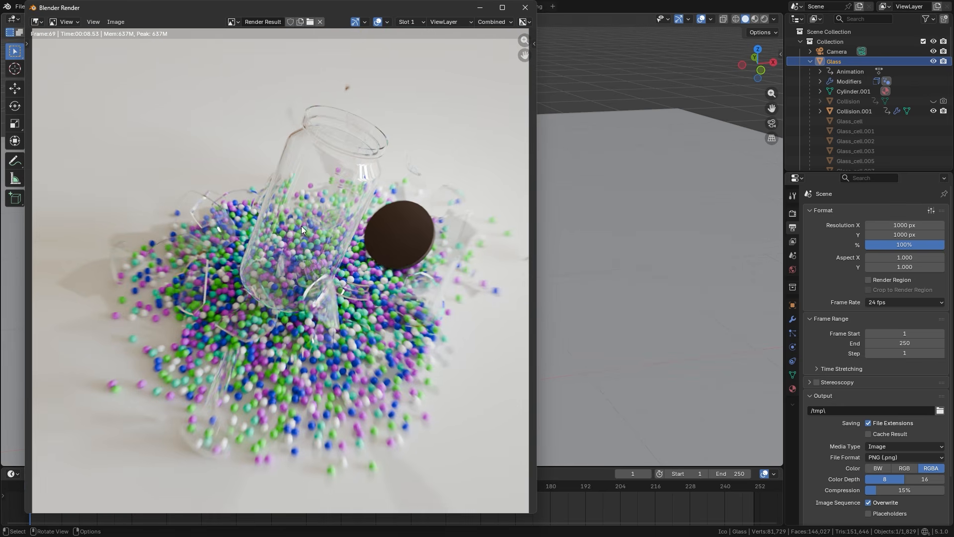
key(F11)
Keyframe the Glass object's render visibility as enabled at frame 56 and disable it in renders at frame 57.
drag(188, 492, 190, 492)
shift+middle_drag(416, 392, 402, 321)
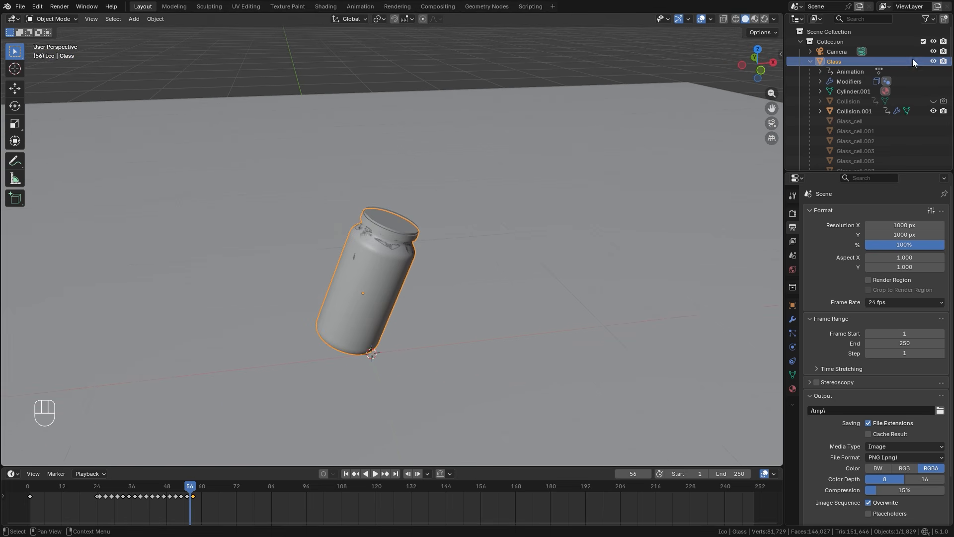
key(ctrl+z)
key(ctrl+z)
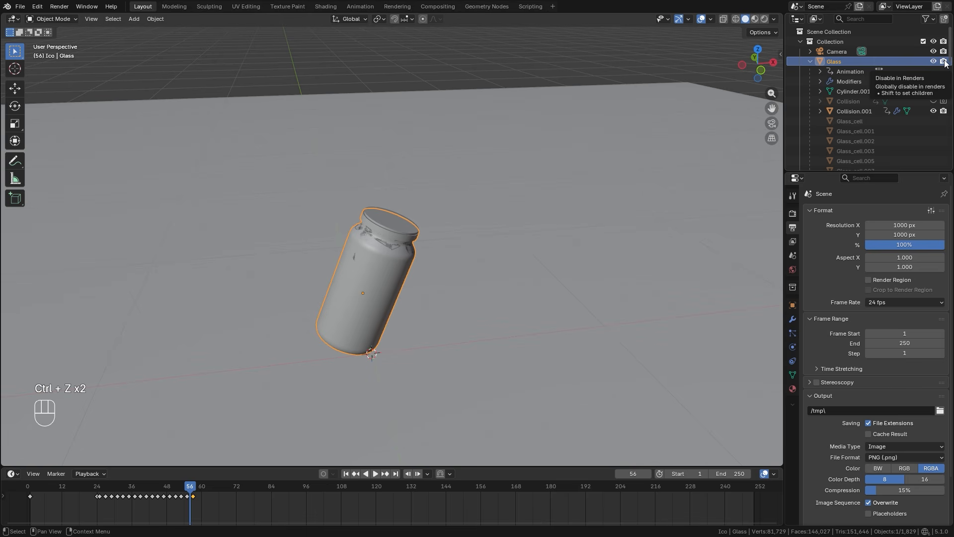
key(i)
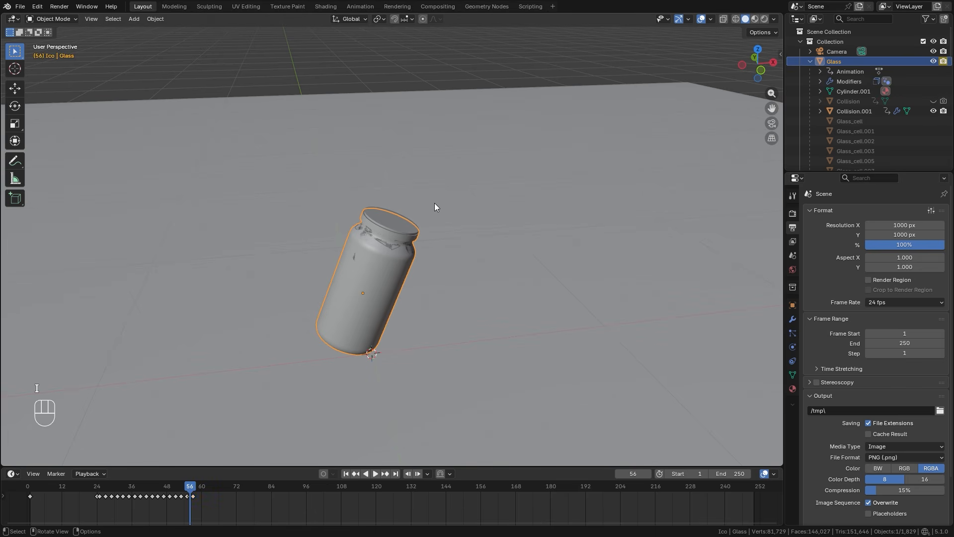
key(Right)
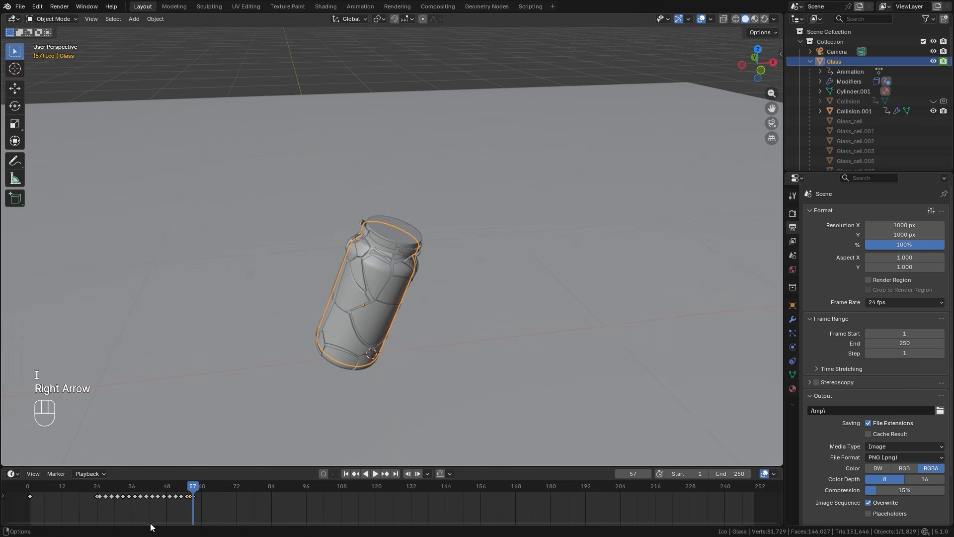
click(943, 61)
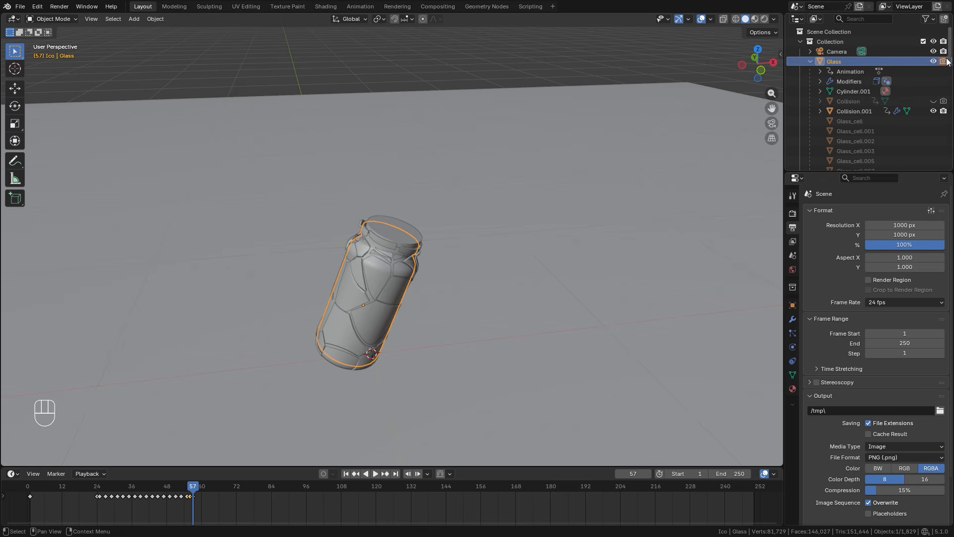